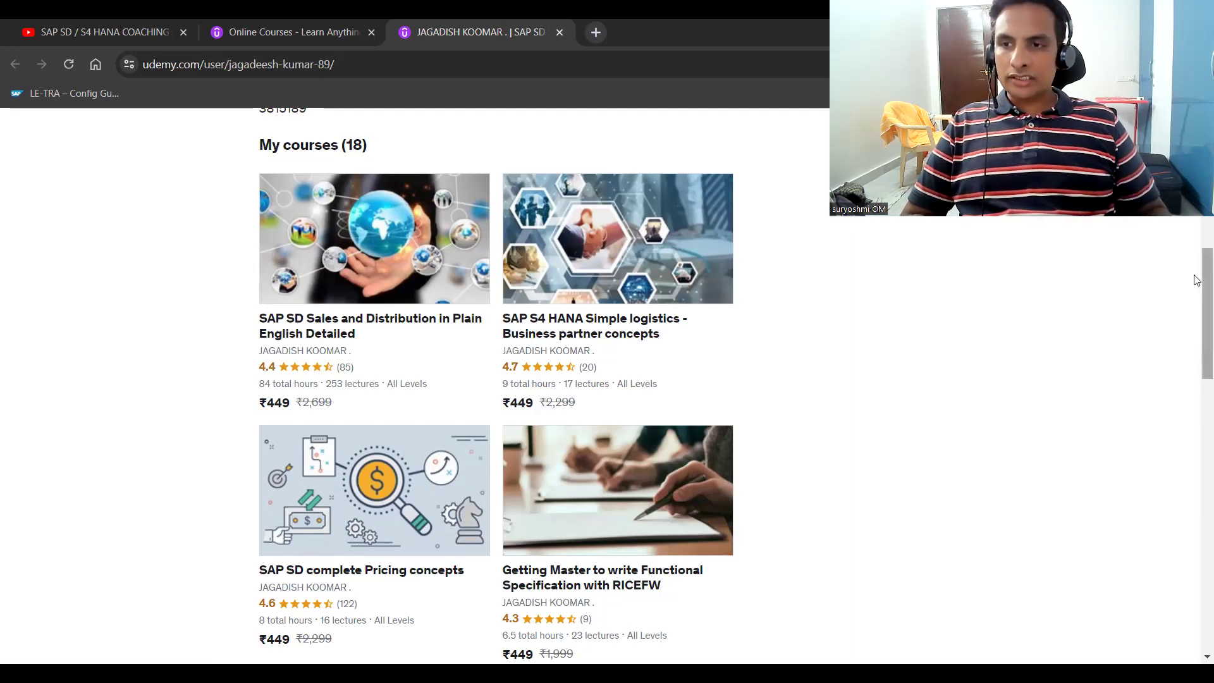
scroll(1197, 280, "down", 3)
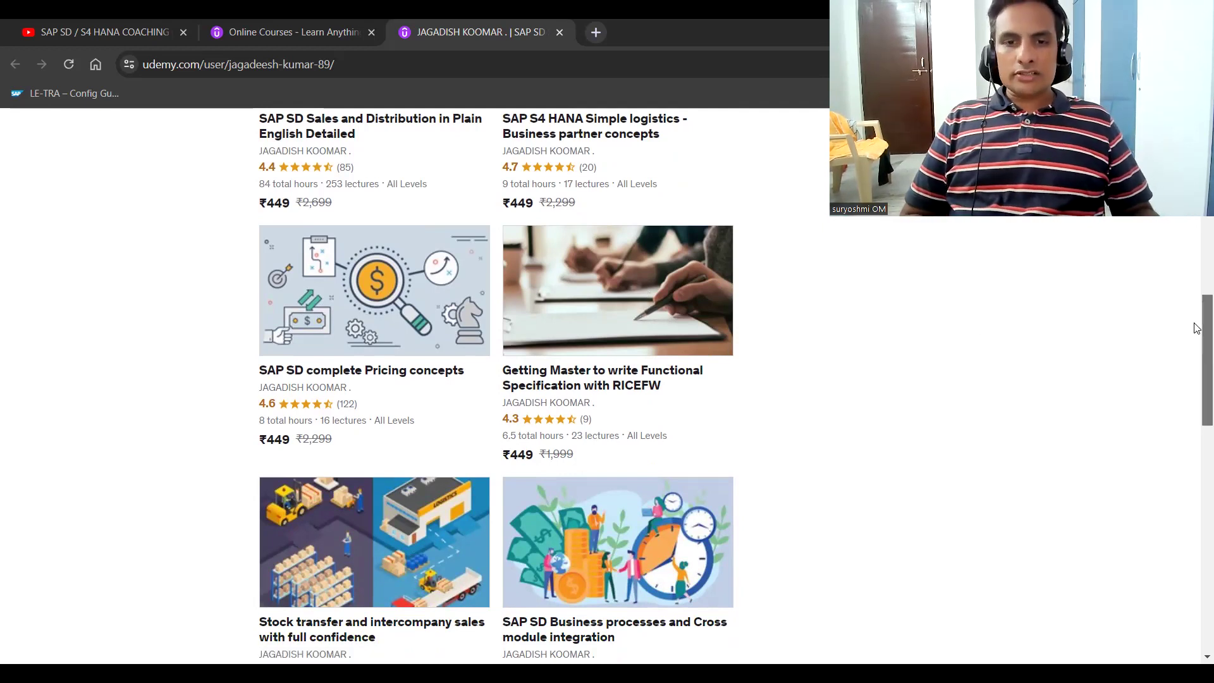
left_click_drag(1198, 329, 1198, 449)
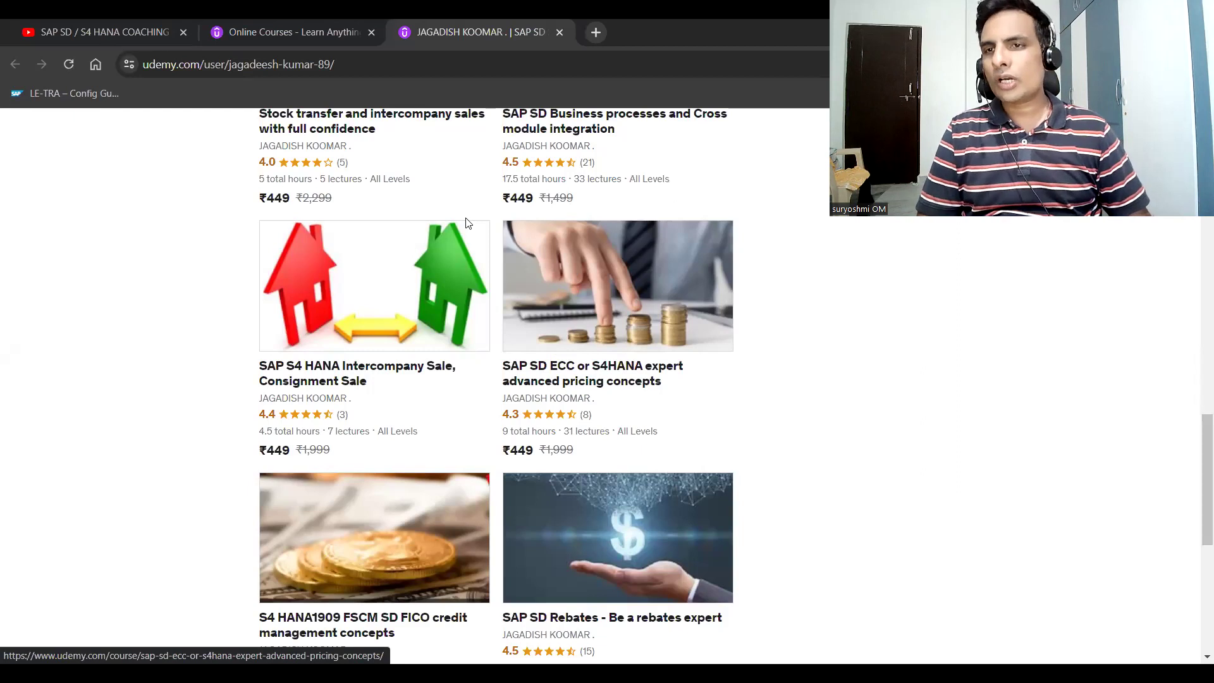
key("alt+Tab")
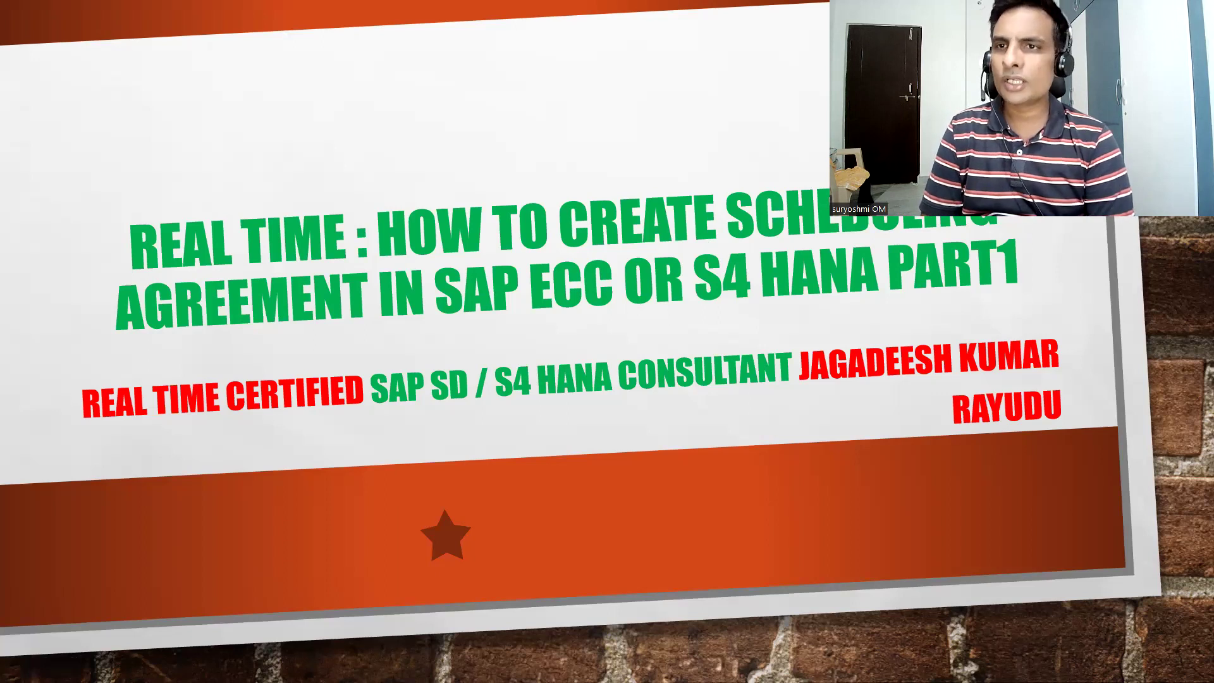
left_click(540, 254)
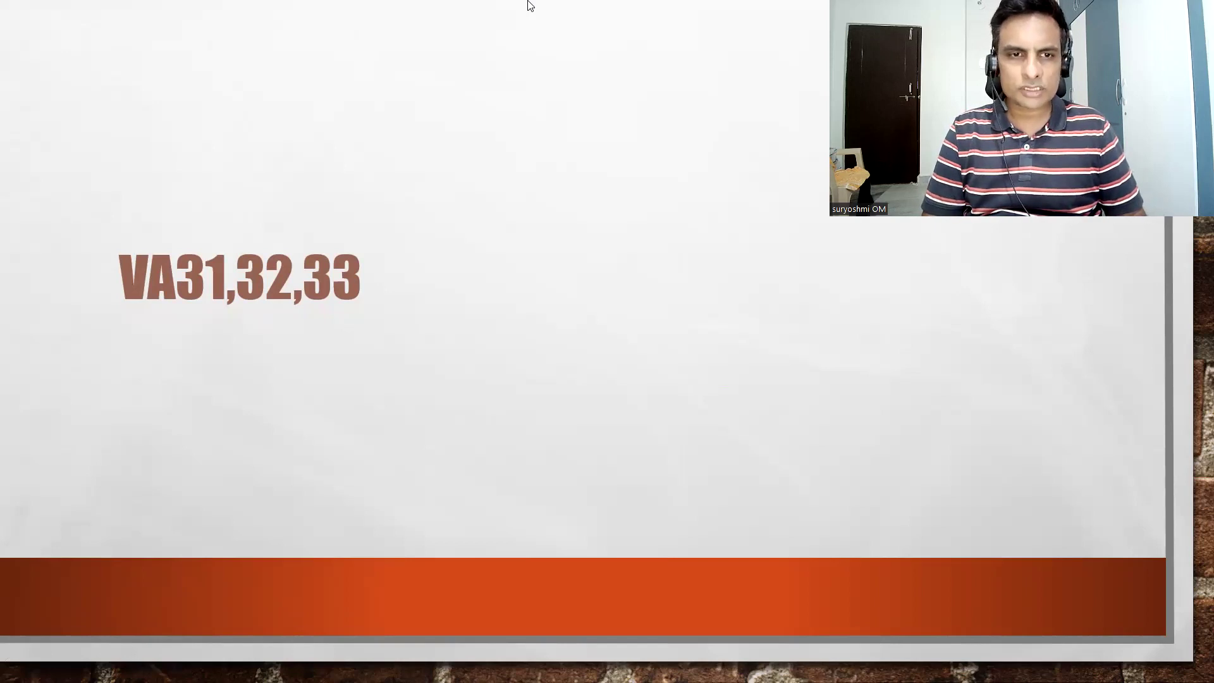
- Switch to SAP and run transaction /nva31 to start a scheduling agreement of type DS
key("alt+Tab")
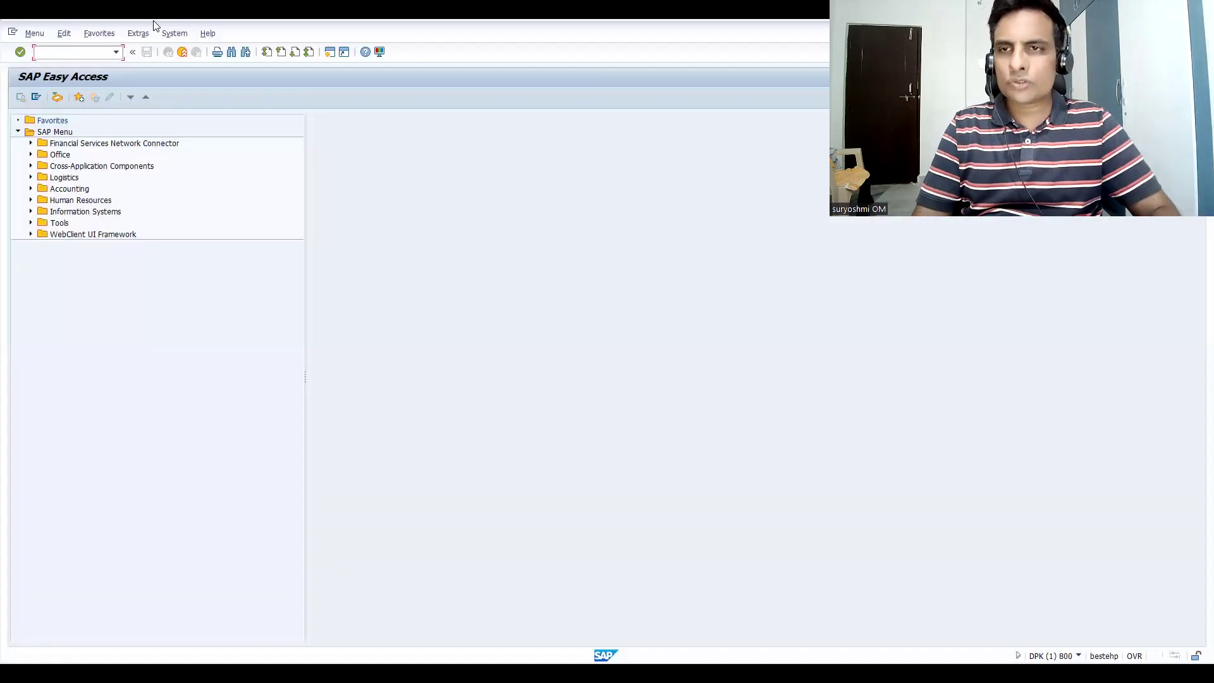
type("/nv")
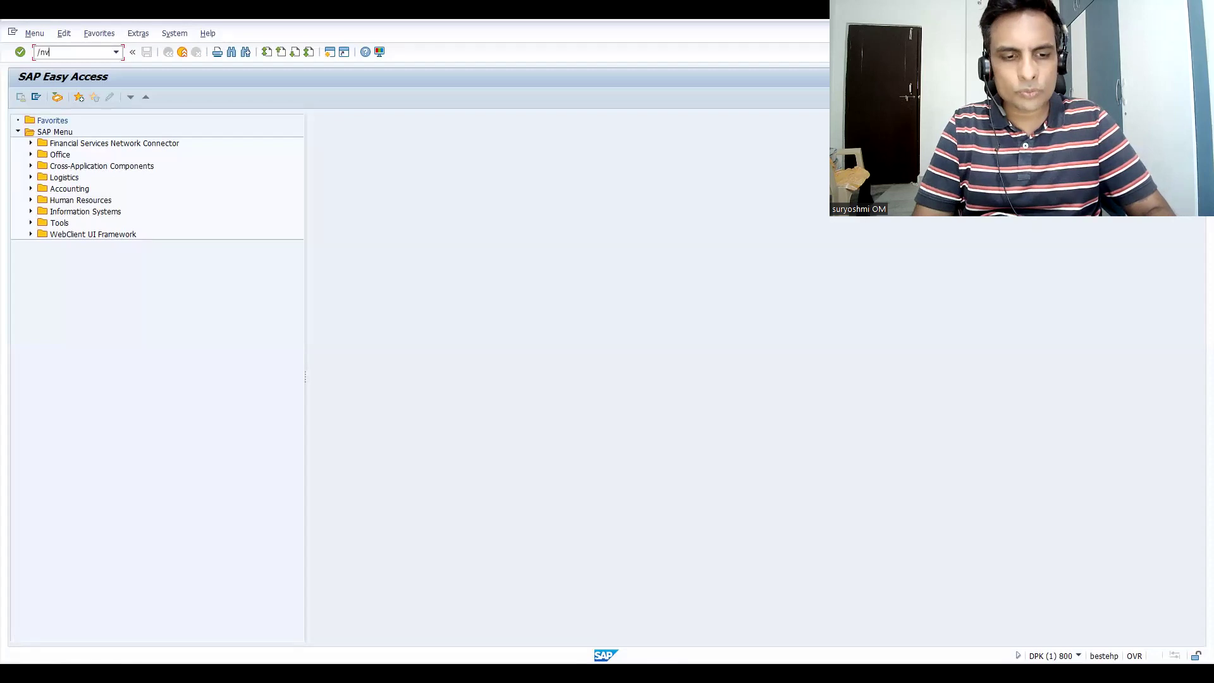
type("a31")
key("Return")
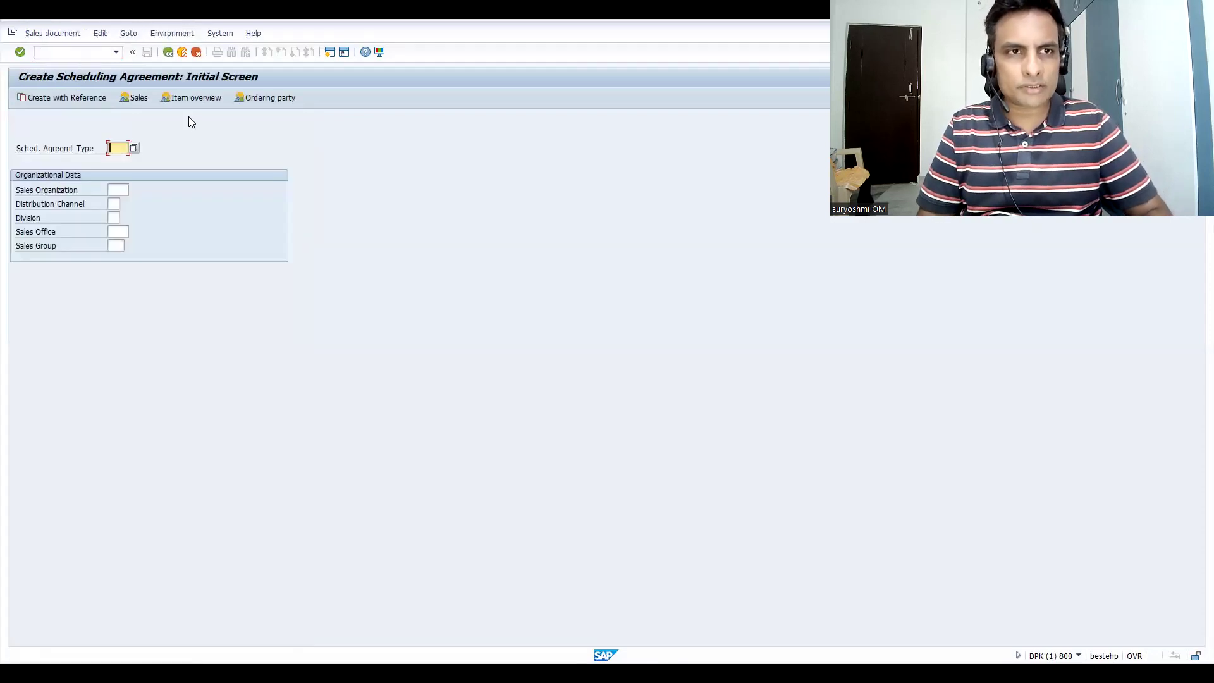
type("ds")
key("Return")
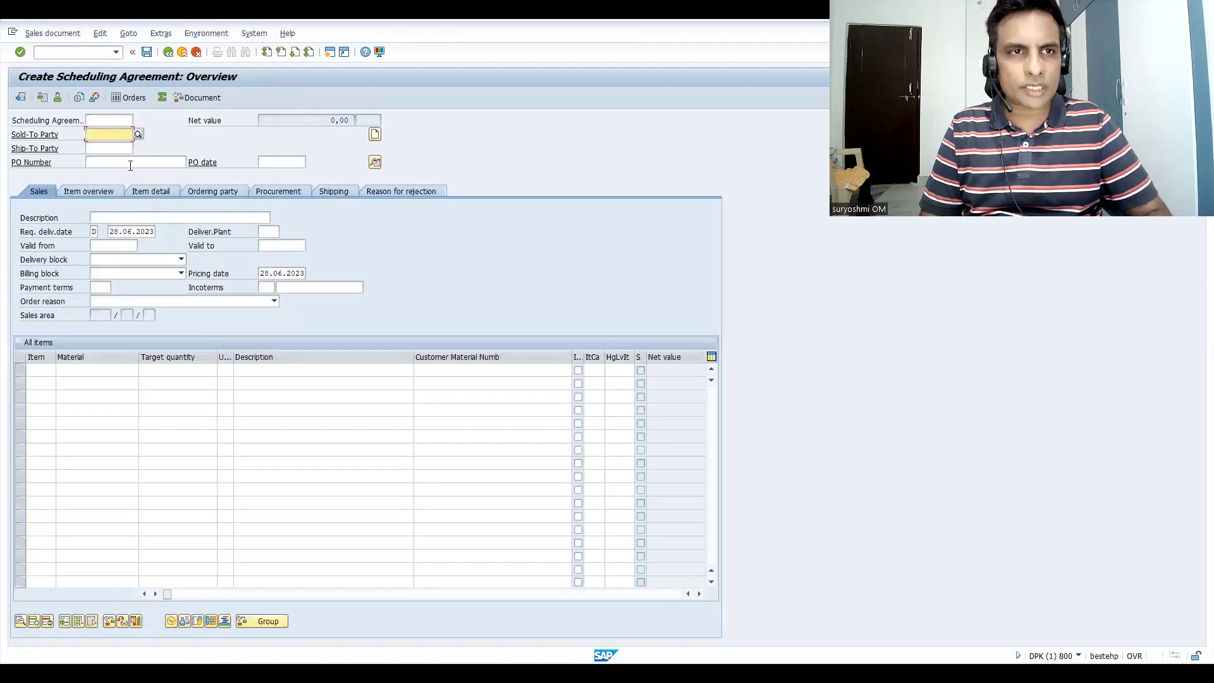
- Enter the customer's number as sold-to party and accept the proposed bill-to and ship-to partners
key("Down")
key("Return")
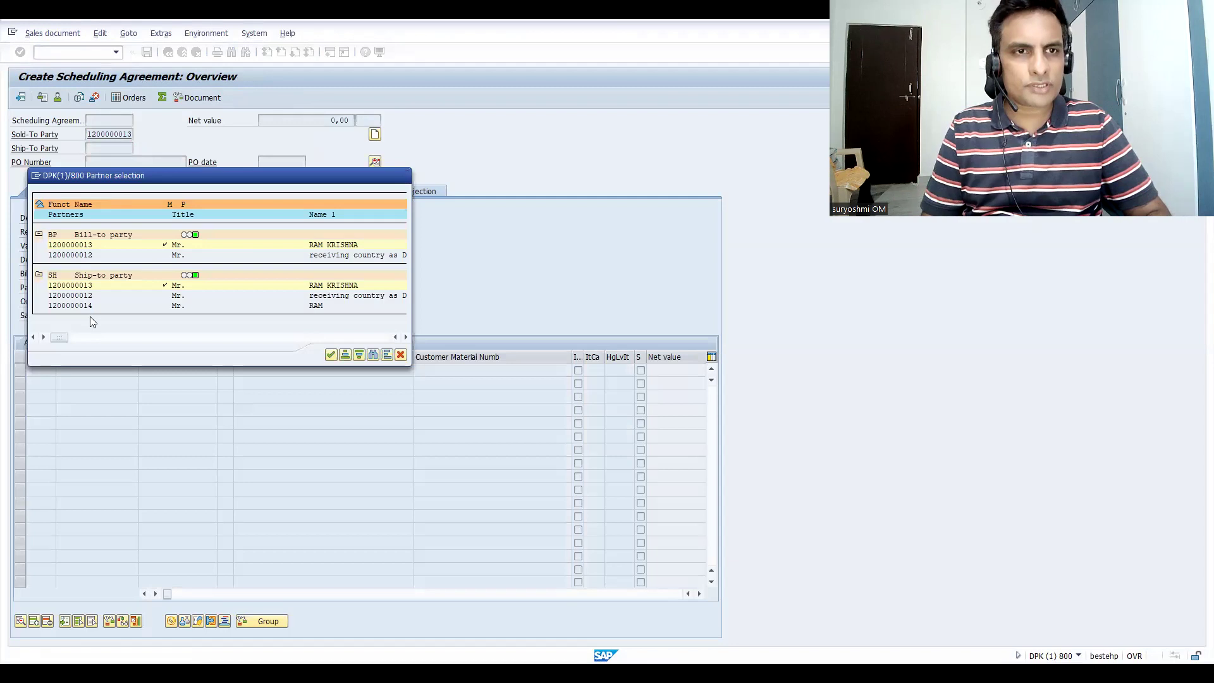
key("Return")
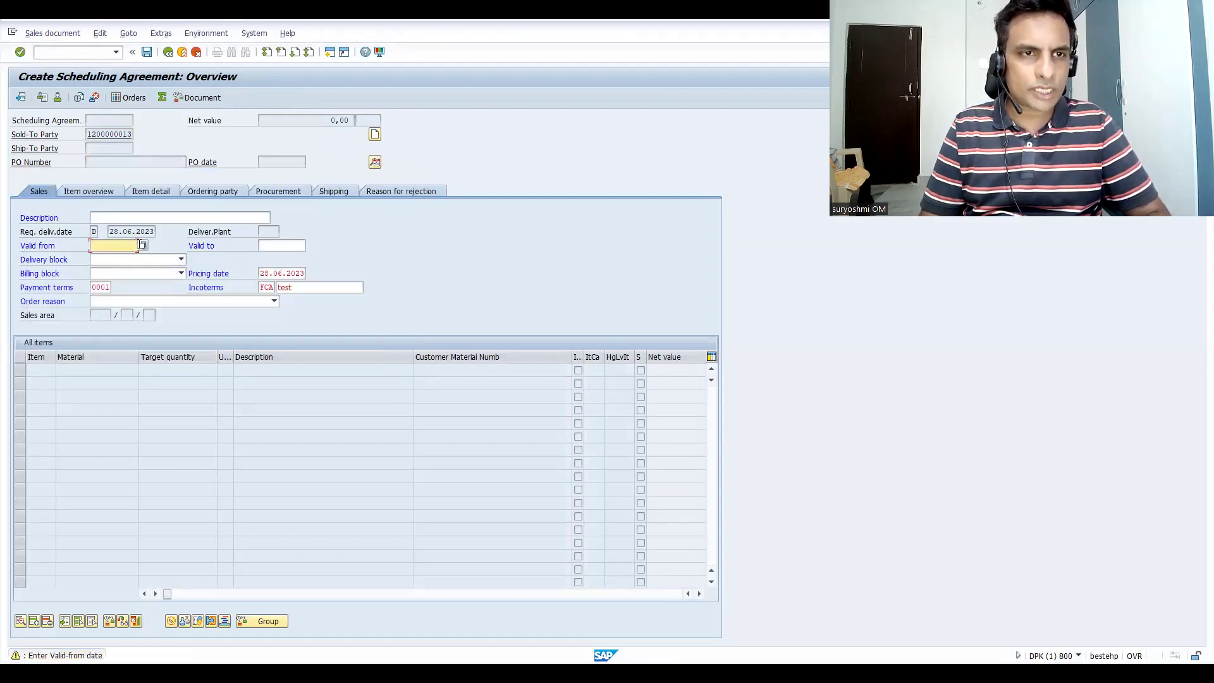
- Set the agreement's validity from 28.06.2023 to 27.07.2023
left_click(143, 247)
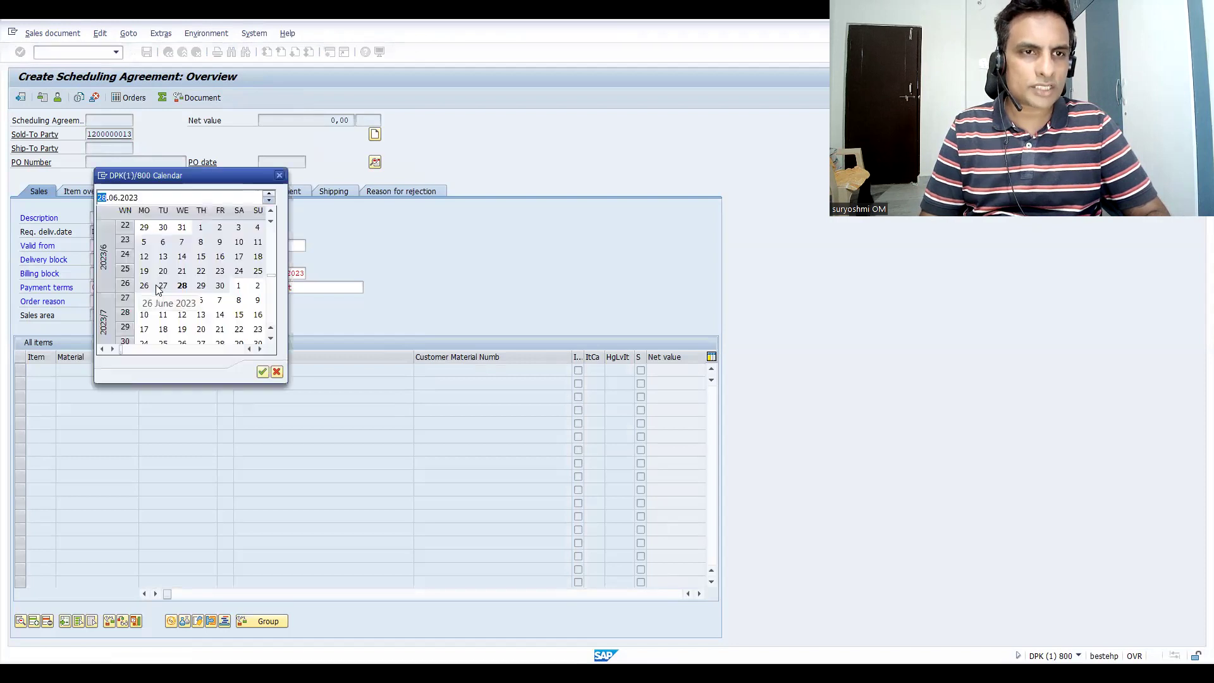
key("Escape")
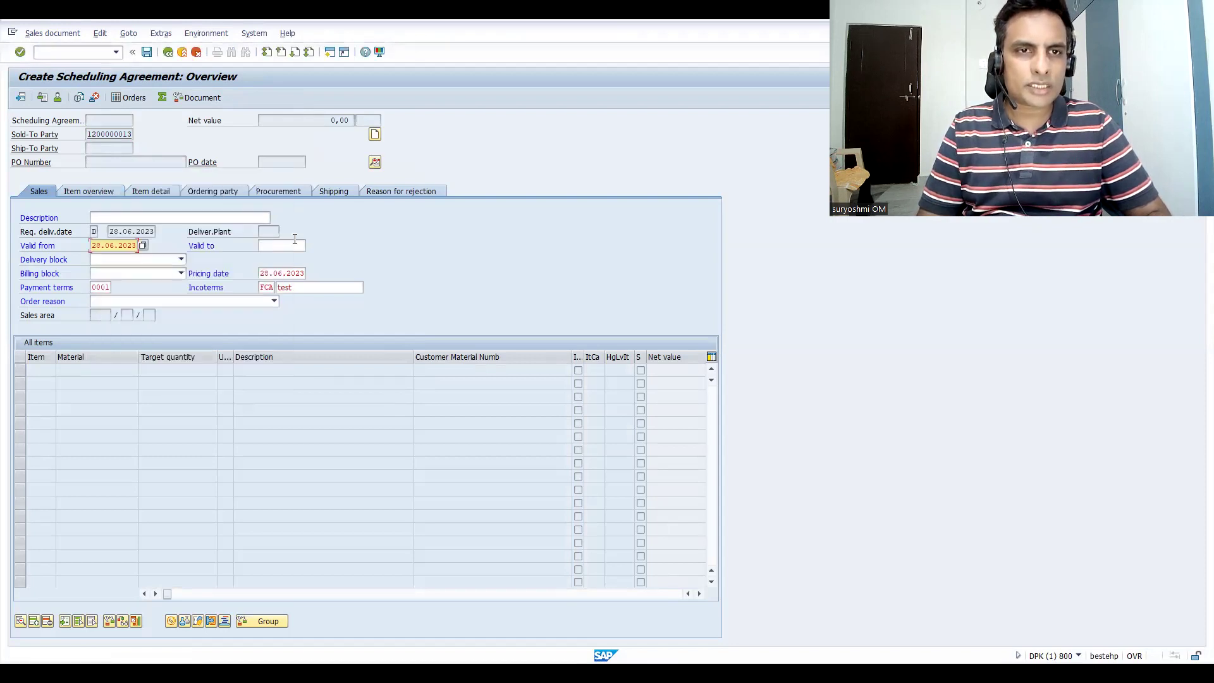
left_click(285, 246)
left_click(314, 251)
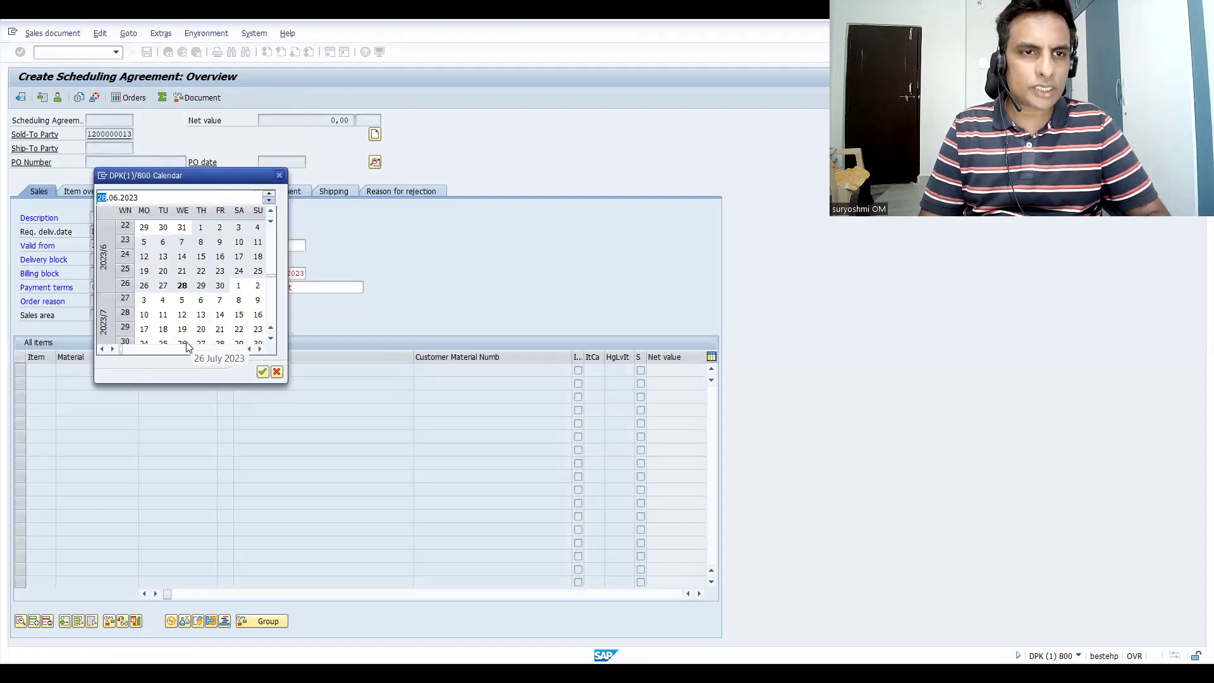
double_click(200, 347)
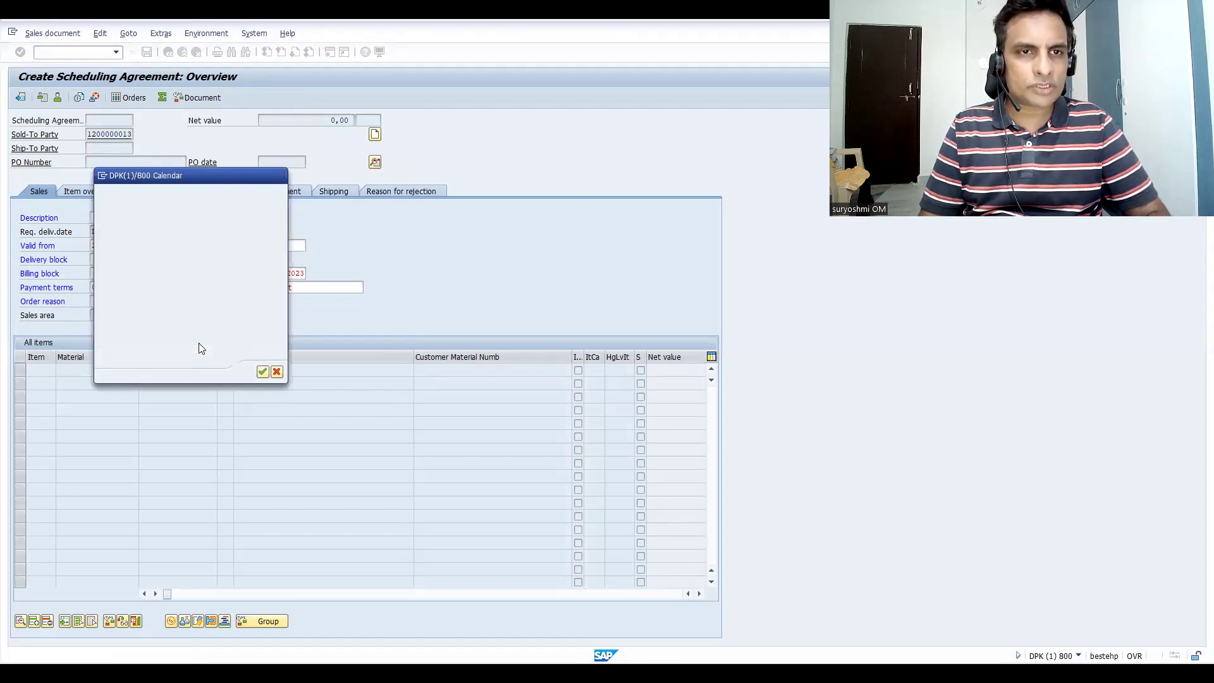
key("Return")
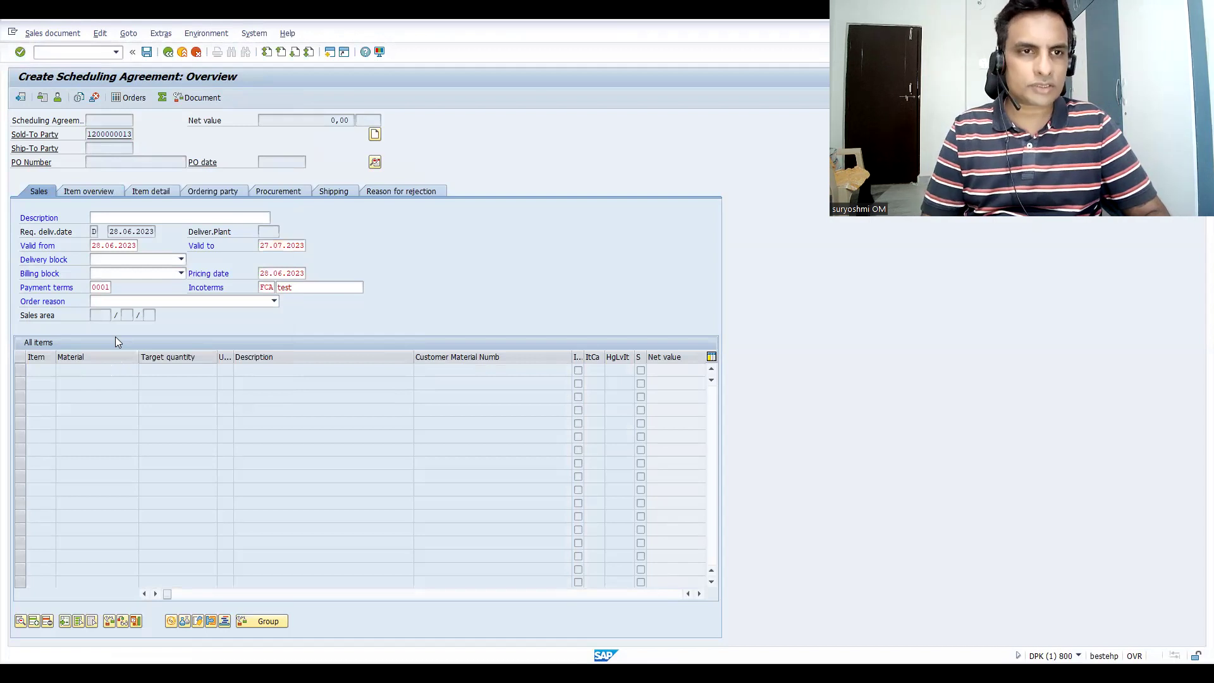
- Add material 50065767 as the first item with a target quantity of 100
type("50065767")
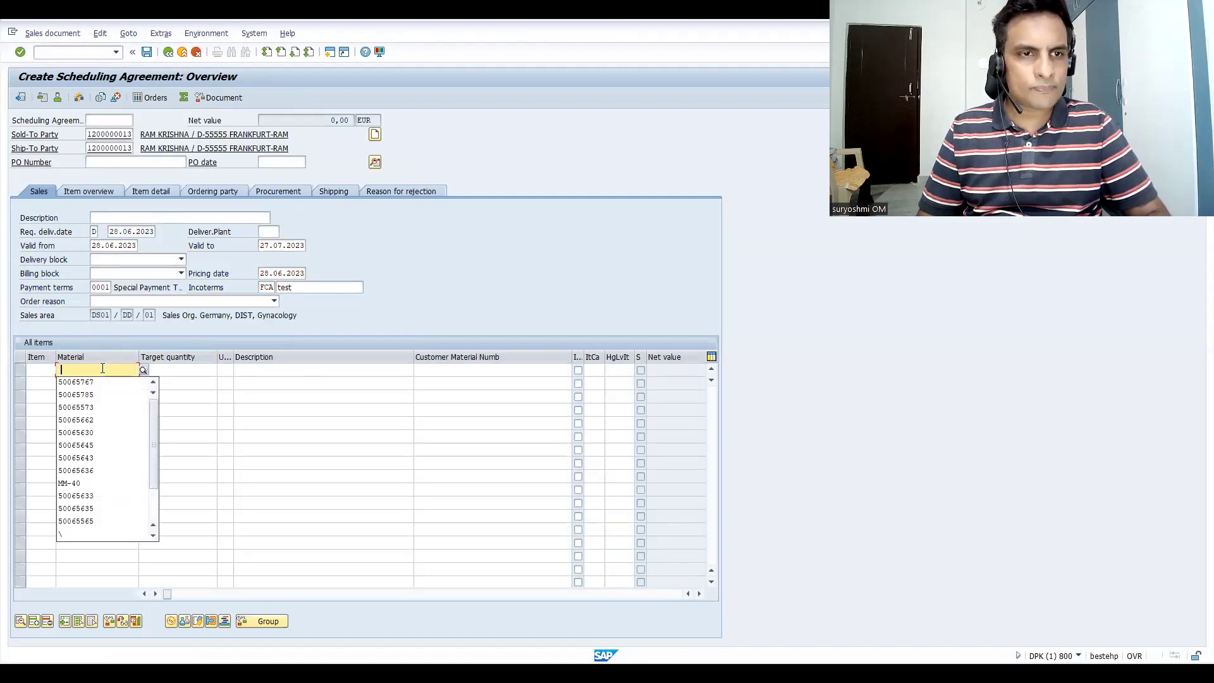
key("Tab")
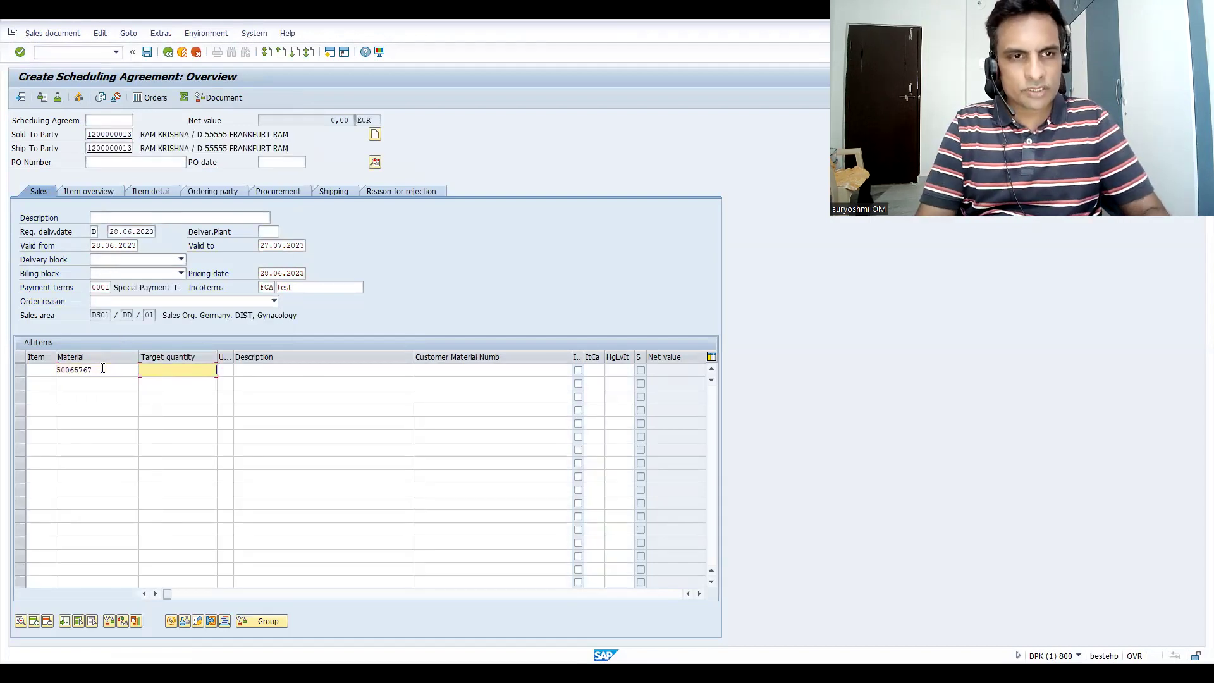
type("100")
key("Return")
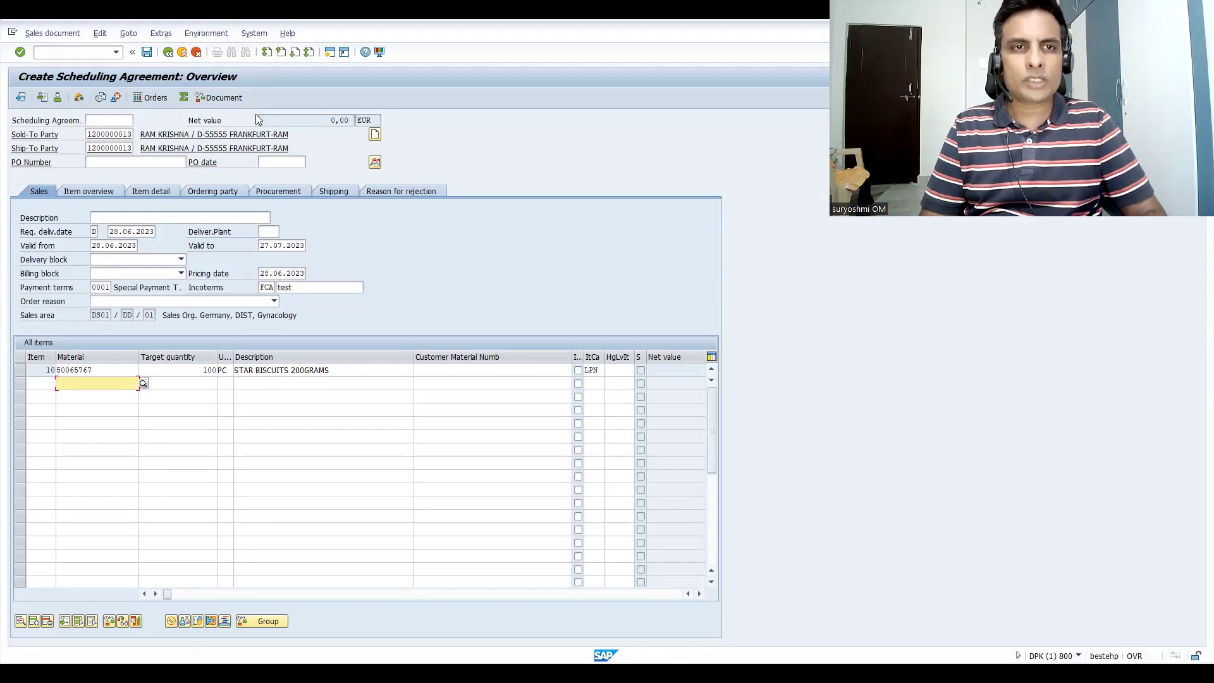
- Open the schedule lines of item 10 and enter a first delivery on 28.06.2023 with order quantity 10
double_click(291, 370)
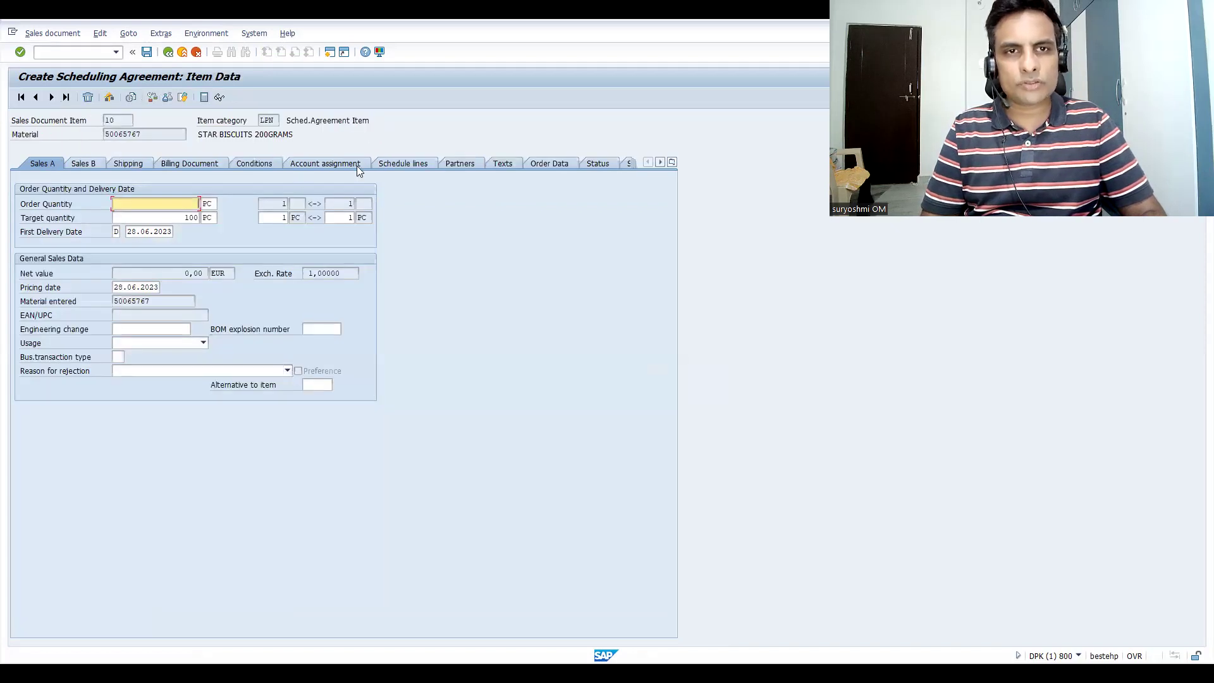
left_click(406, 165)
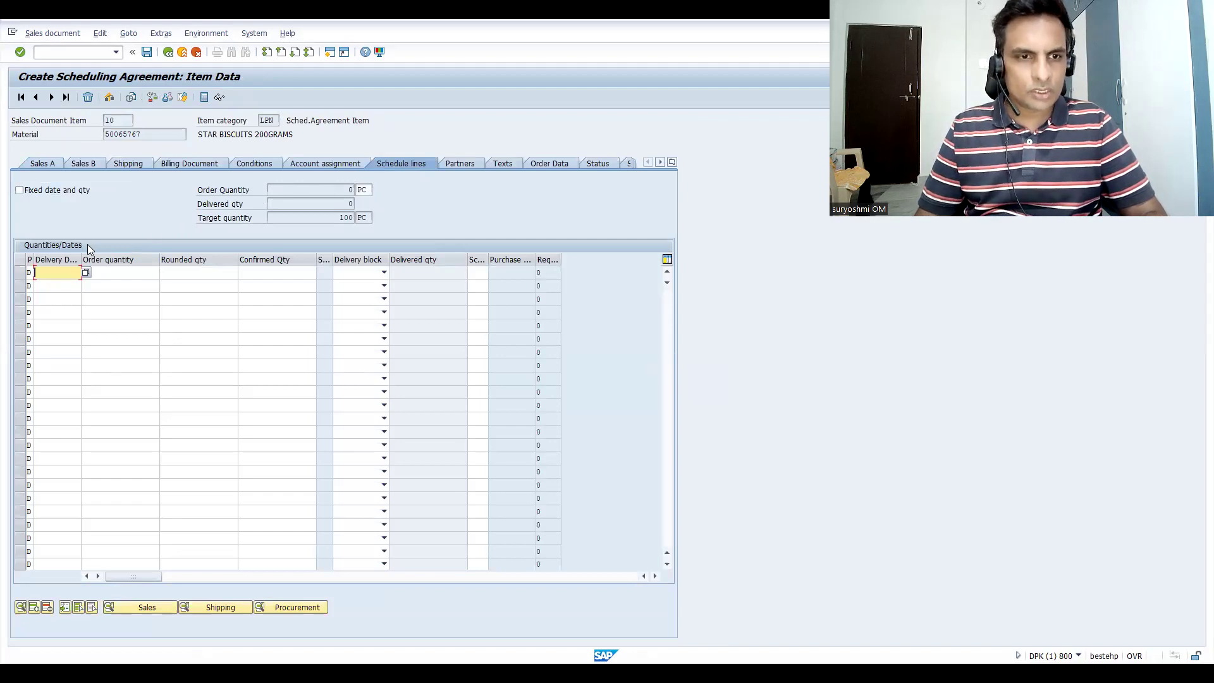
key("Down")
key("Down")
key("Down")
key("Down")
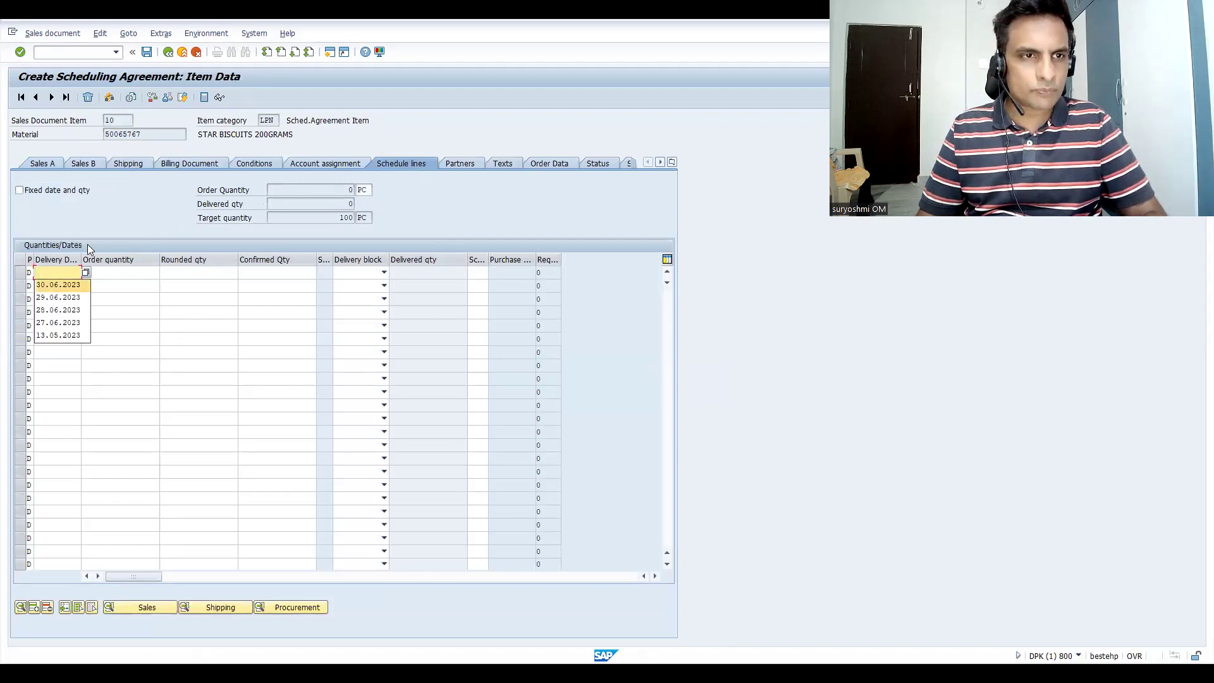
key("Return")
key("Tab")
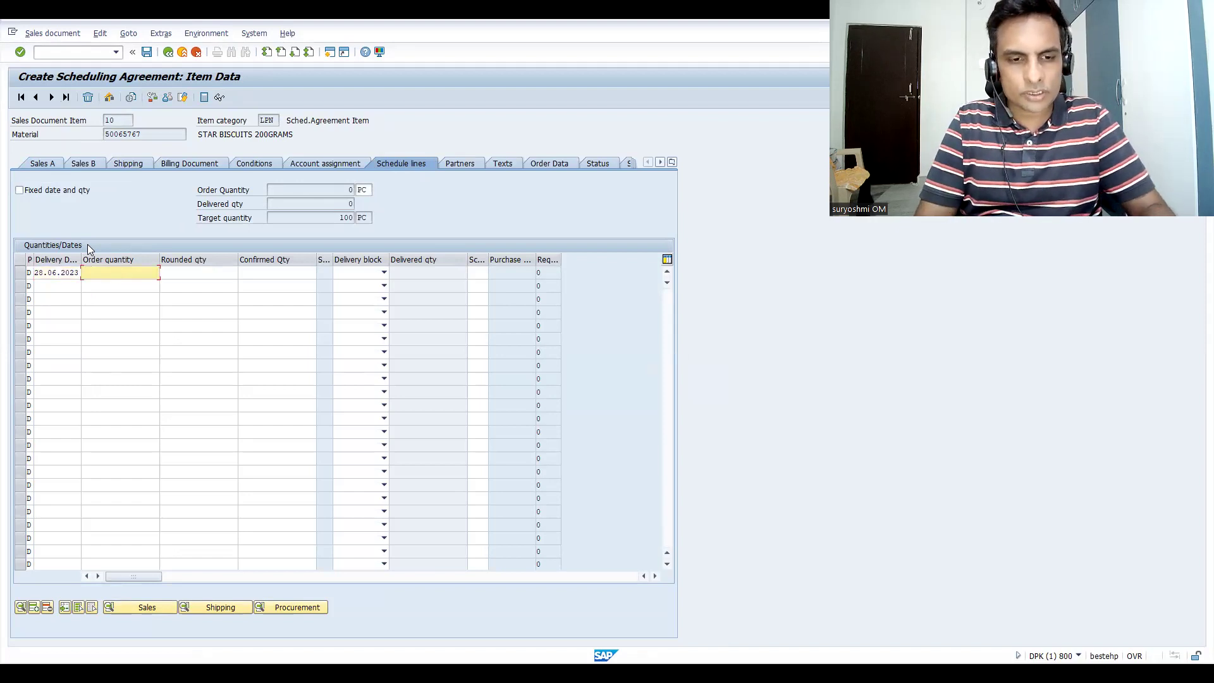
type("10")
key("Return")
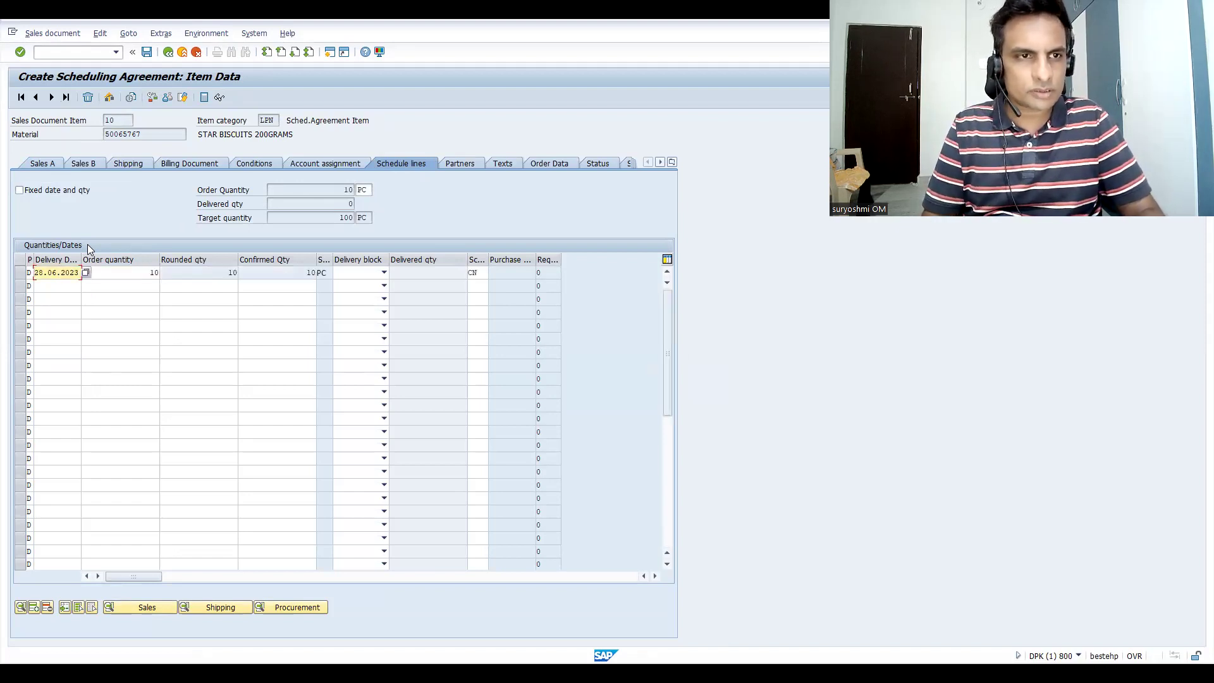
- Add a second schedule line with delivery date 29.06.2023 and order quantity 30
left_click(61, 281)
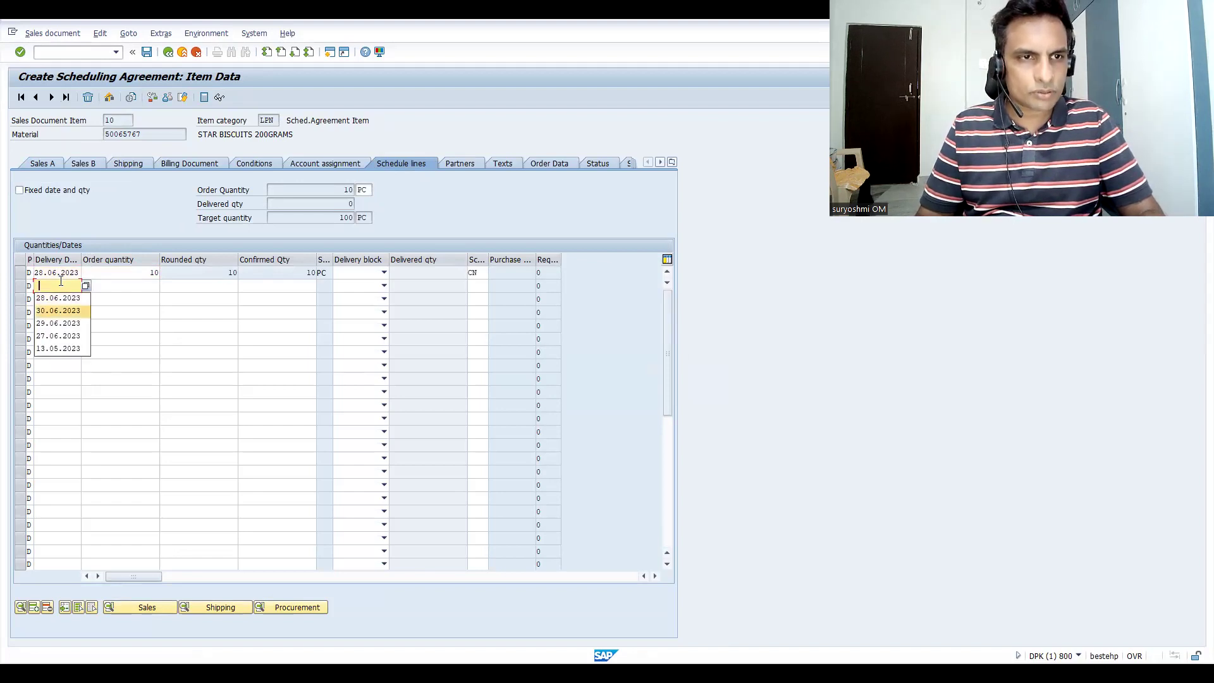
key("Down")
key("Return")
key("Tab")
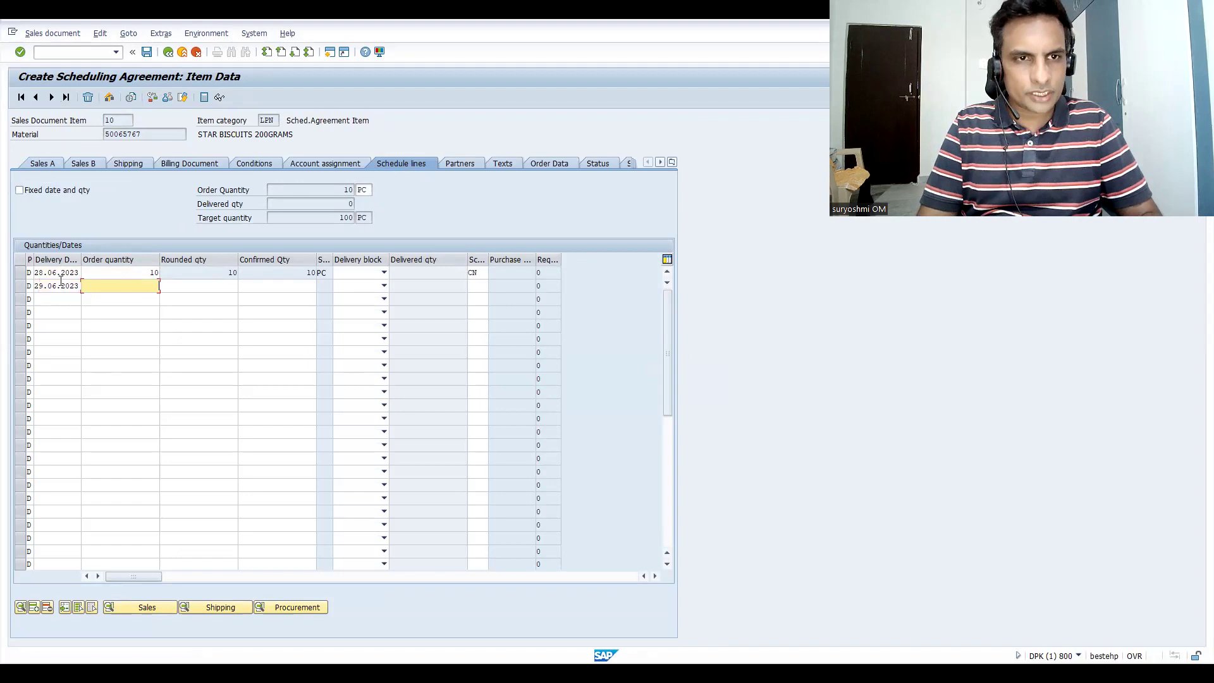
type("30")
key("Return")
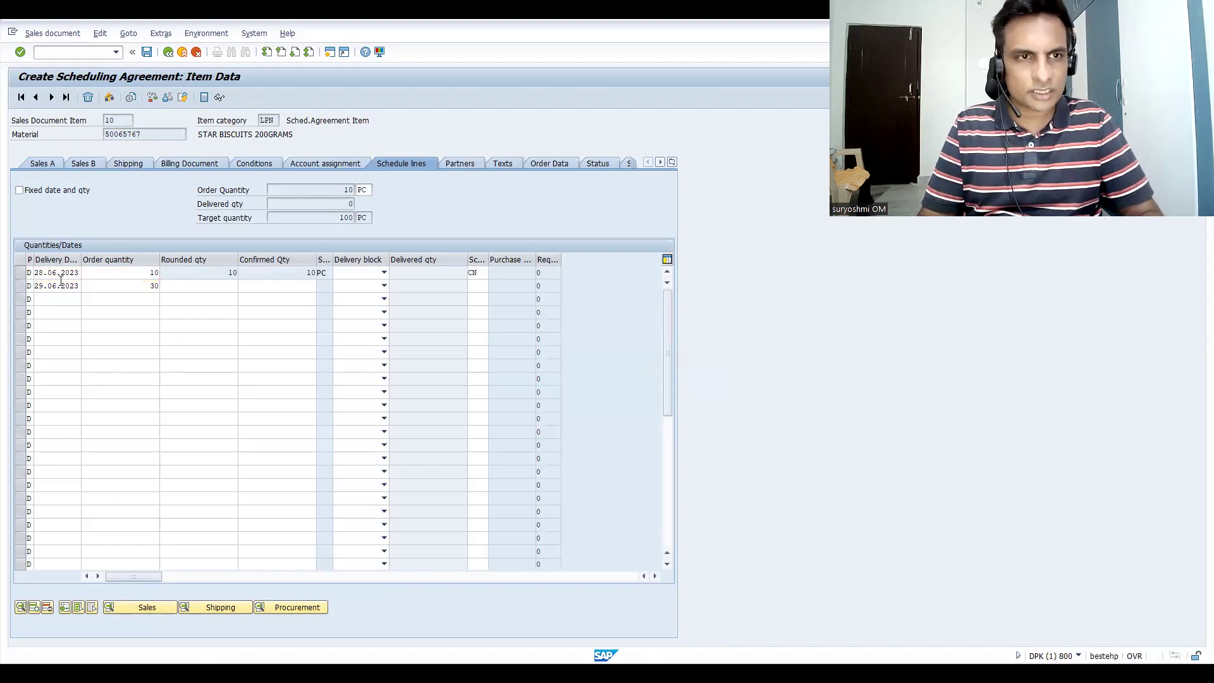
- Add a third schedule line with delivery date 30.06.2023 and order quantity 50
left_click(50, 299)
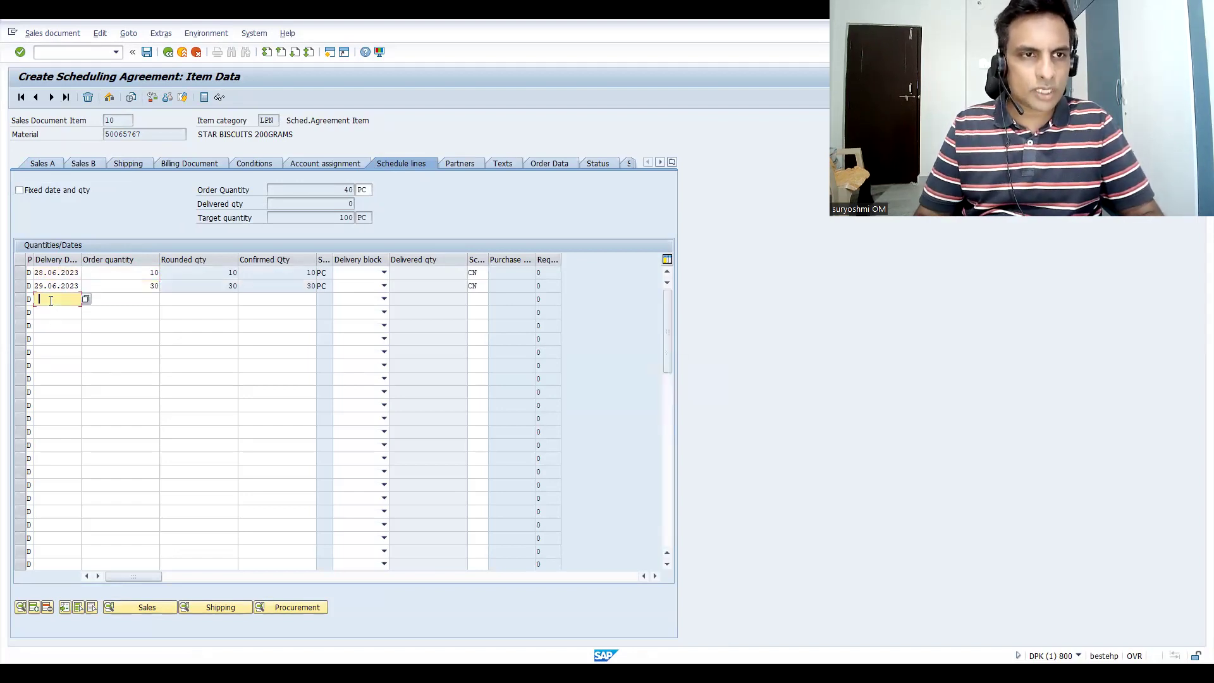
key("Down")
key("Down")
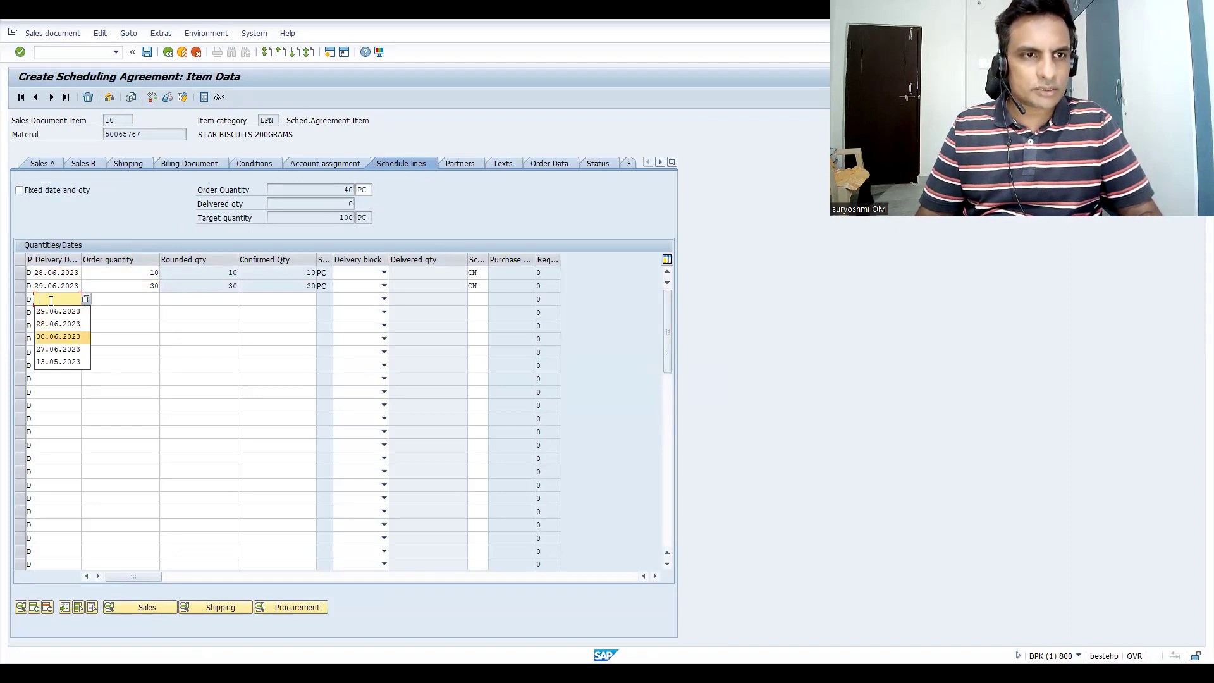
key("Return")
key("Tab")
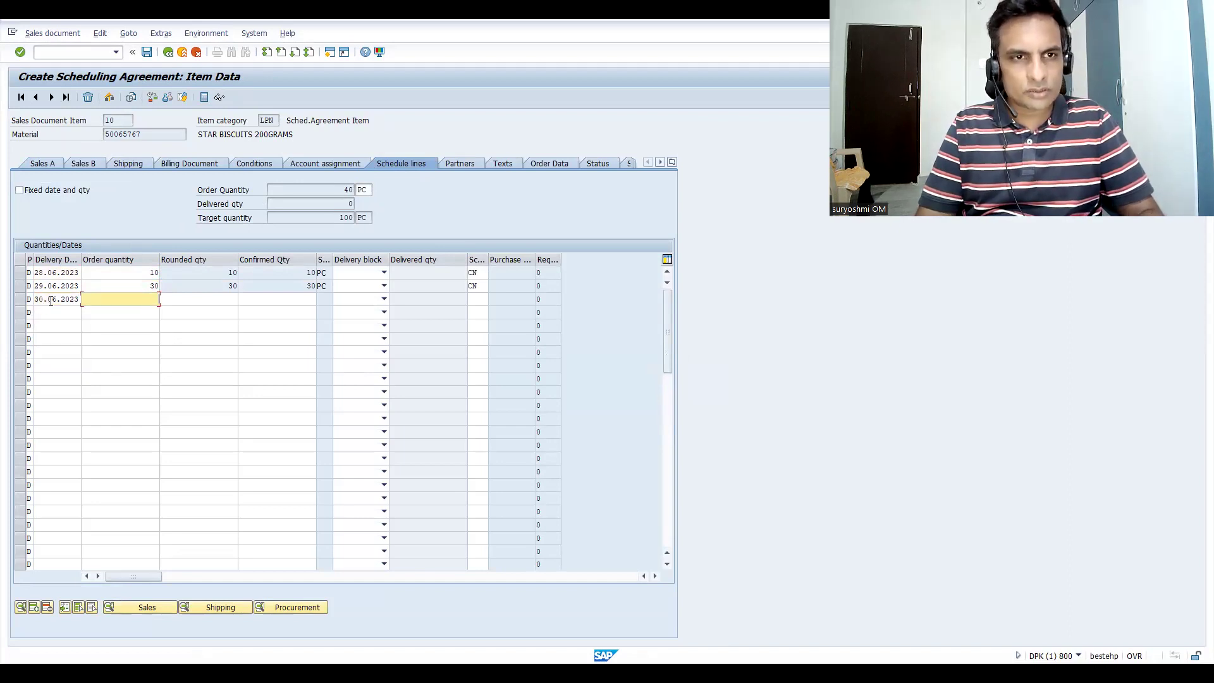
type("50")
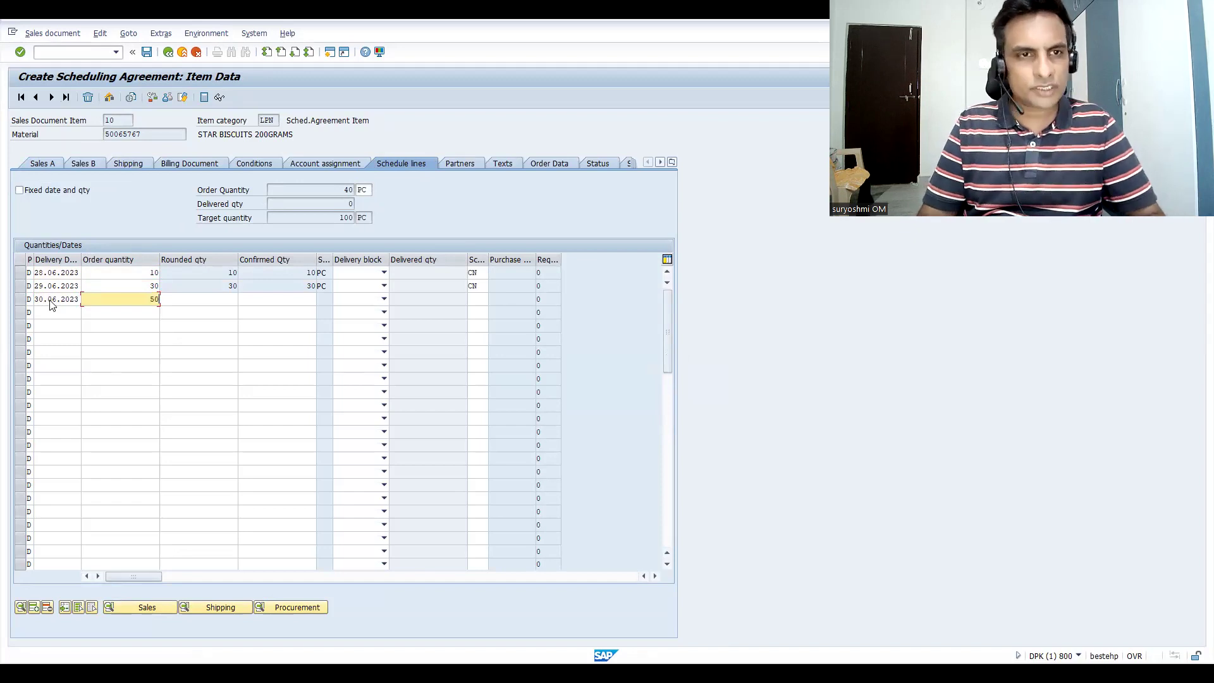
key("Return")
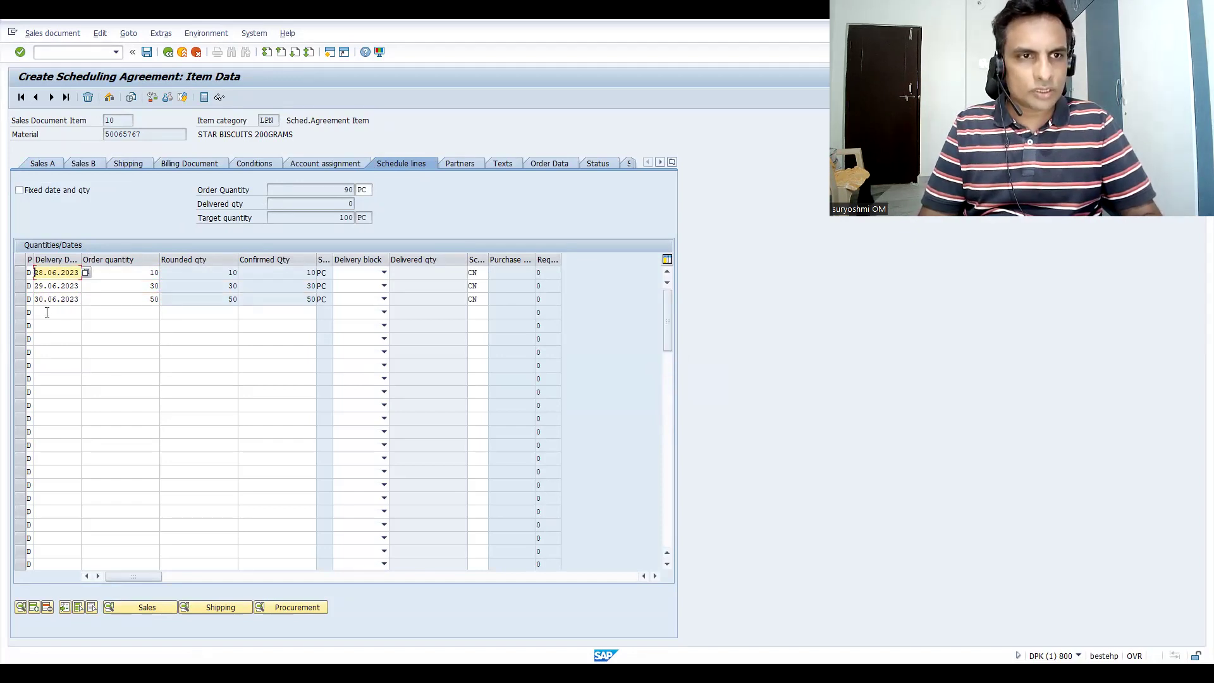
- Add a fourth schedule line with delivery date 13.07.2023 and order quantity 10
left_click(47, 313)
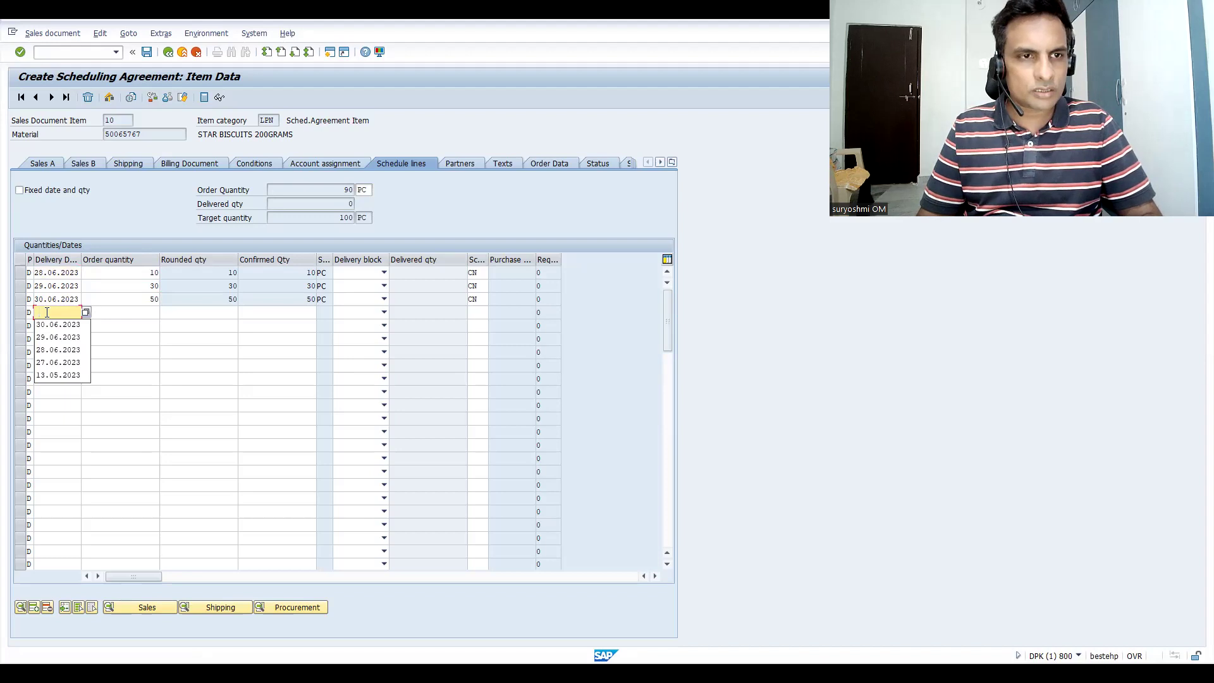
key("Down")
key("Down")
key("Down")
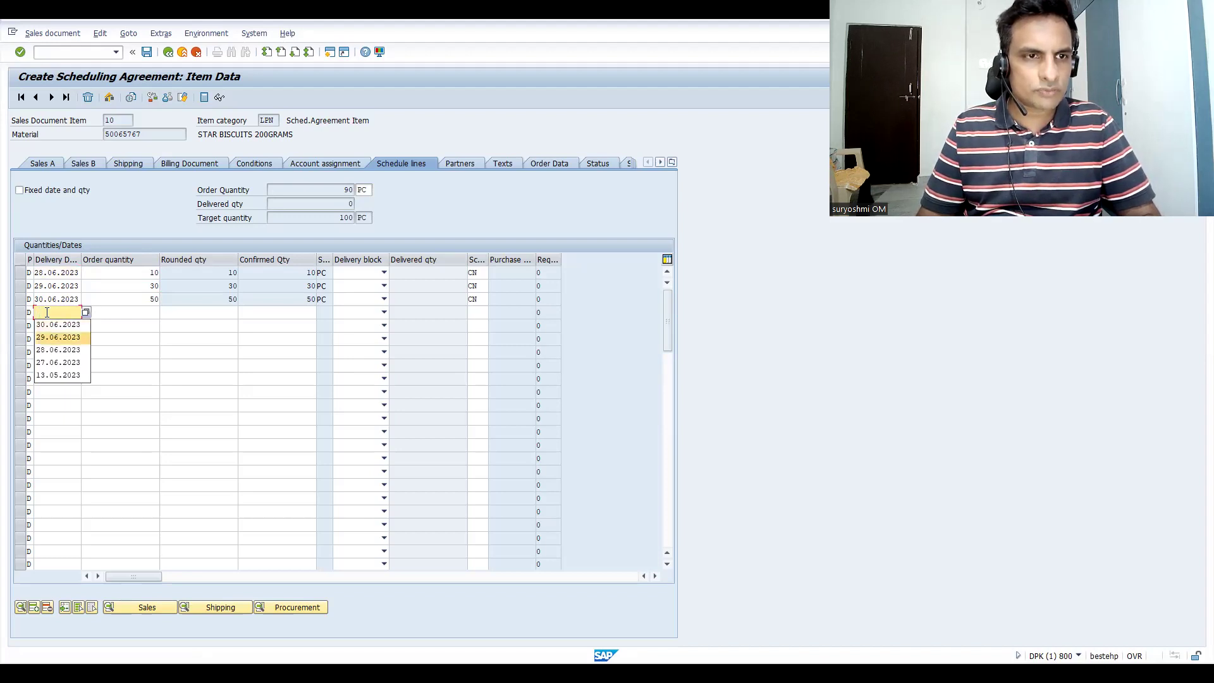
key("Up")
key("Down")
key("Down")
key("Down")
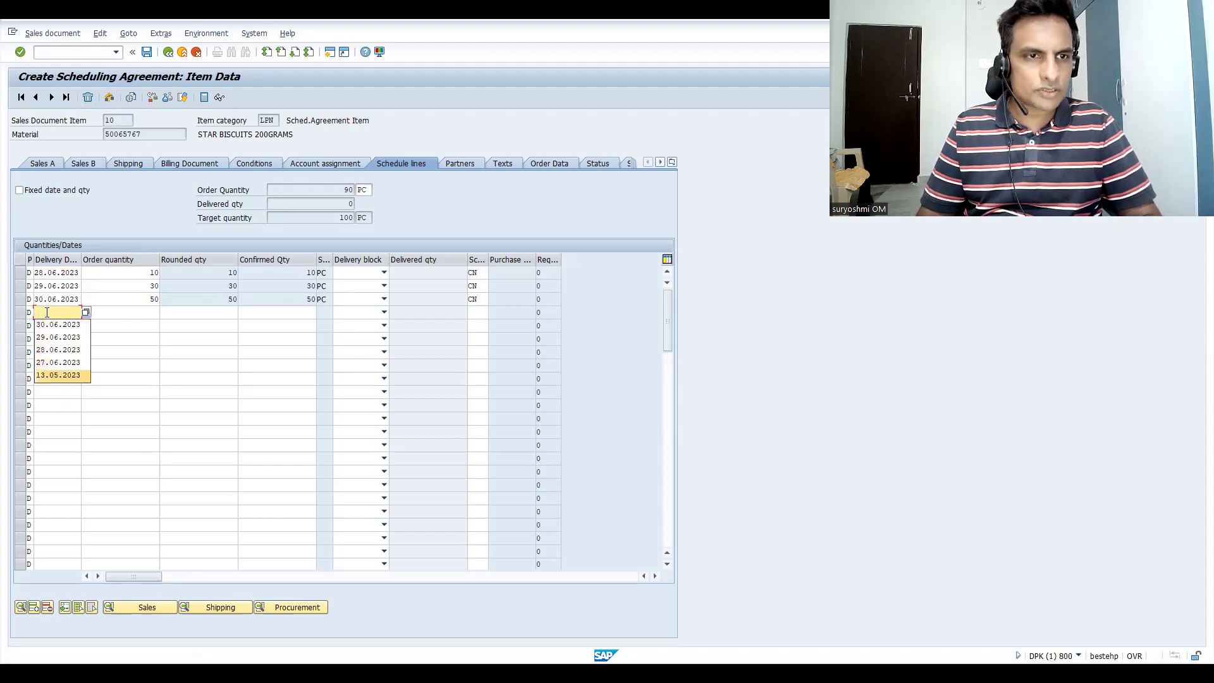
key("Return")
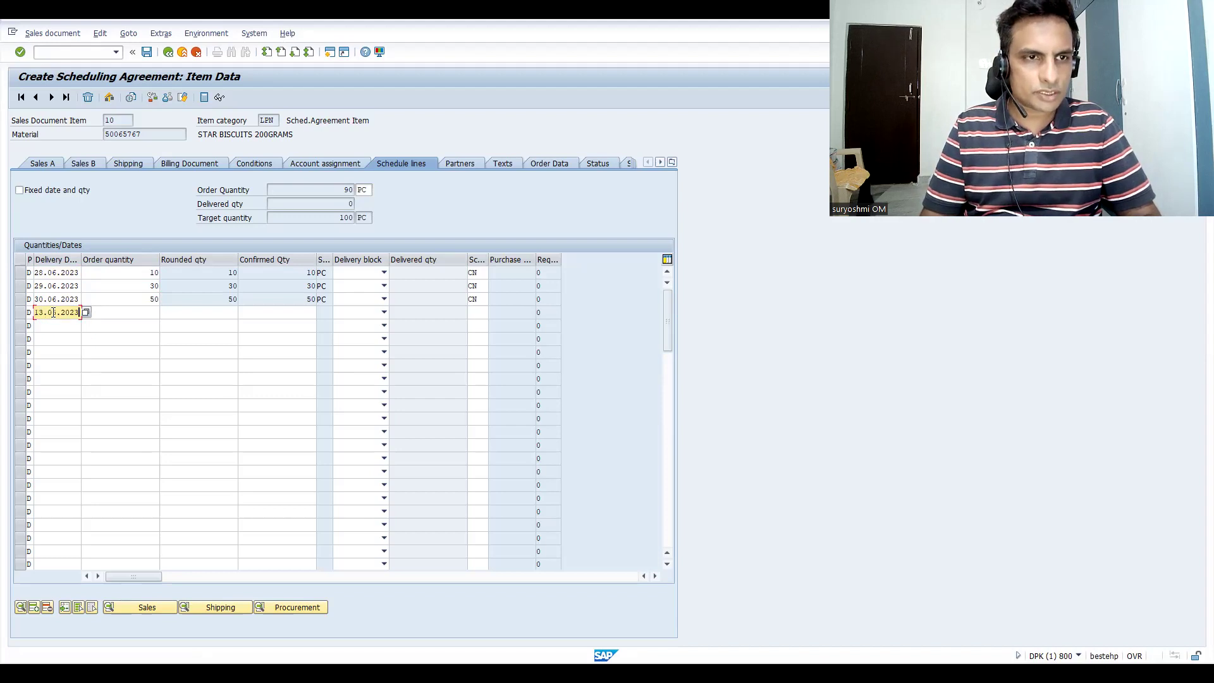
type("7")
key("Tab")
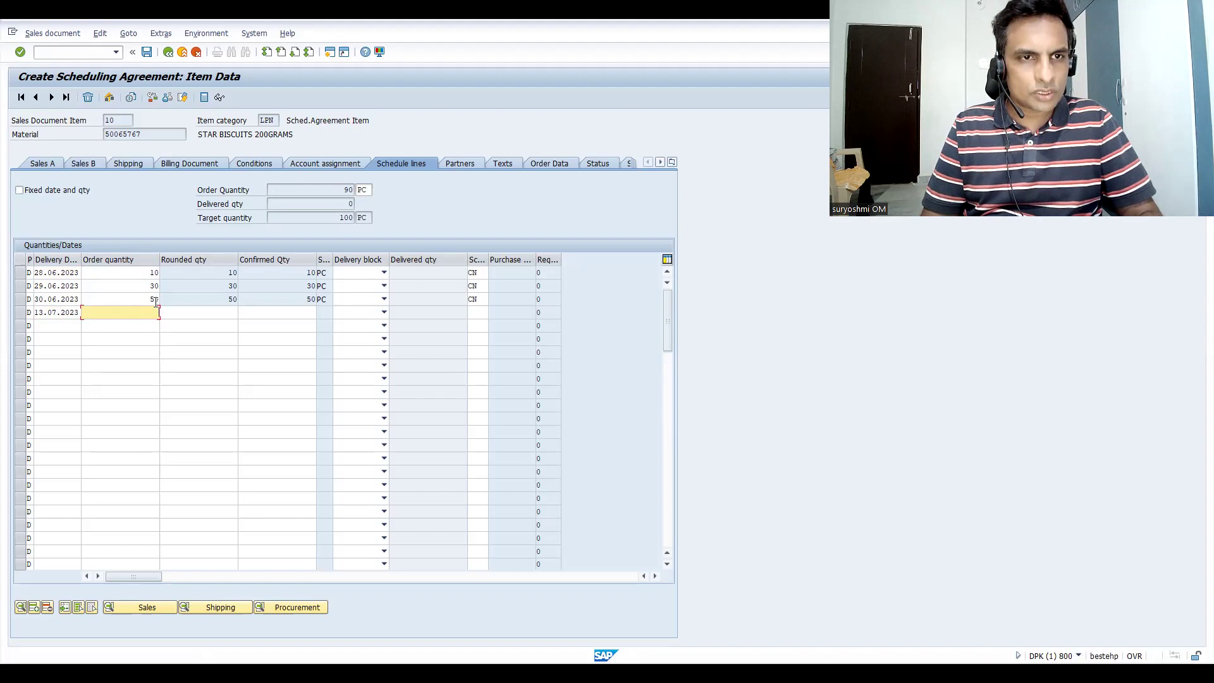
type("10")
key("Return")
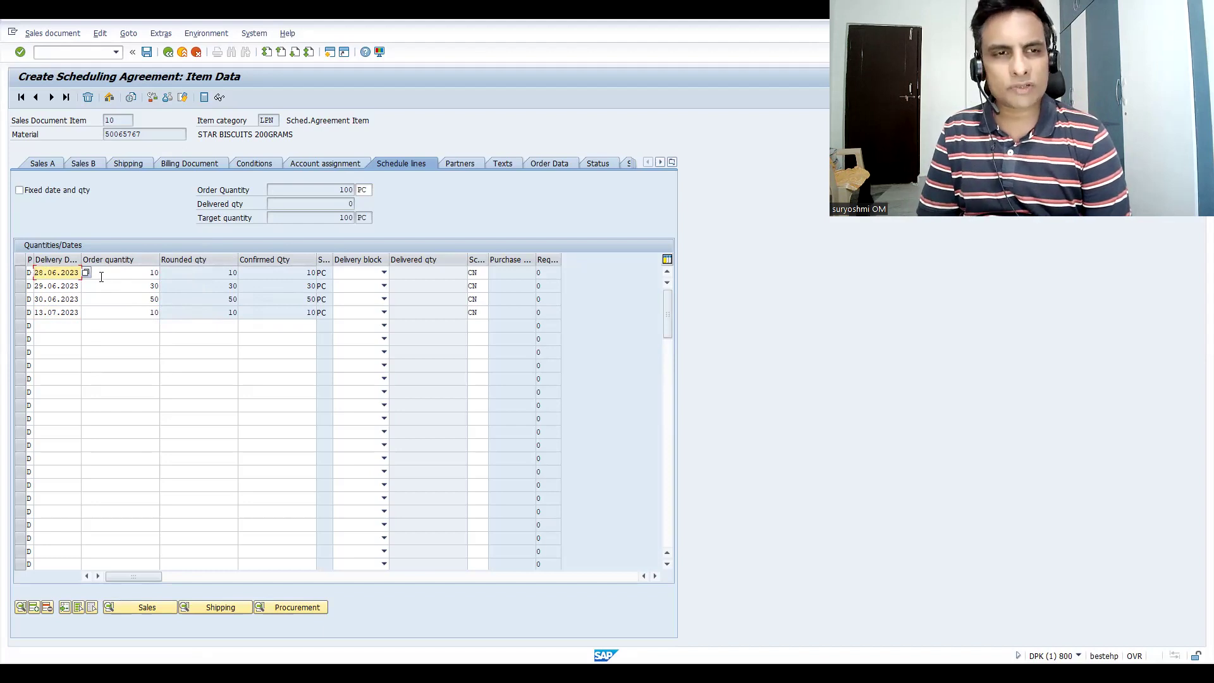
left_click(122, 274)
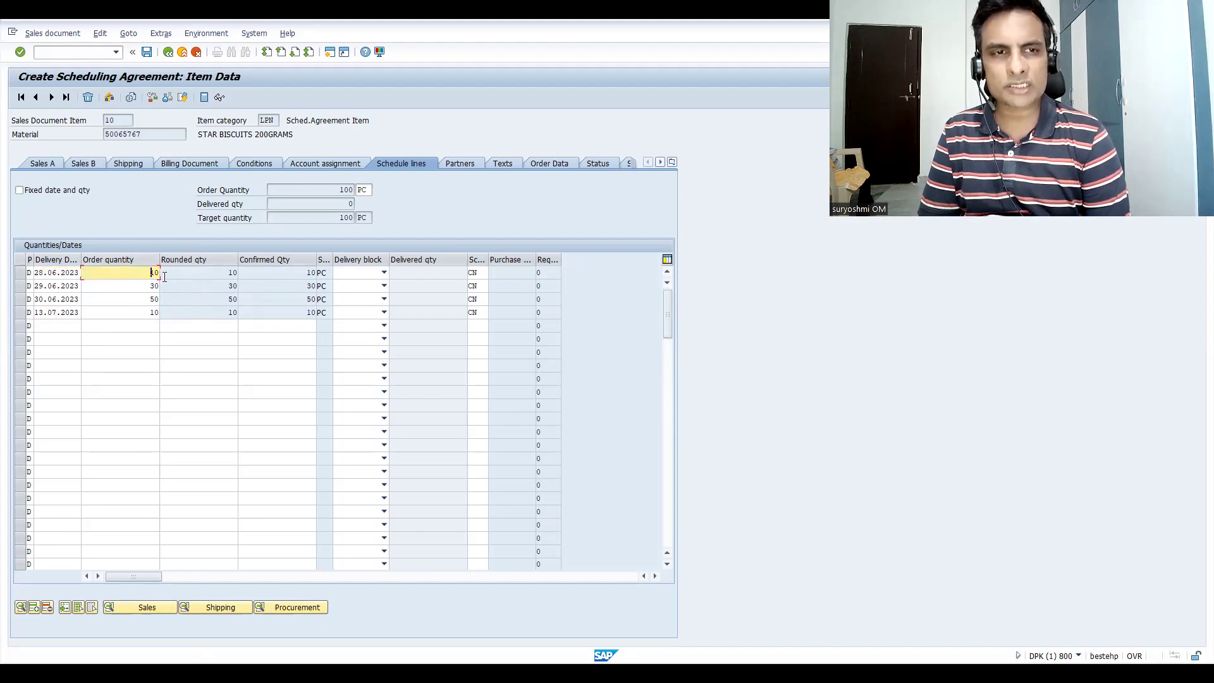
left_click(51, 283)
left_click(122, 284)
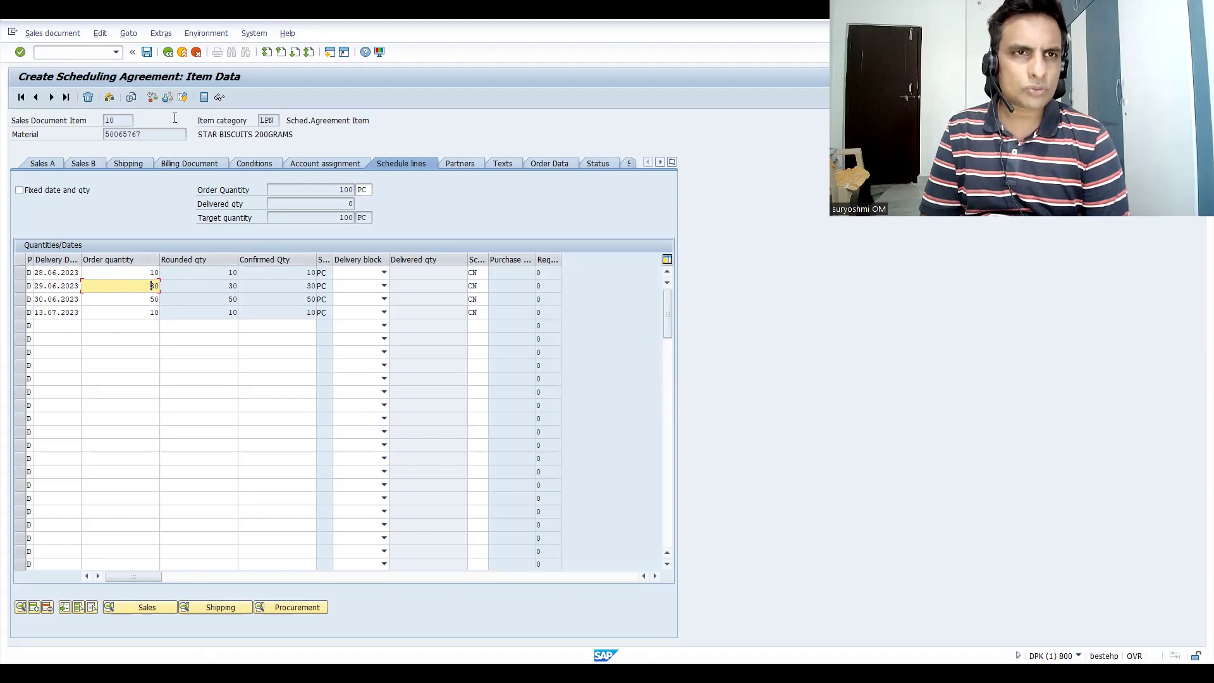
- Return to the agreement overview, check the document for missing data and open the incomplete PO number entry for completion
left_click(167, 52)
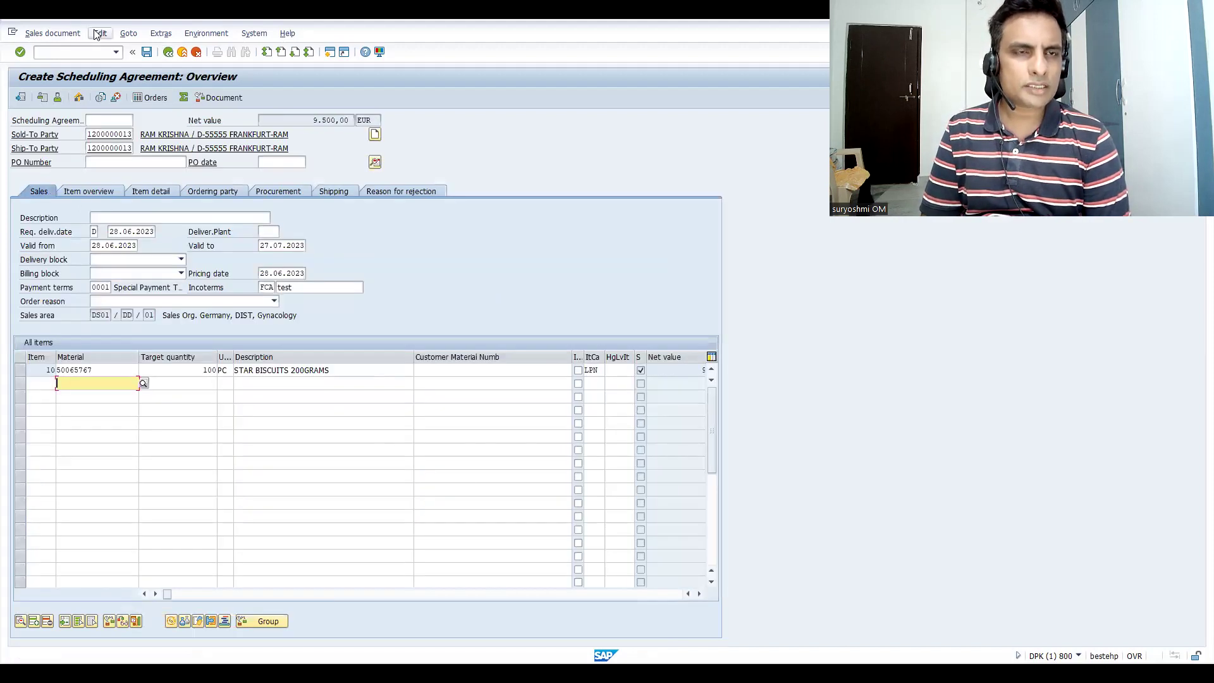
left_click(95, 35)
left_click(121, 191)
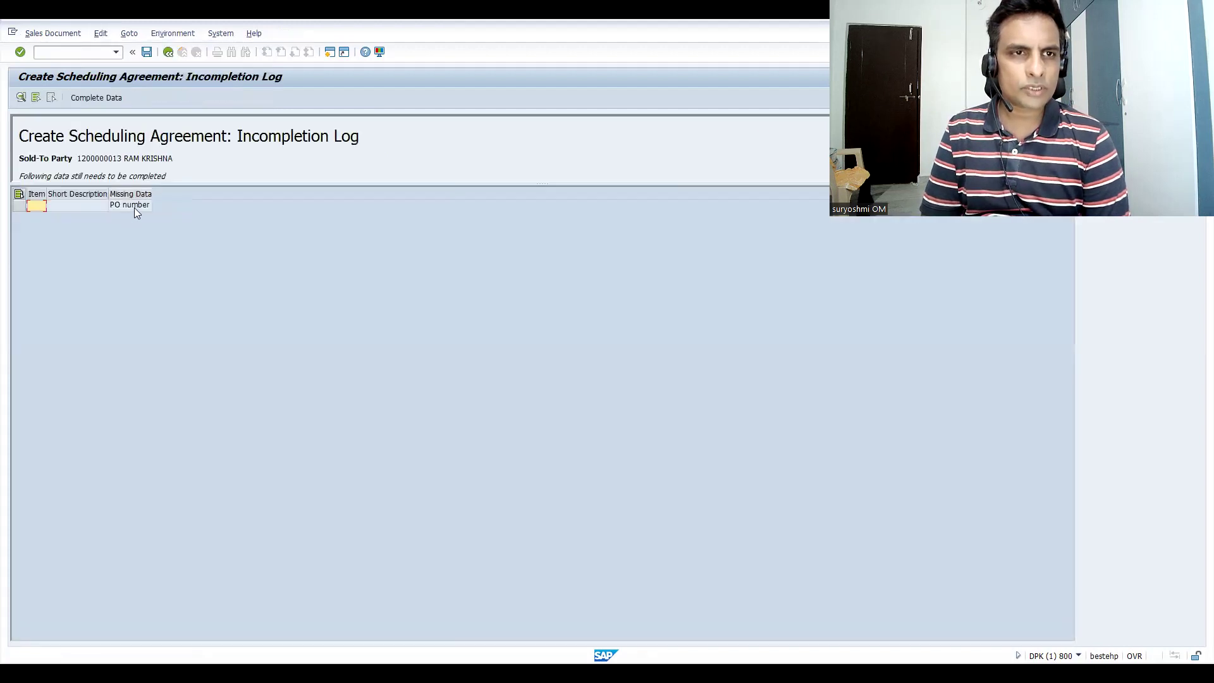
left_click(135, 208)
double_click(134, 208)
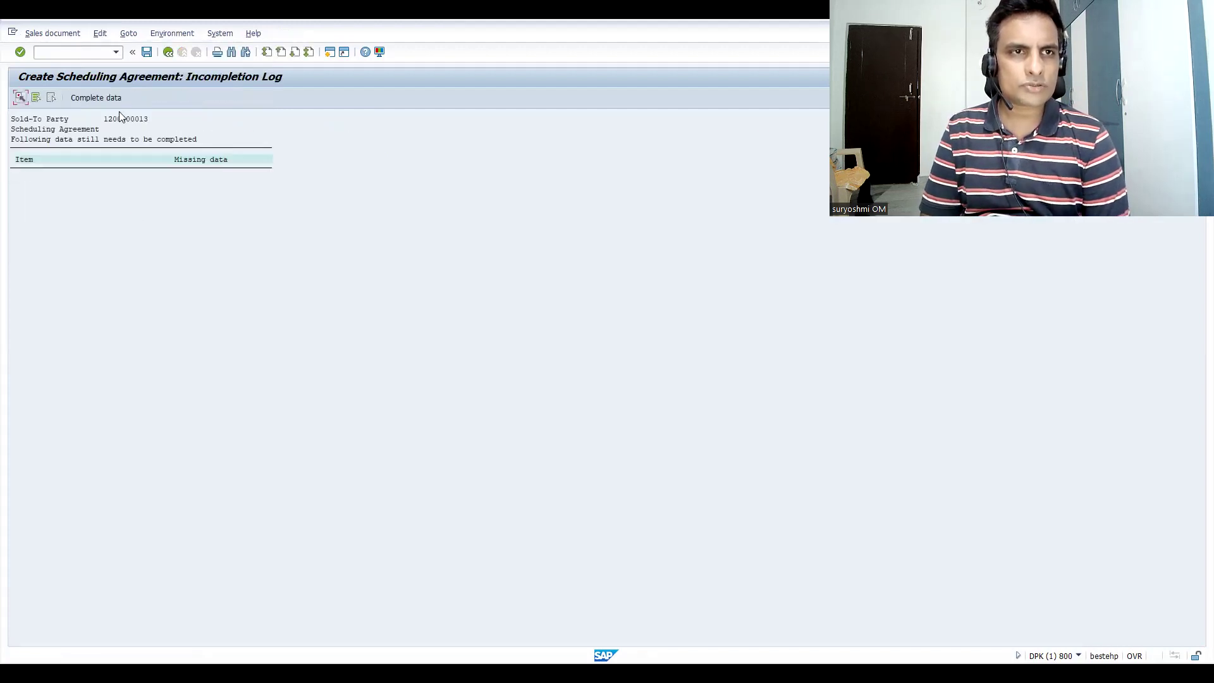
key("F6")
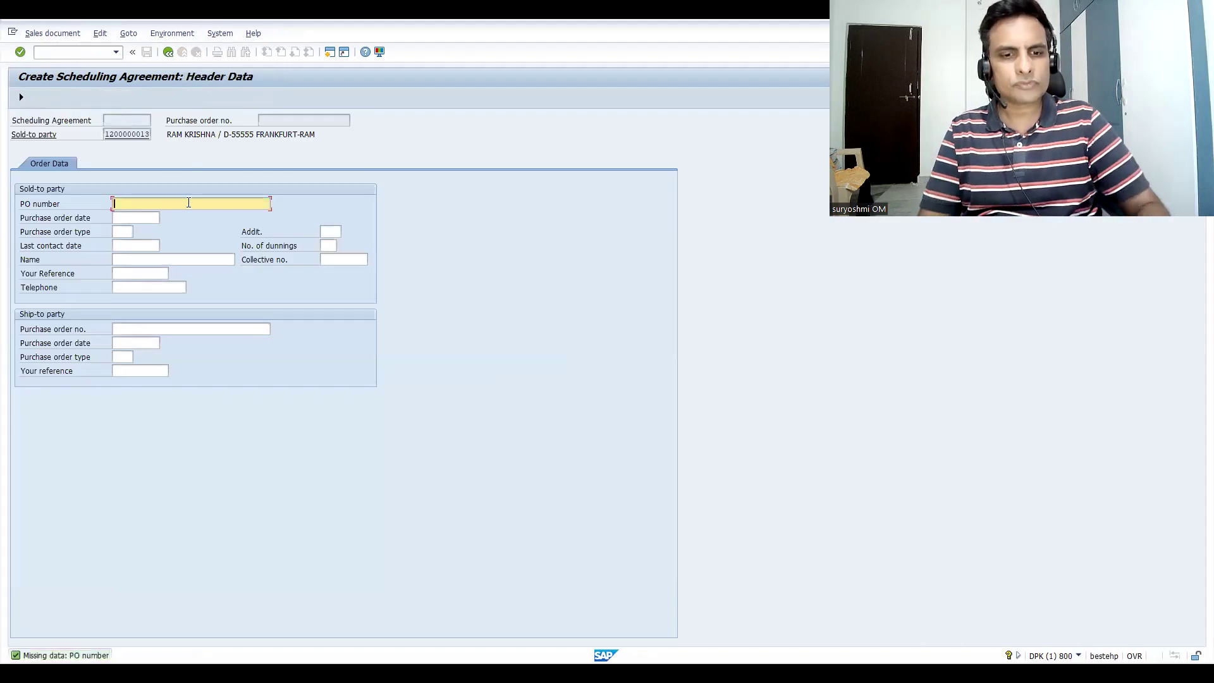
- Enter testsch as the PO number in the header data and save the scheduling agreement
type("testsch")
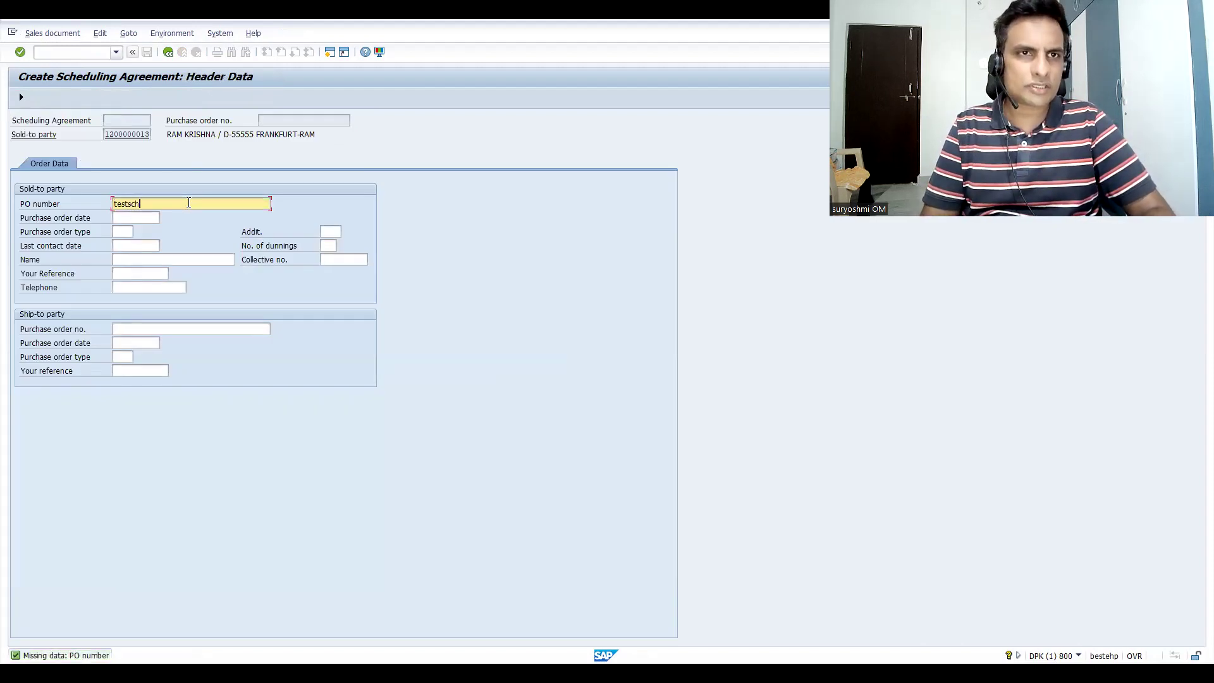
key("F3")
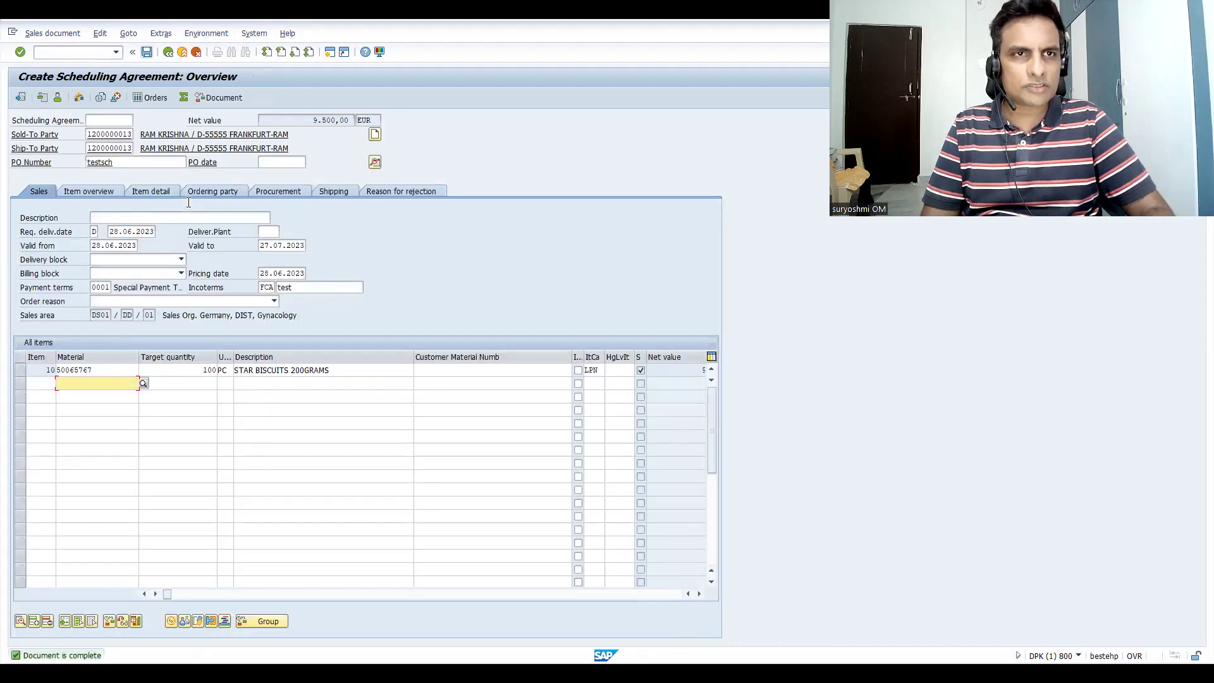
key("ctrl+s")
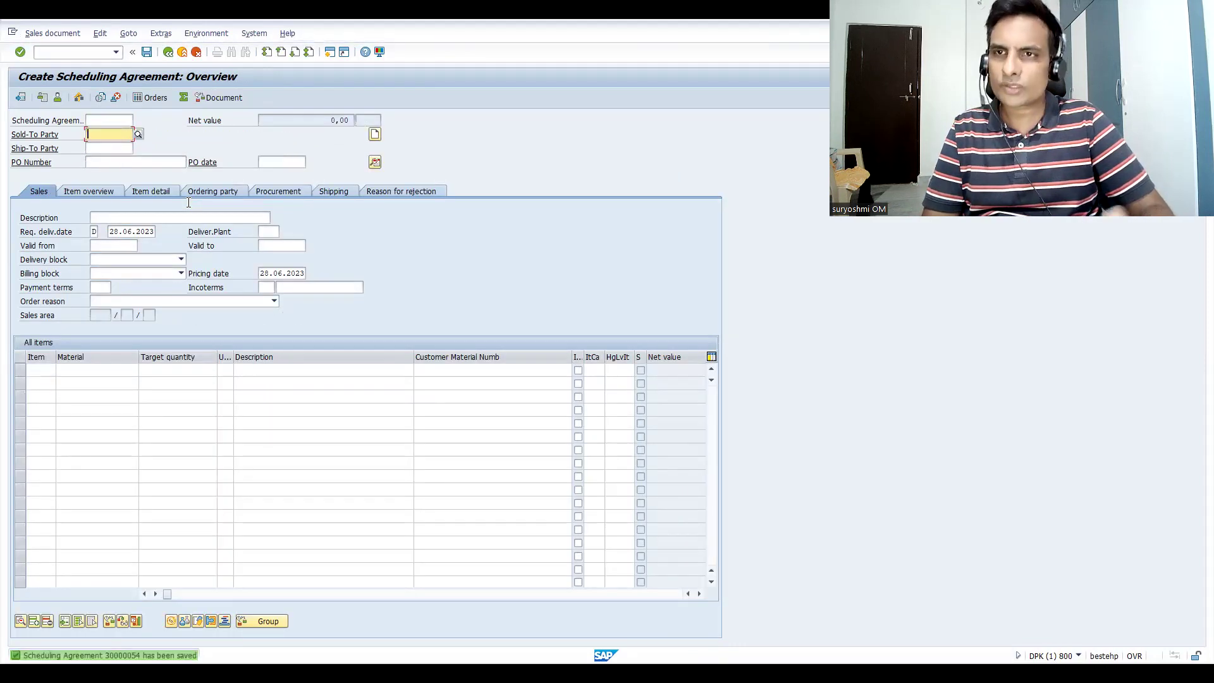
- Start transaction VL01N for an outbound delivery with order reference and set the shipping point to FF01
key("ctrl+slash")
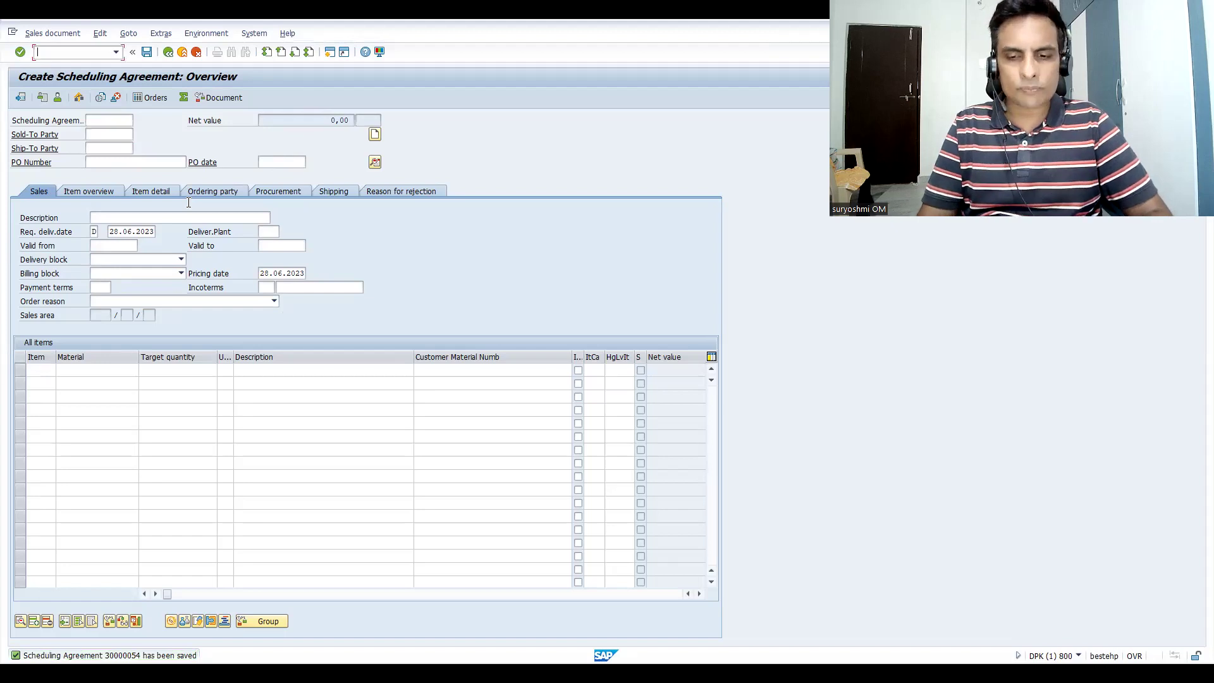
type("/nva")
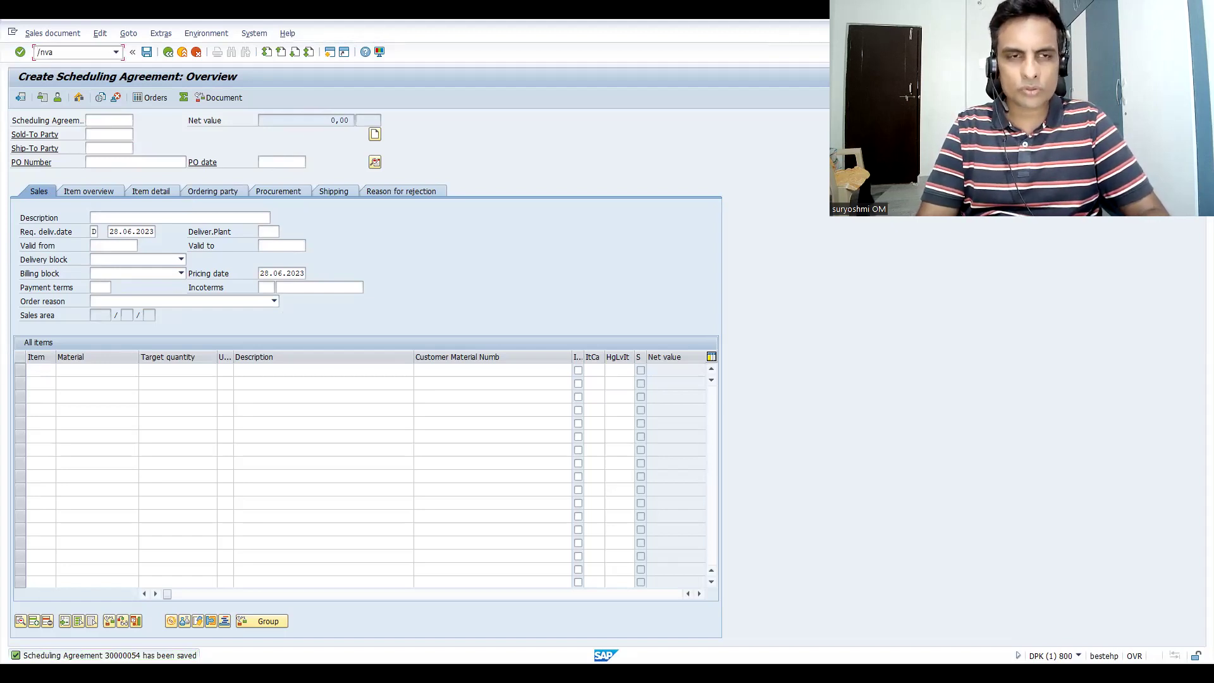
key("BackSpace")
key("BackSpace")
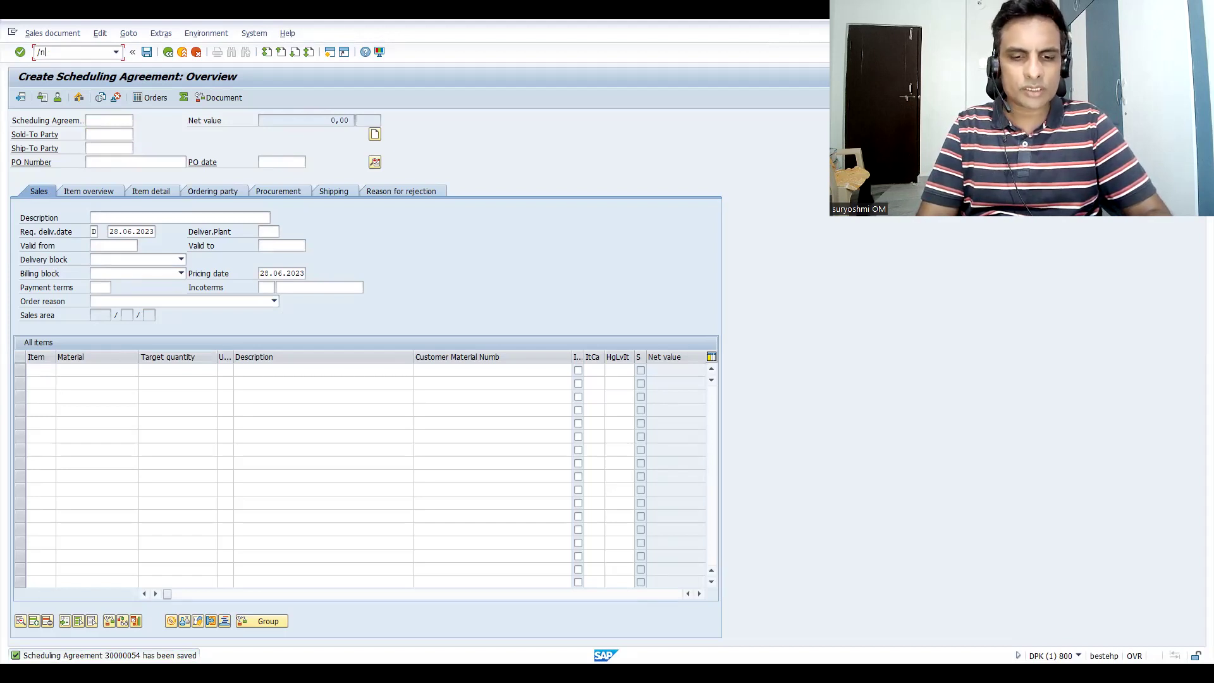
type("vl01n")
key("Return")
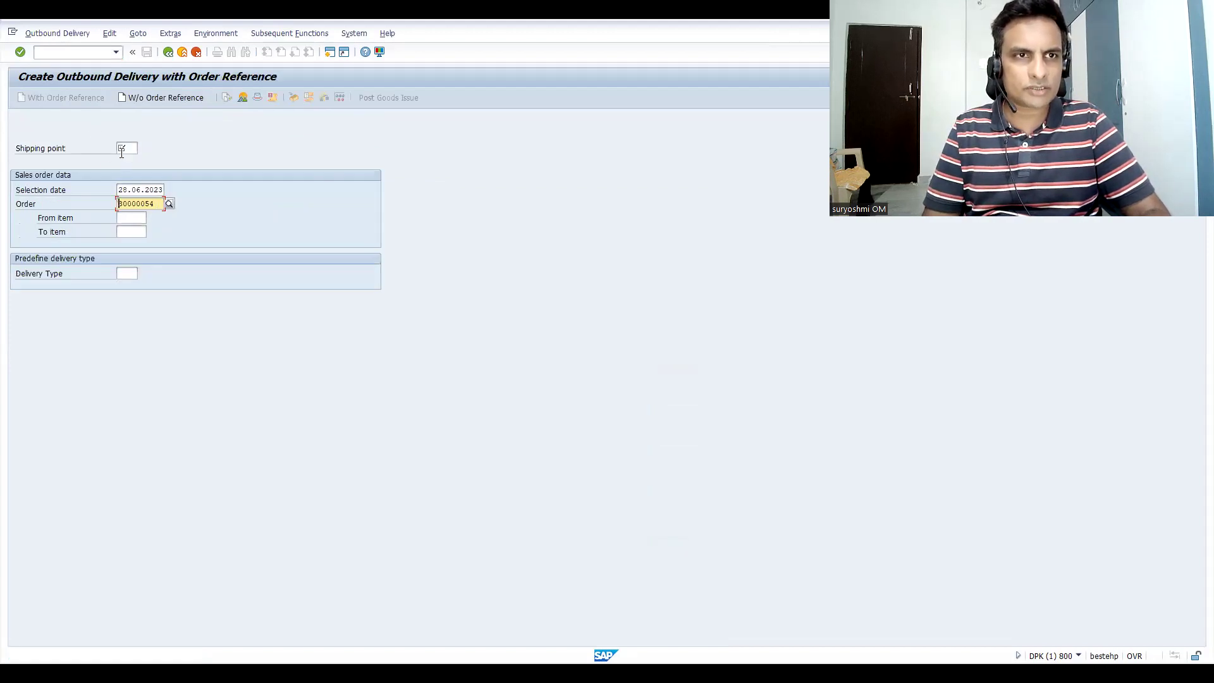
left_click(121, 143)
key("Down")
key("Return")
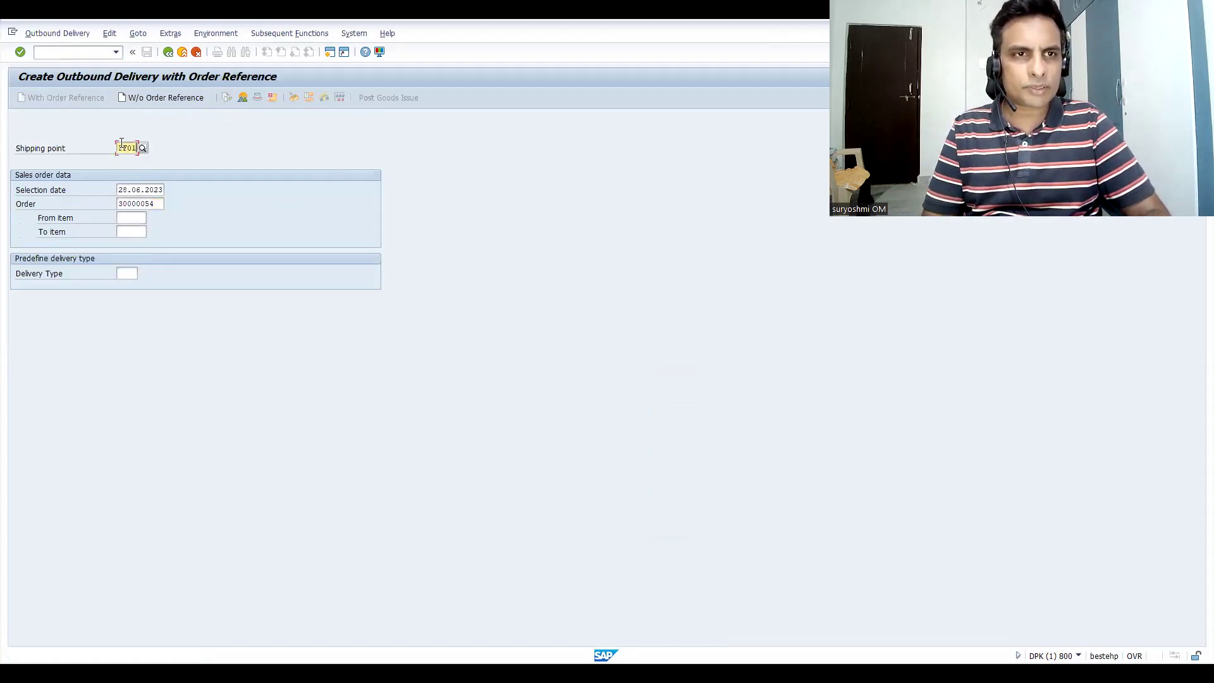
- Try creating the agreement's delivery with selection dates 28.06.2023 and 30.06.2023, leaving each one without saving
key("Return")
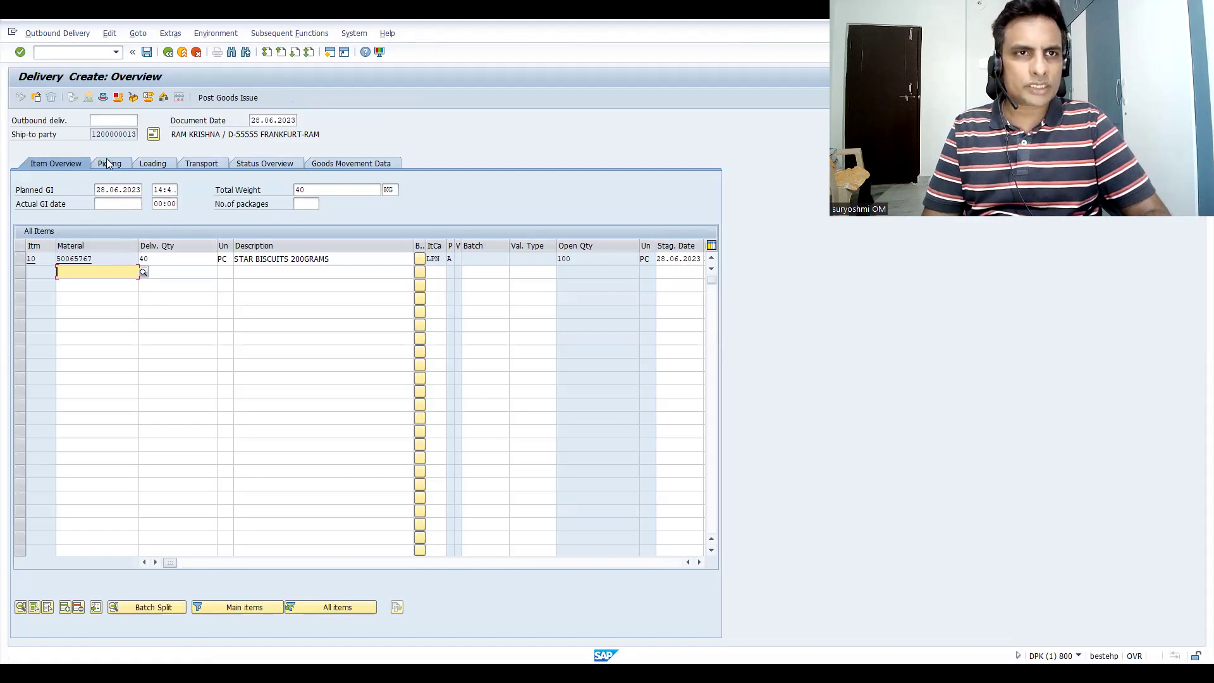
key("F3")
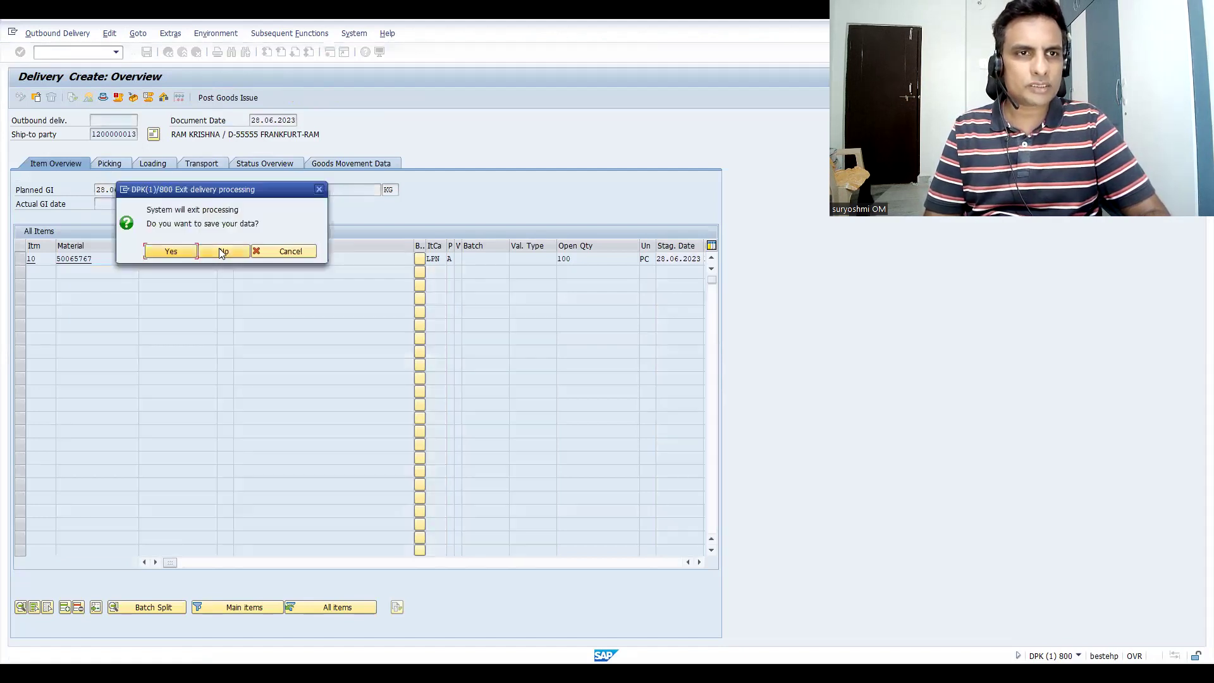
left_click(223, 252)
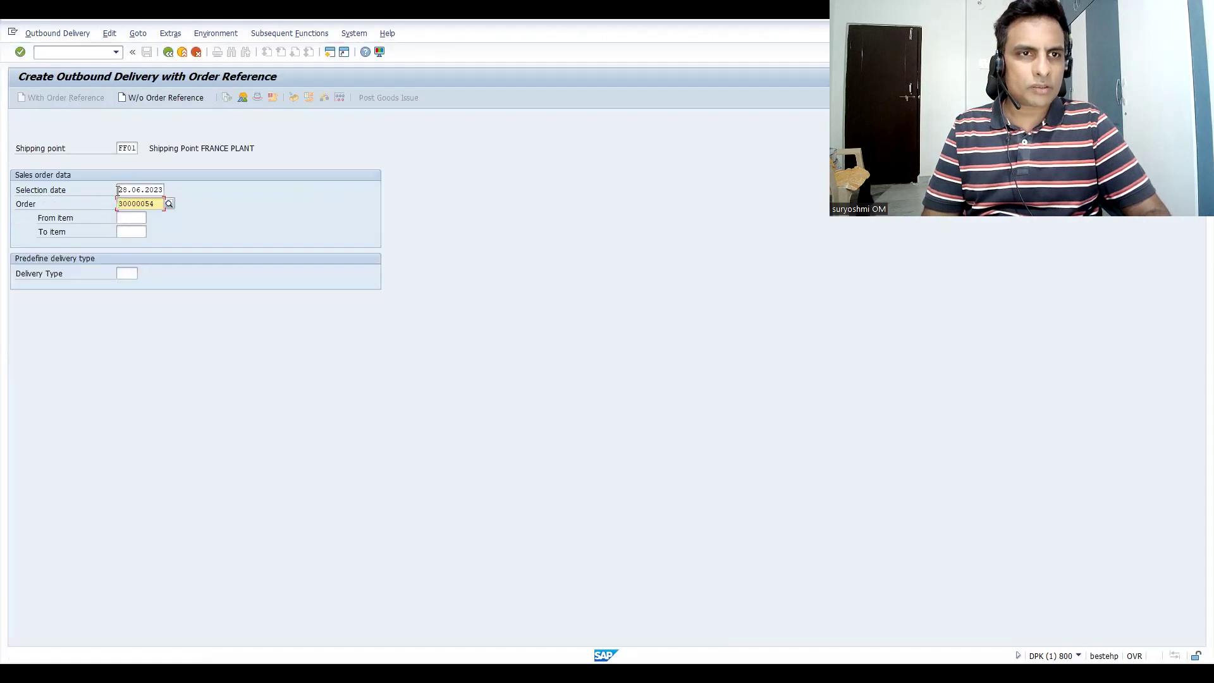
left_click(118, 190)
key("Return")
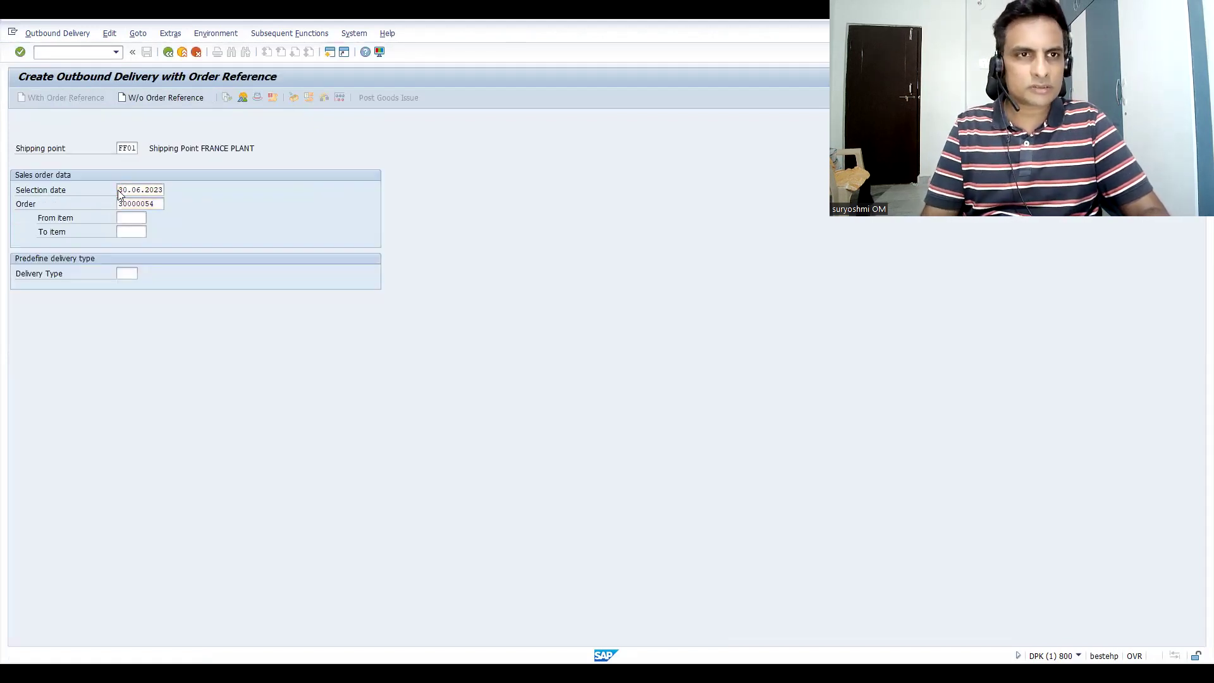
left_click(167, 49)
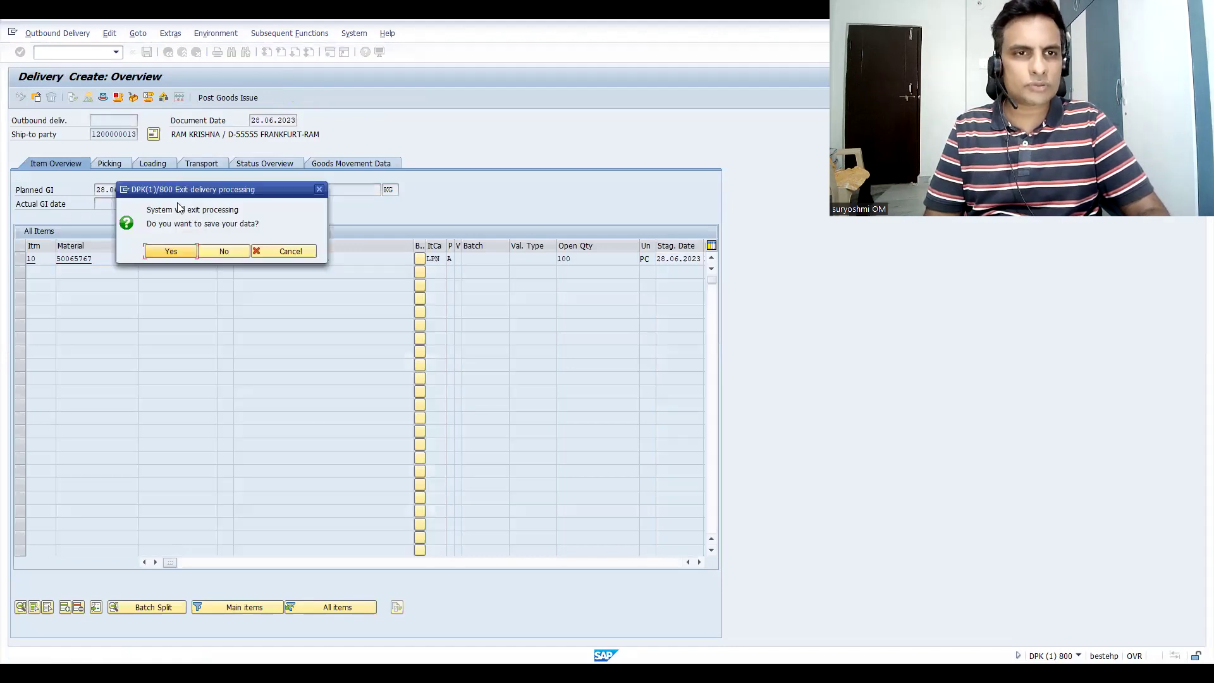
left_click(224, 252)
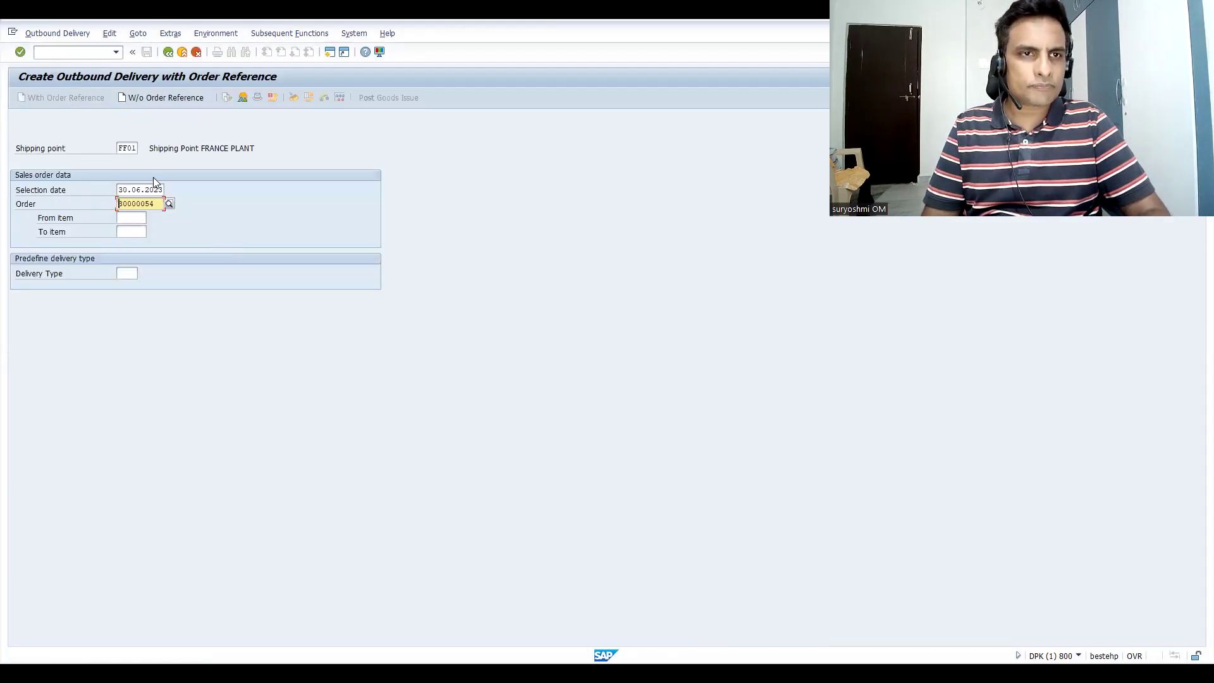
- Set the selection date to 28.06.2023 and create the outbound delivery for the scheduling agreement
left_click(120, 190)
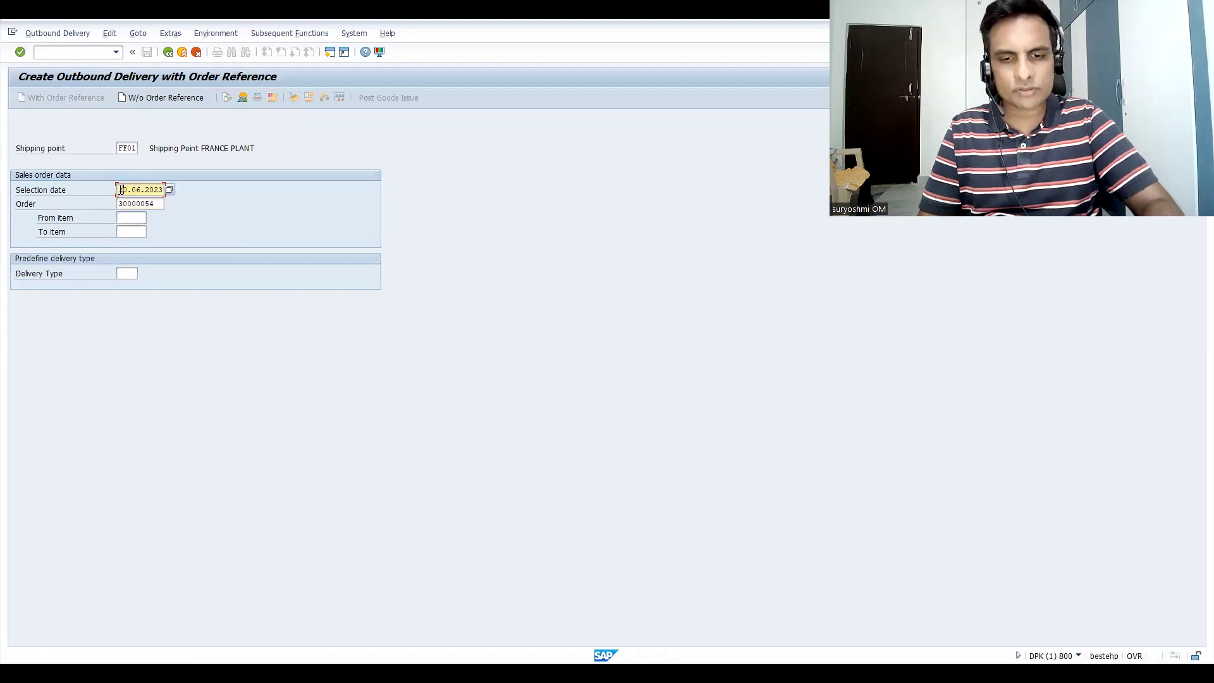
type("18")
key("Return")
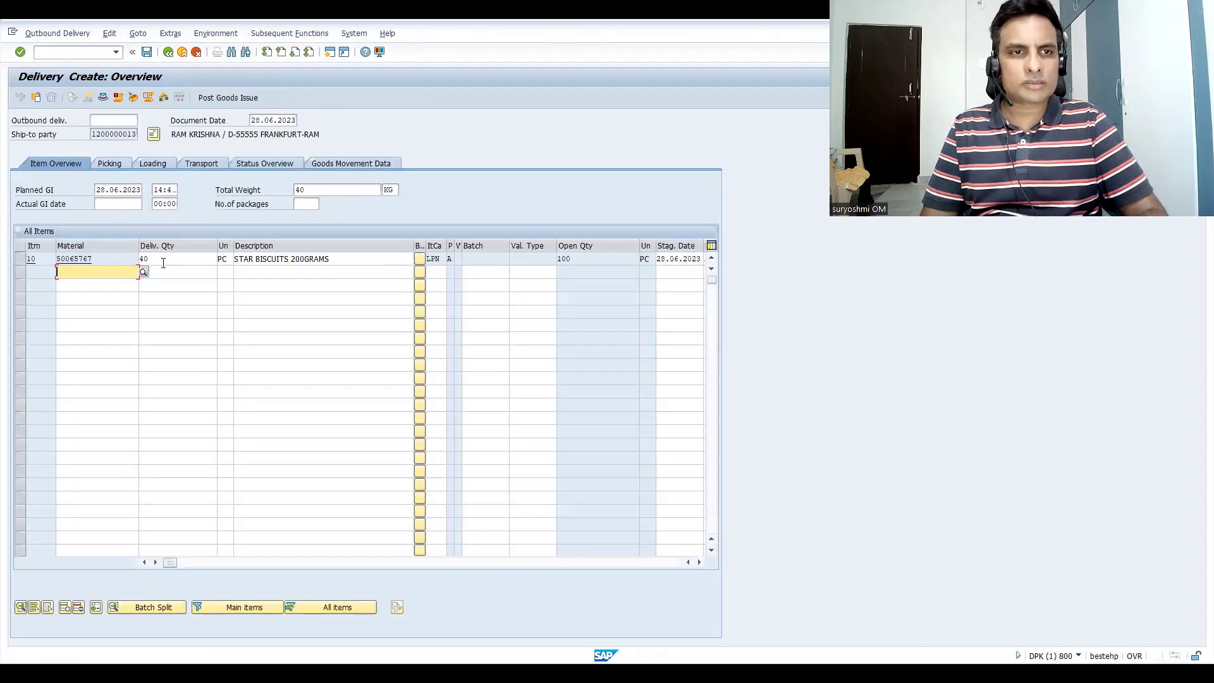
left_click(163, 261)
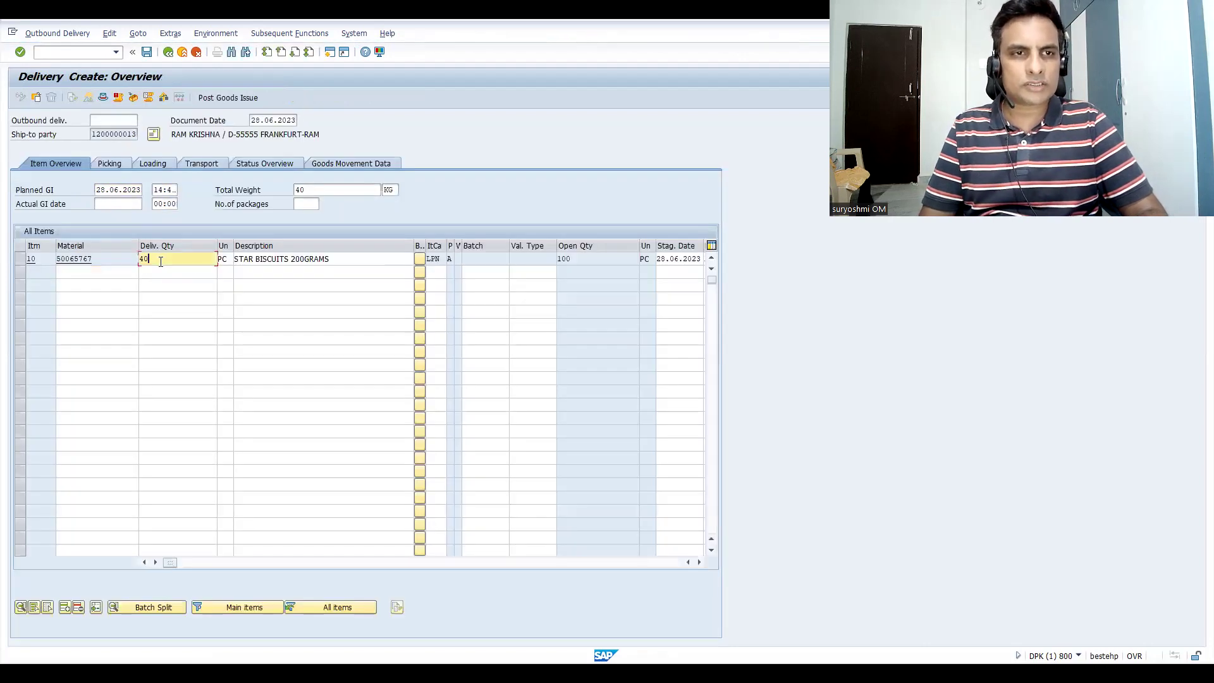
- Pick item 10 from storage location SALZ with delivery and picked quantities of 10, and post the goods issue
left_click(109, 162)
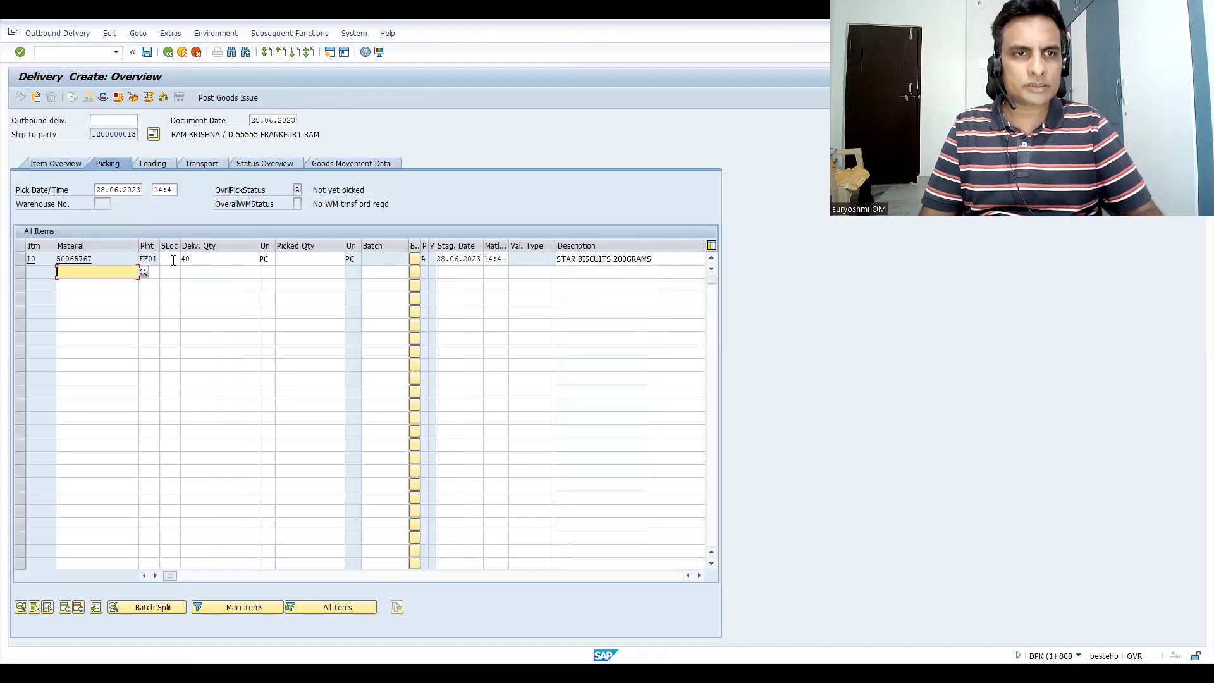
left_click(173, 260)
type("SL12")
key("Tab")
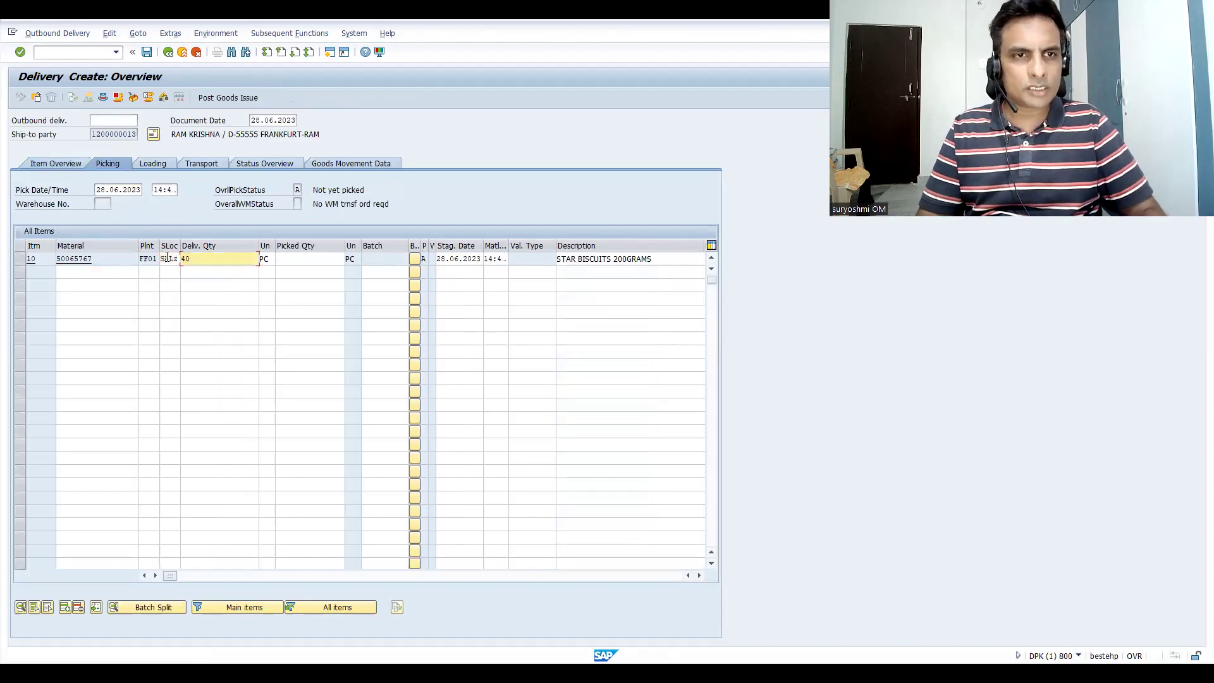
type("10")
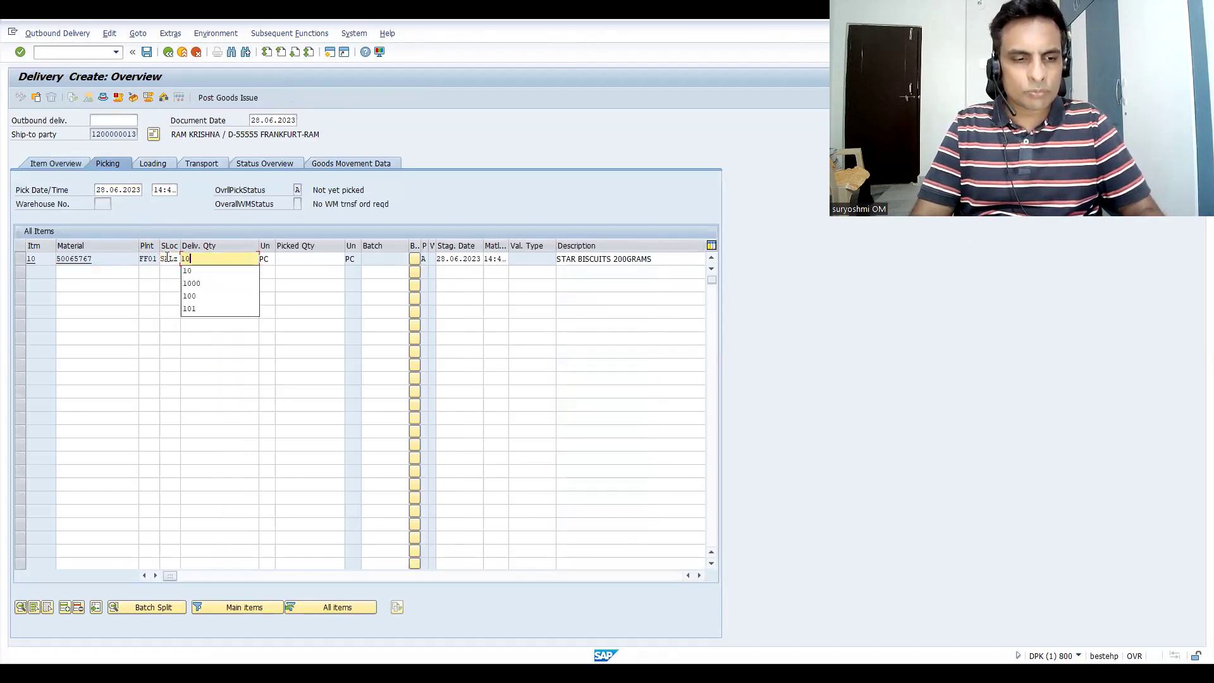
key("Tab")
type("10")
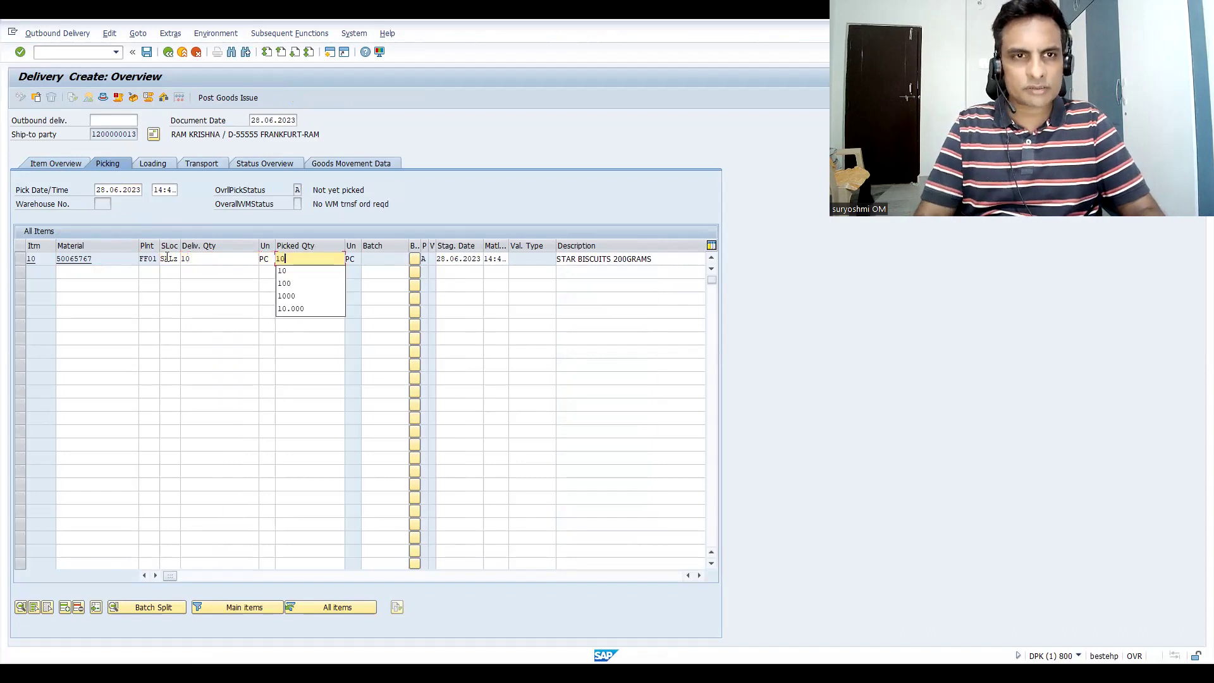
key("Return")
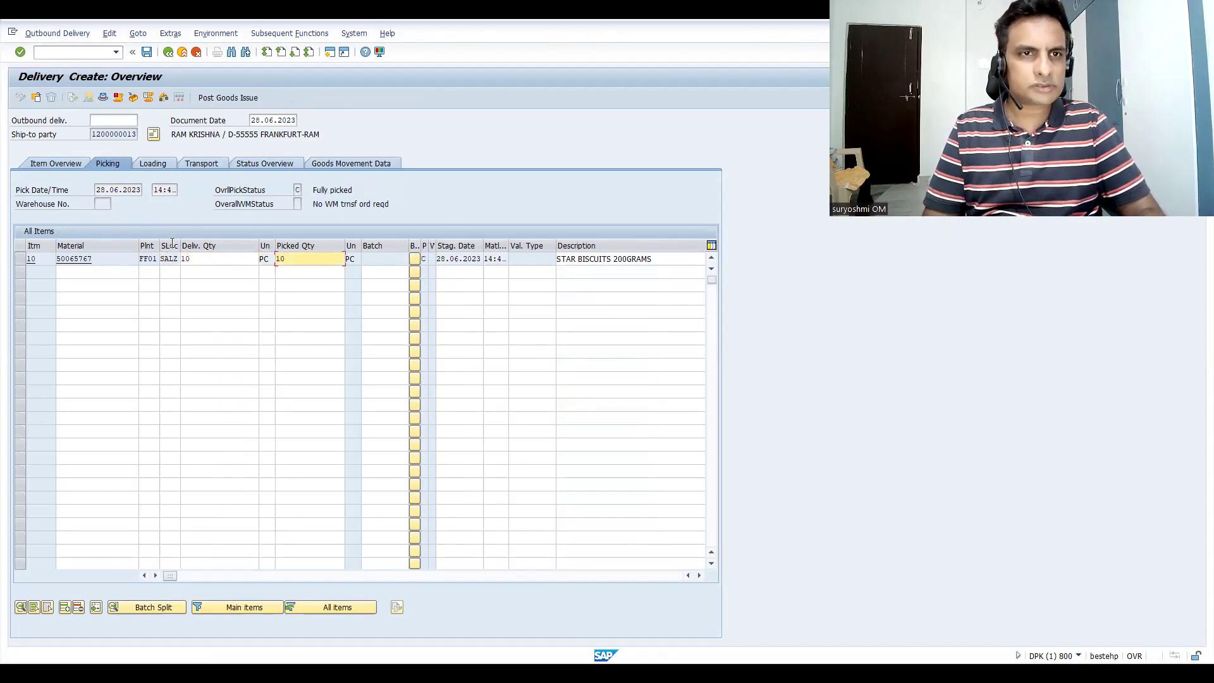
left_click(209, 98)
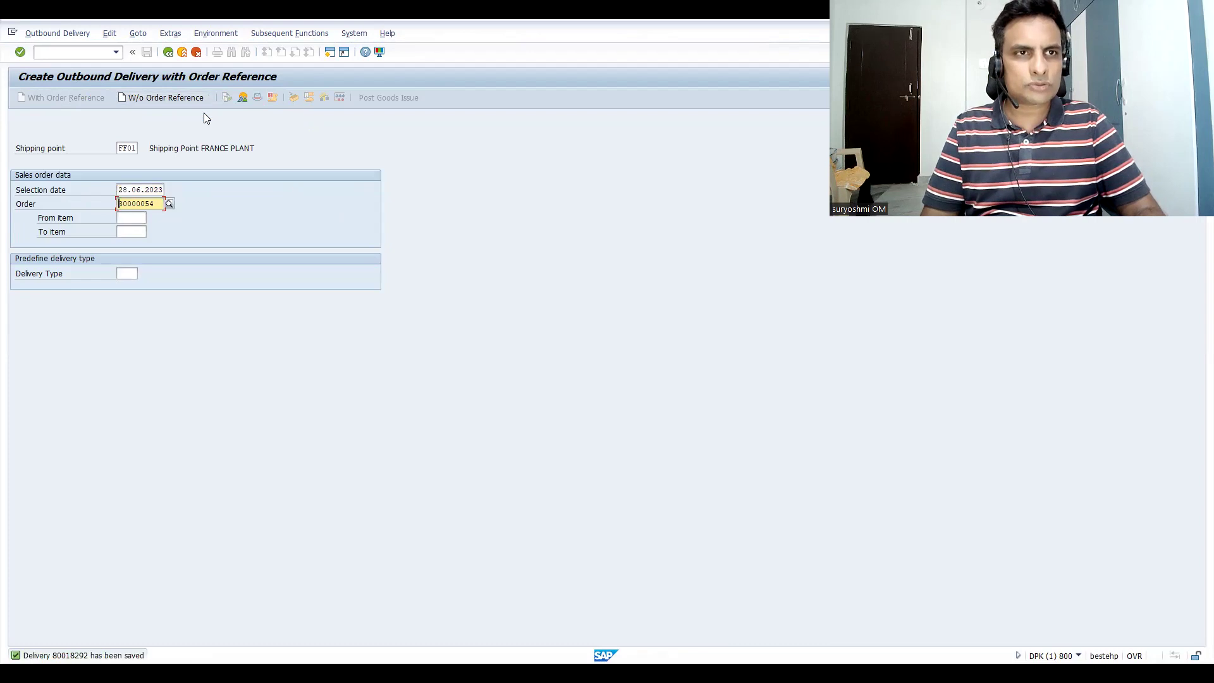
- Start transaction VF01 and create the F2 invoice for the delivery just posted
key("ctrl+slash")
type("/n")
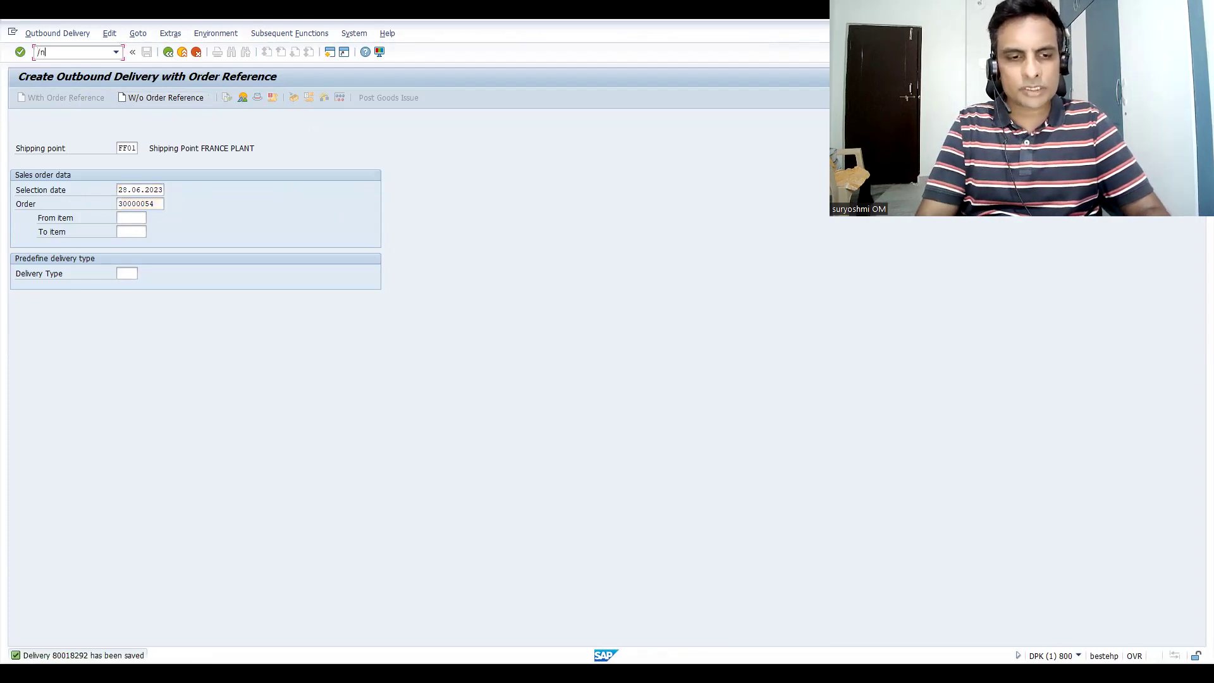
type("vf01")
key("Return")
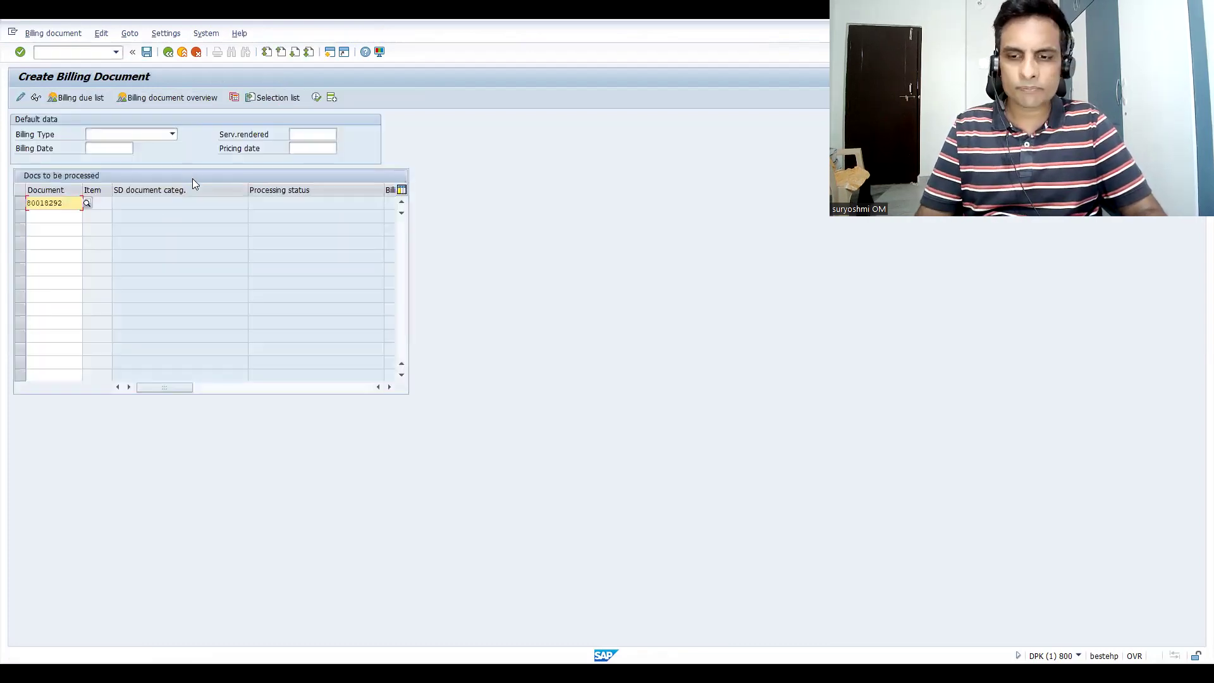
key("Return")
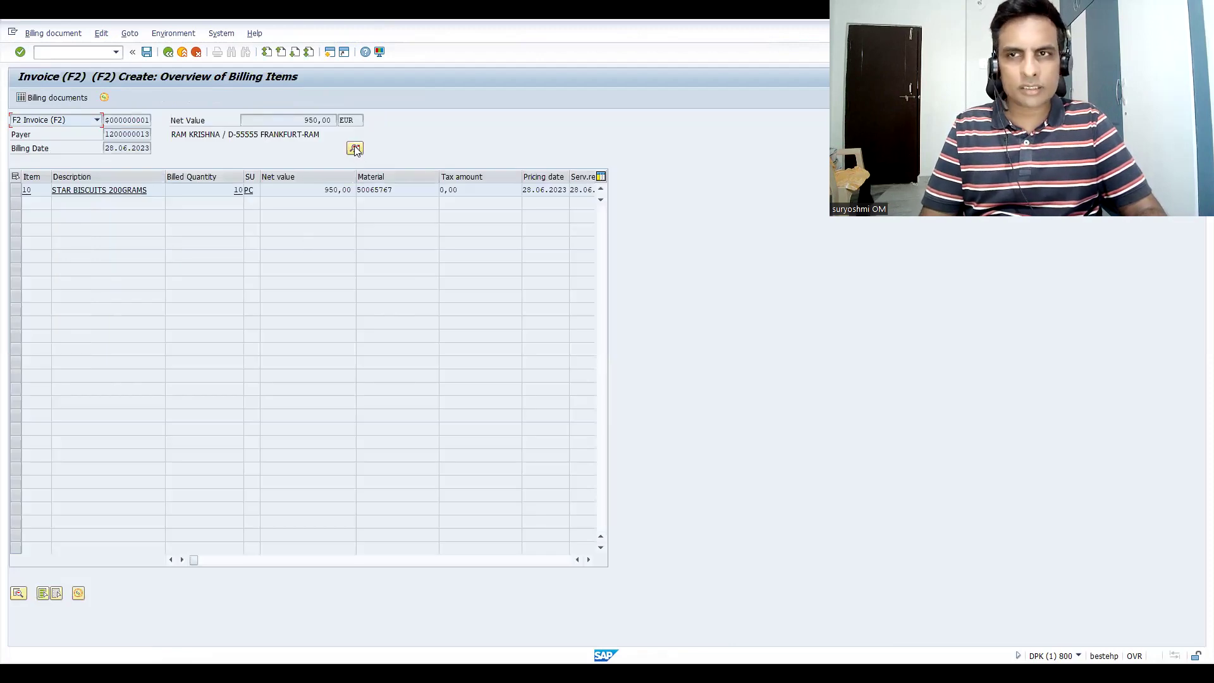
- In the invoice header's foreign trade data, set the border and domestic modes of transport to 1
left_click(355, 148)
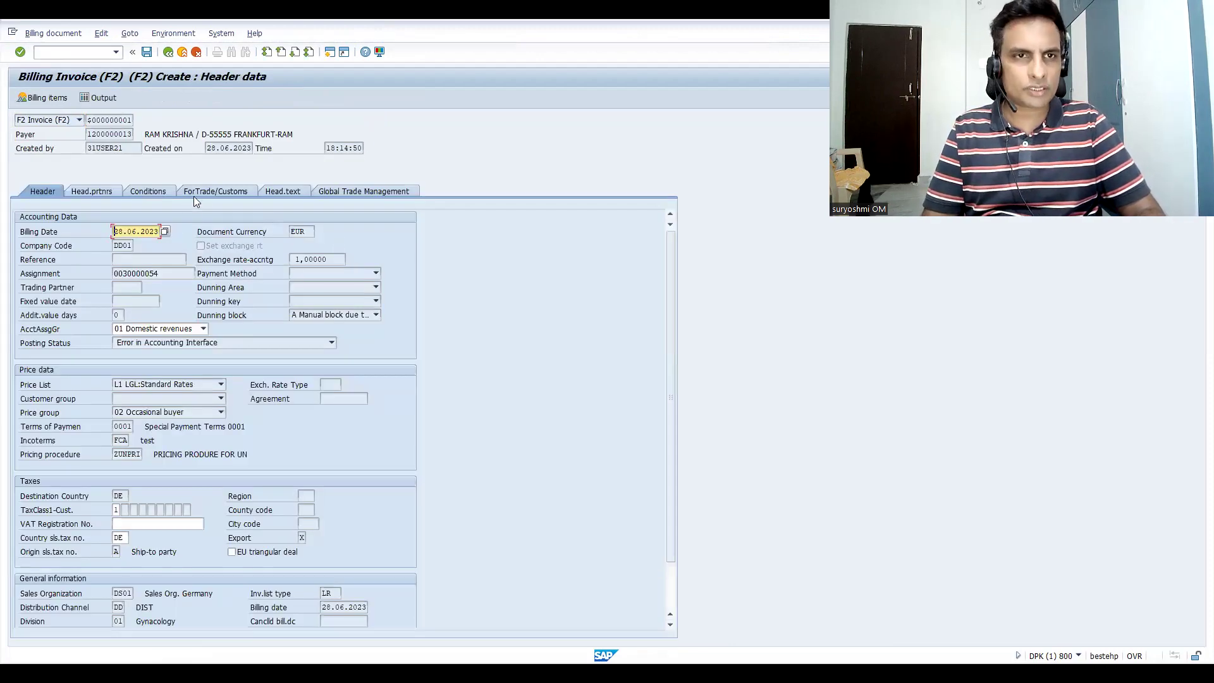
left_click(199, 192)
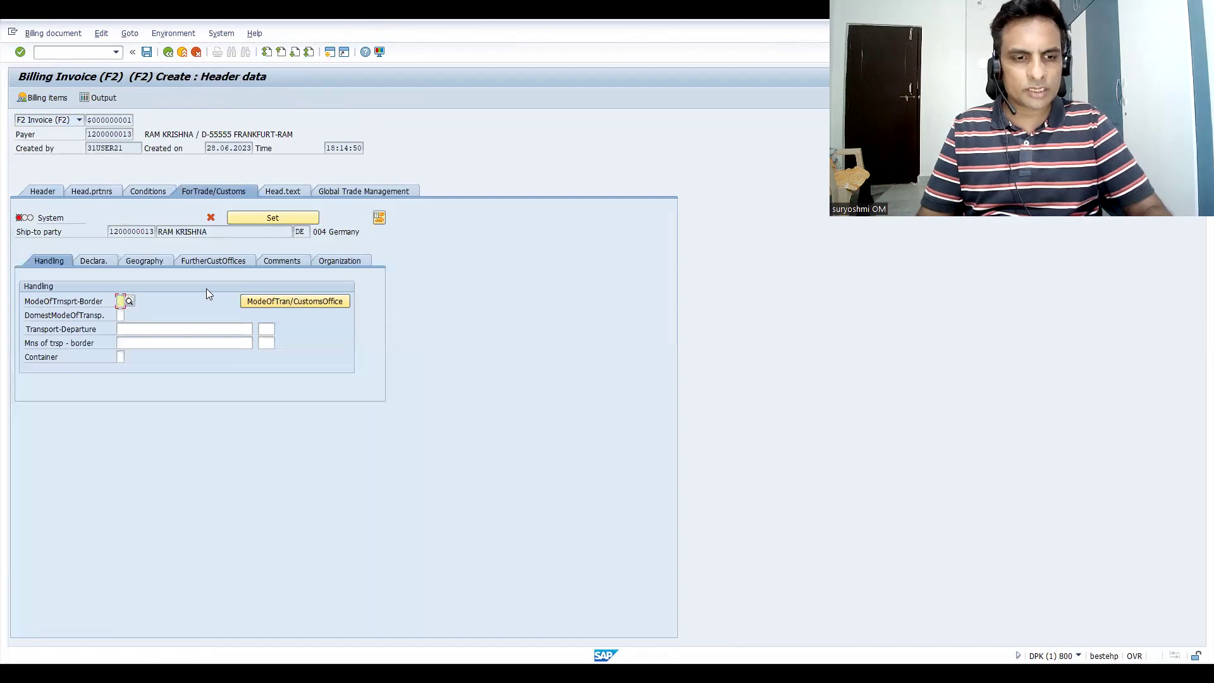
type("1")
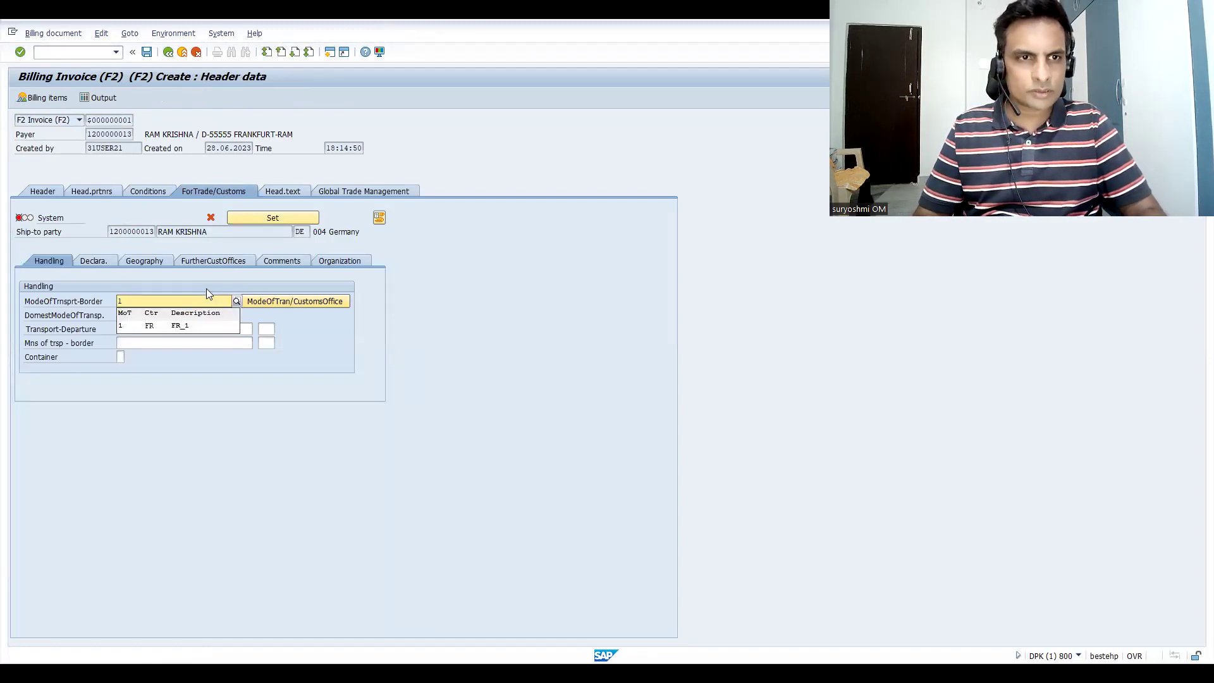
key("Return")
type("1")
key("Return")
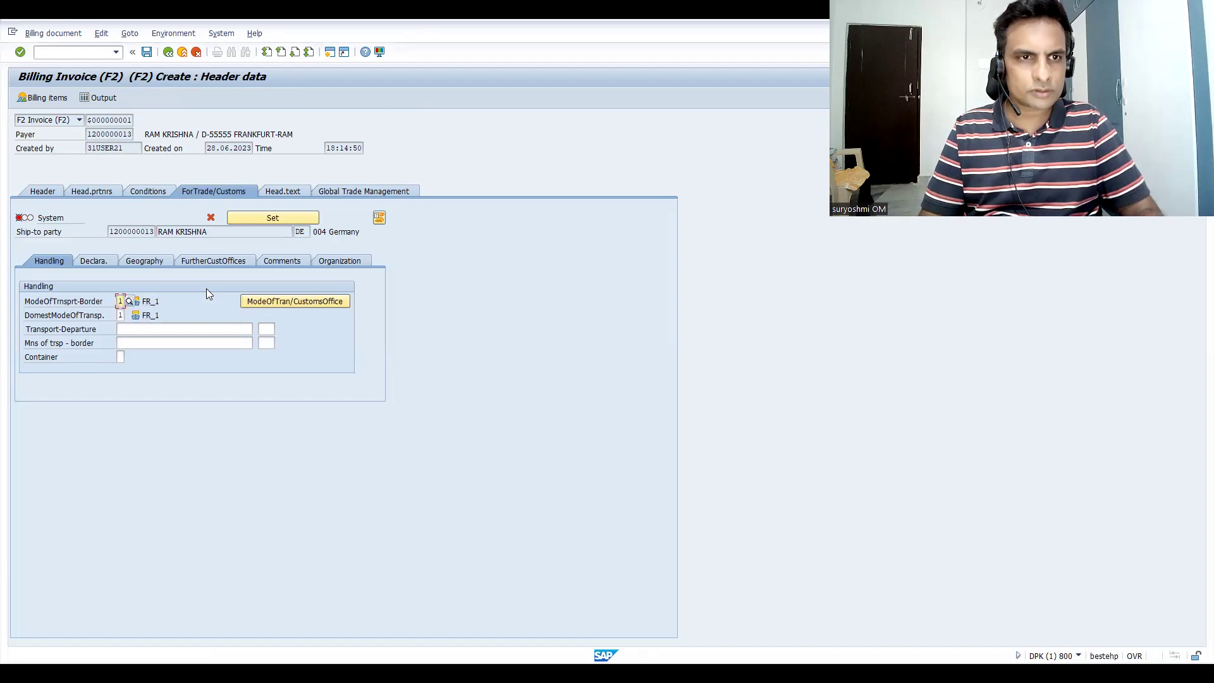
- Set the header's office of exit to 0003 and export customs office to 0002, and mark the foreign trade data as complete
left_click(105, 259)
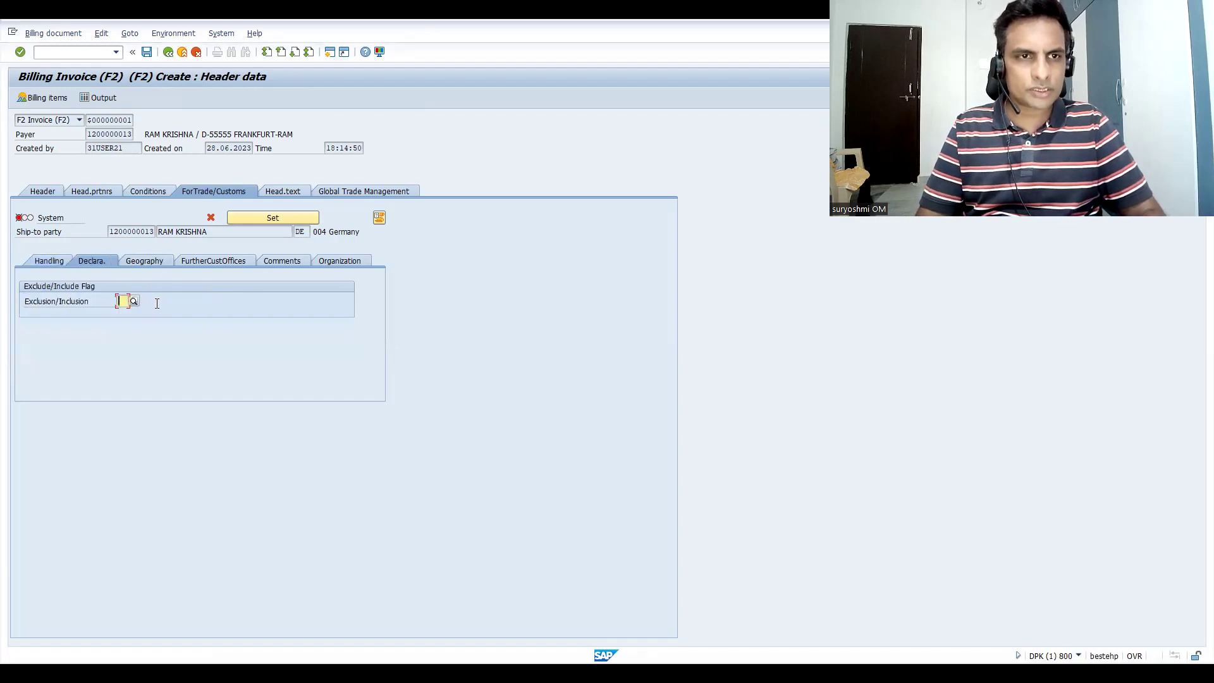
left_click(138, 265)
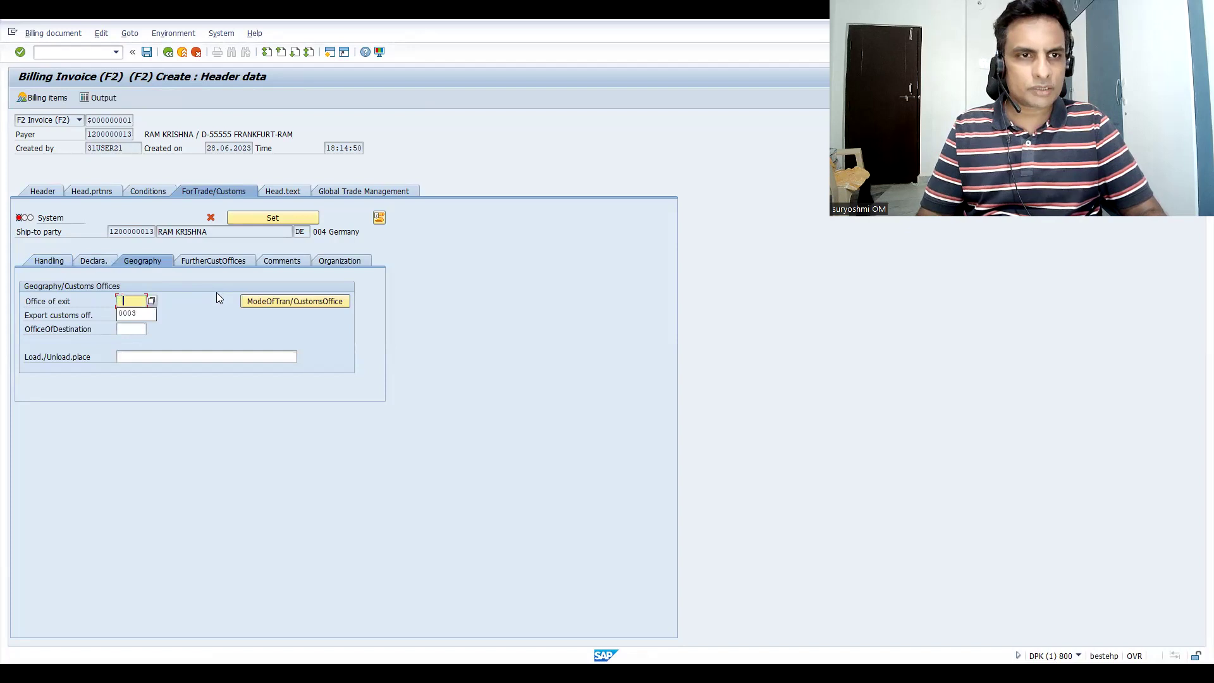
key("Down")
key("Tab")
key("Down")
key("Down")
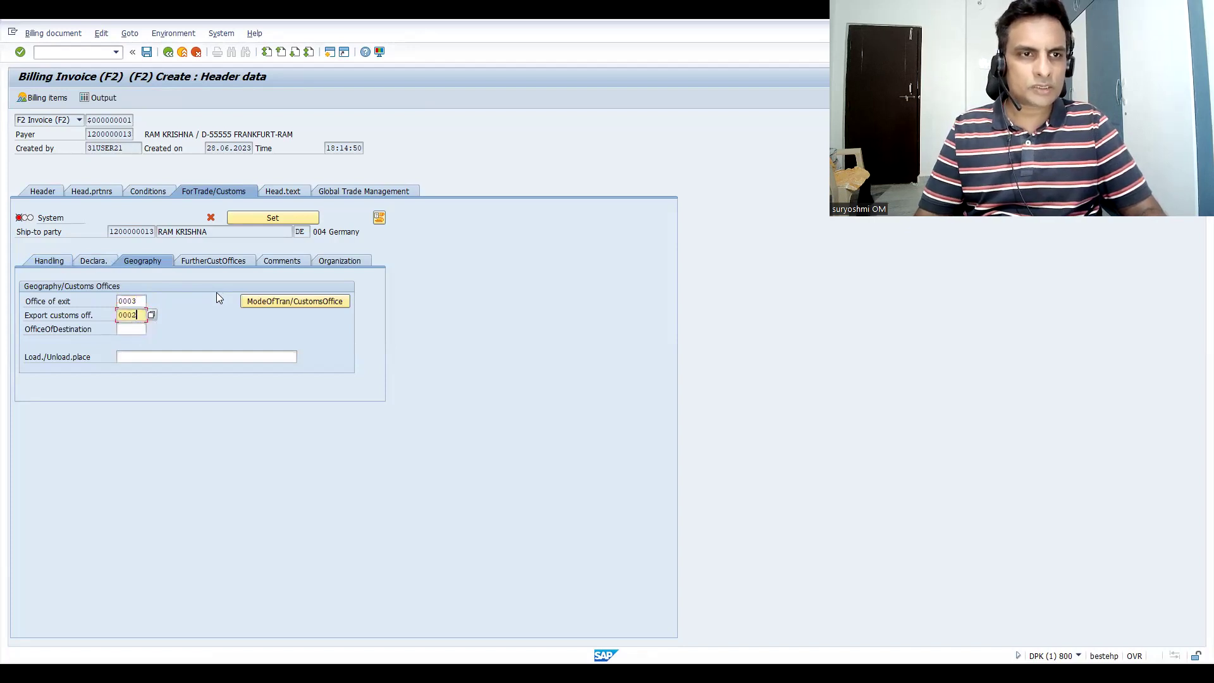
key("Tab")
key("Return")
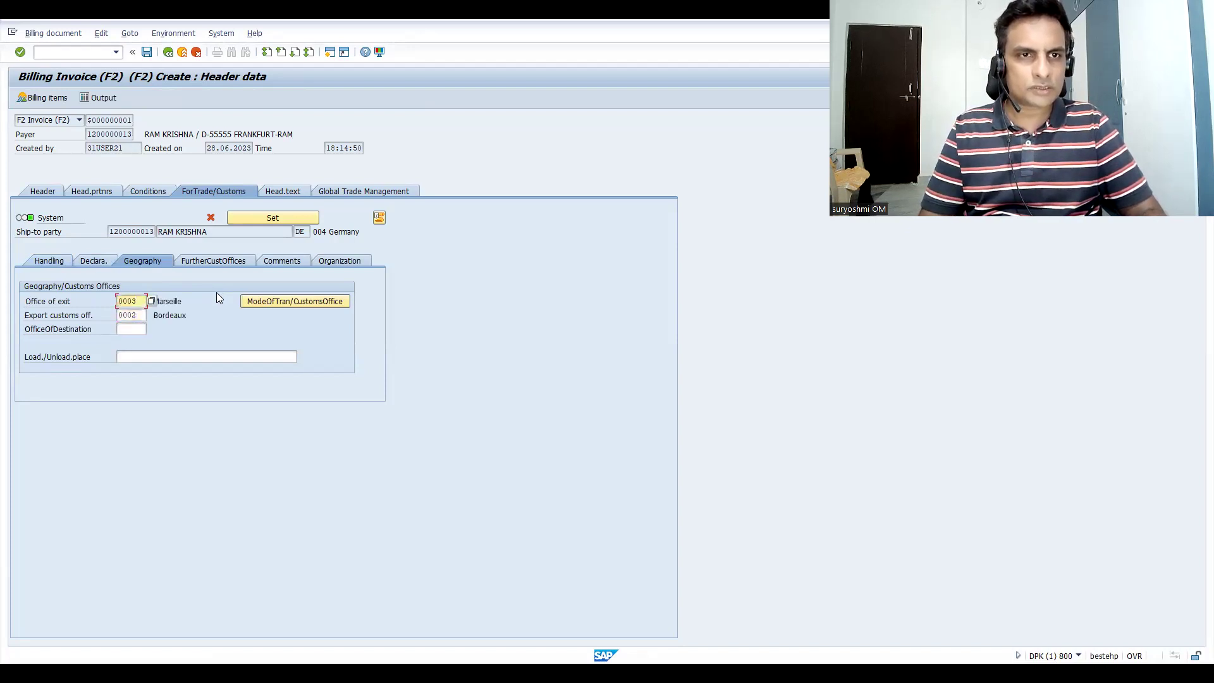
left_click(258, 220)
key("F3")
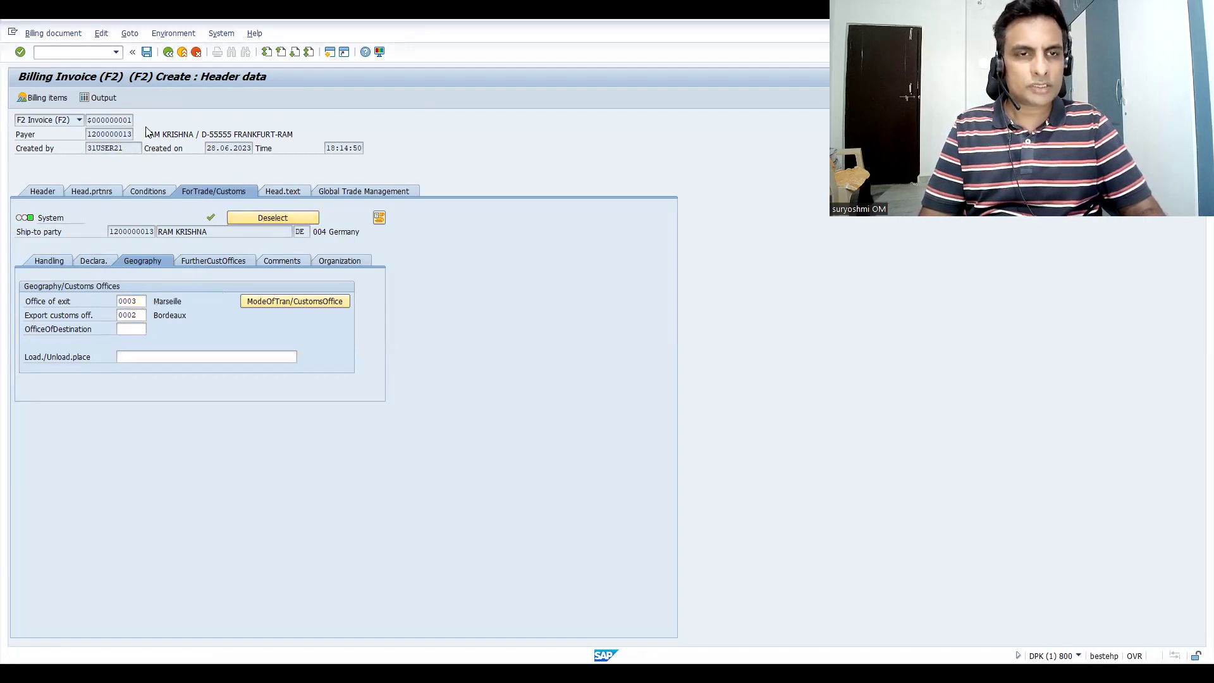
- In the foreign trade data of invoice item 10, set the commodity code to 22030010
double_click(202, 189)
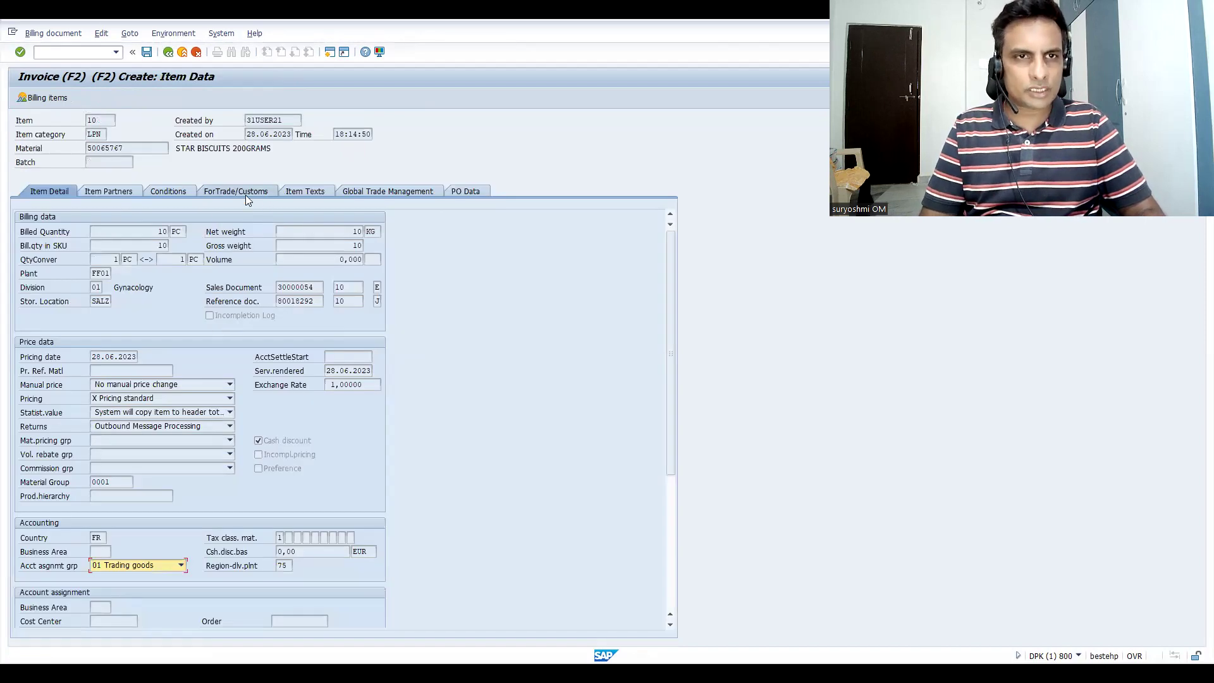
left_click(245, 194)
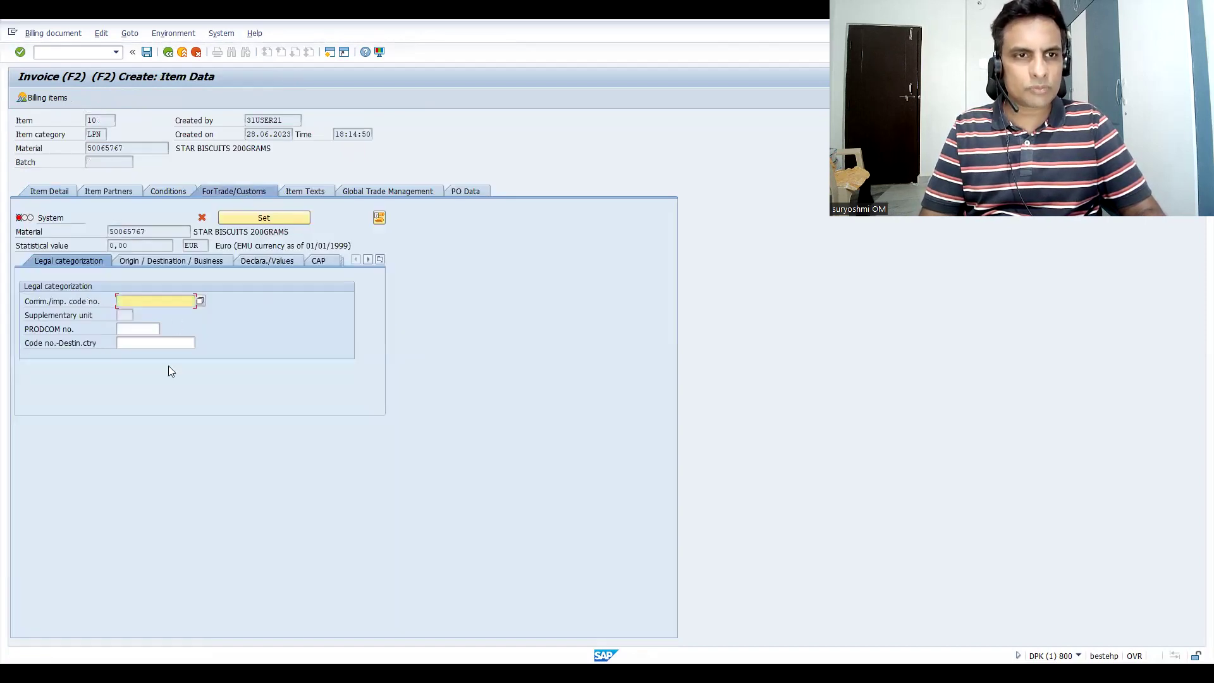
type("2")
left_click(167, 313)
key("Return")
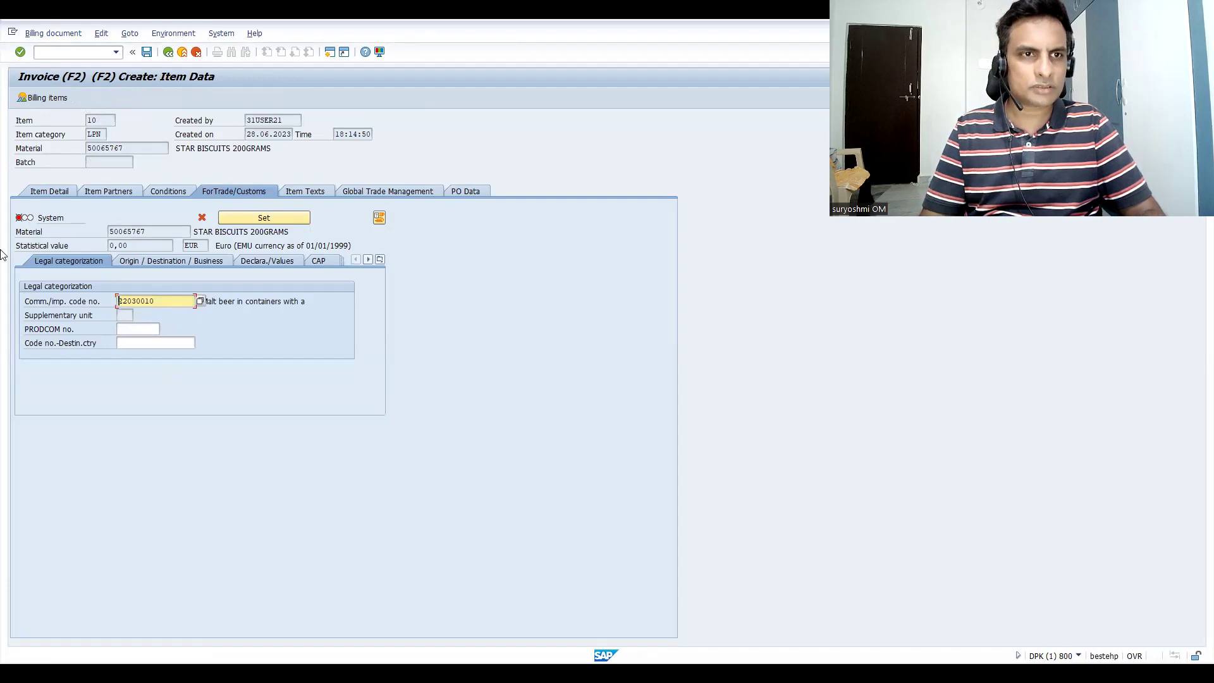
- Complete the item's foreign trade data with country of origin DE, export procedure 10000 and business transaction type 10, and save the invoice
left_click(161, 261)
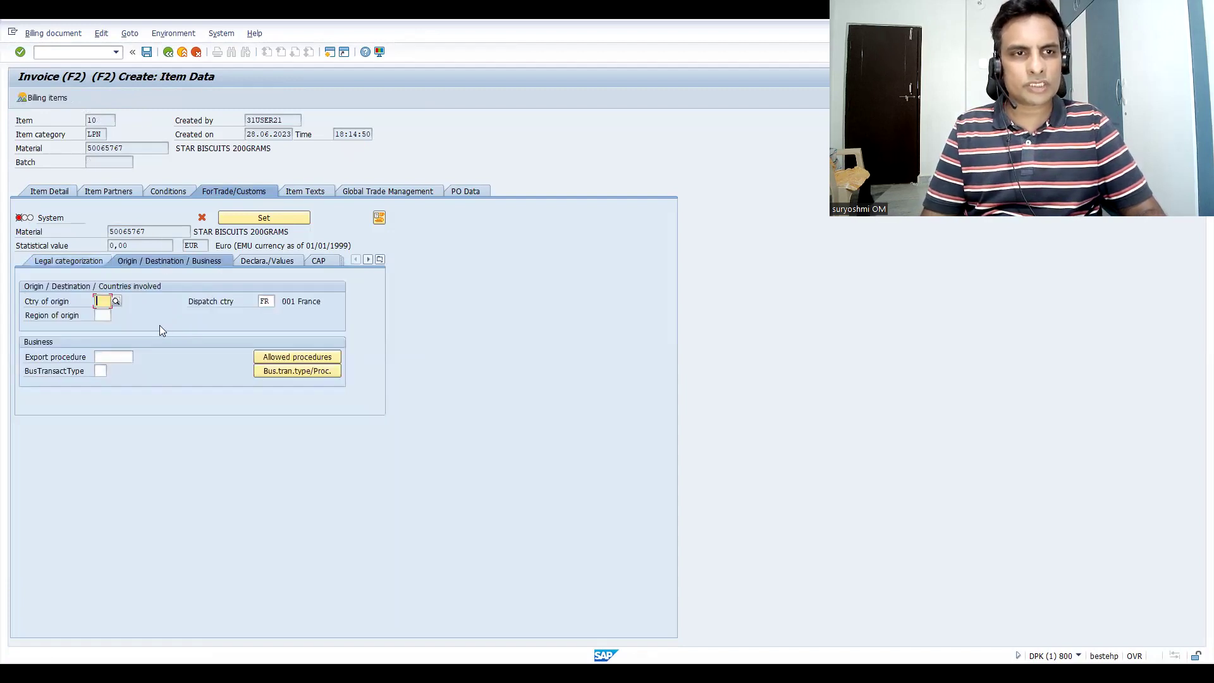
type("DE")
key("Return")
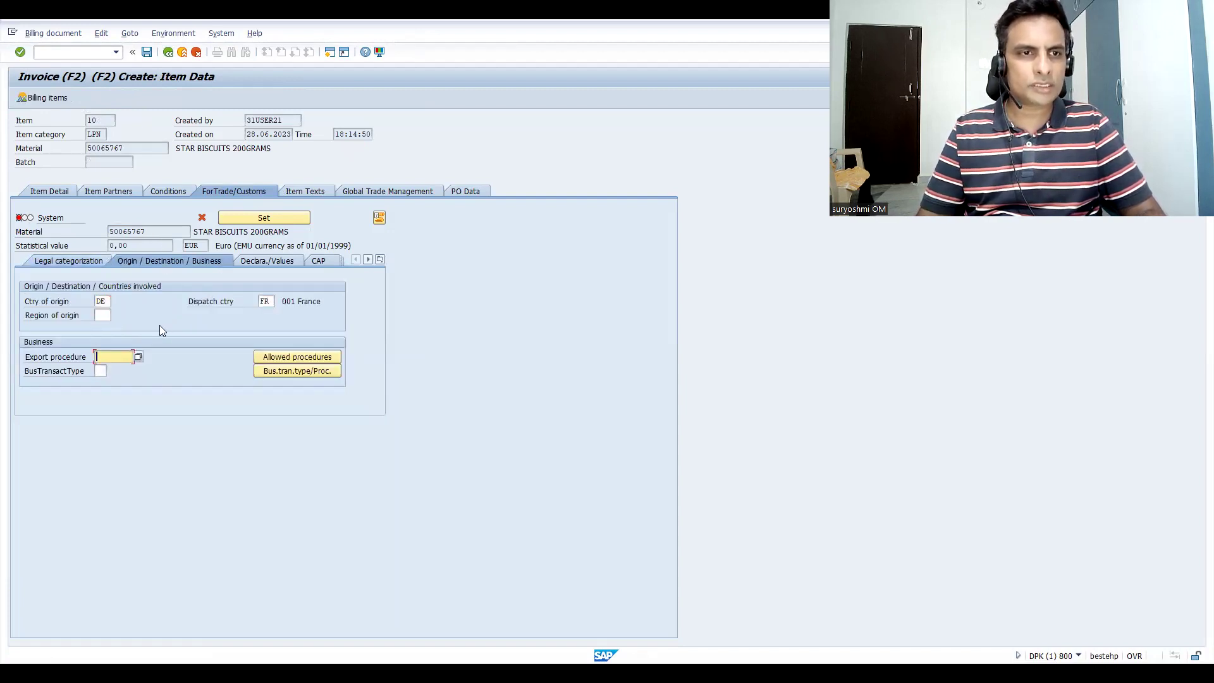
type("10000")
key("Tab")
type("10")
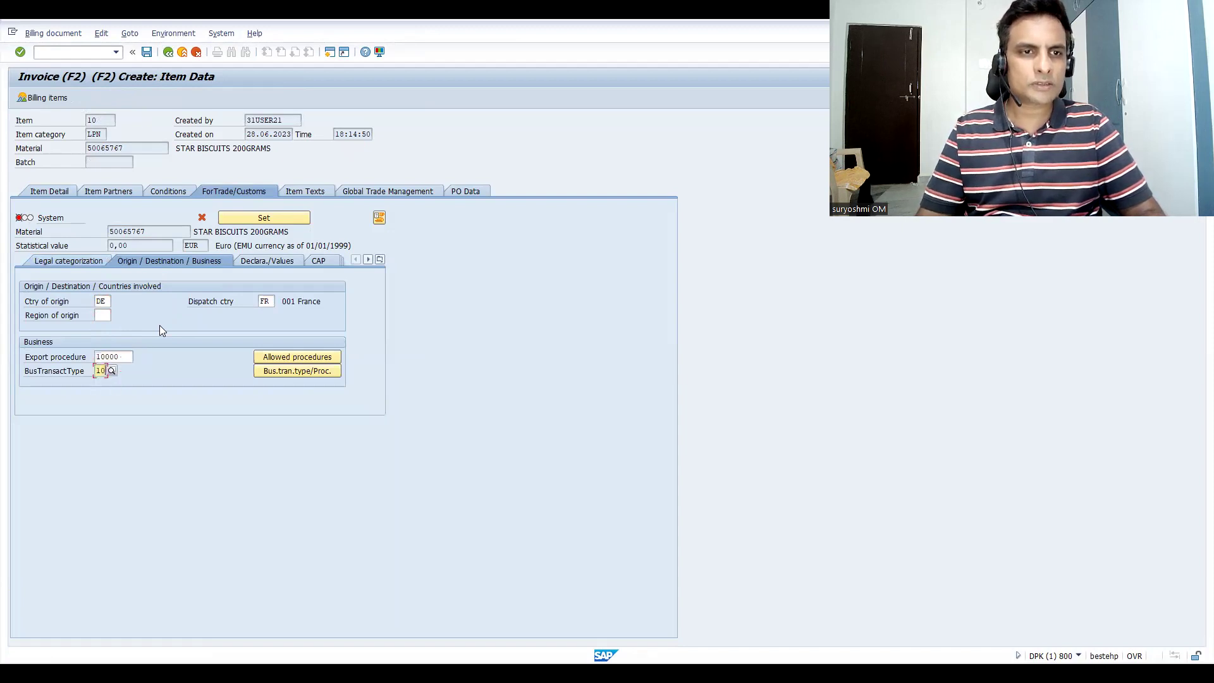
key("Return")
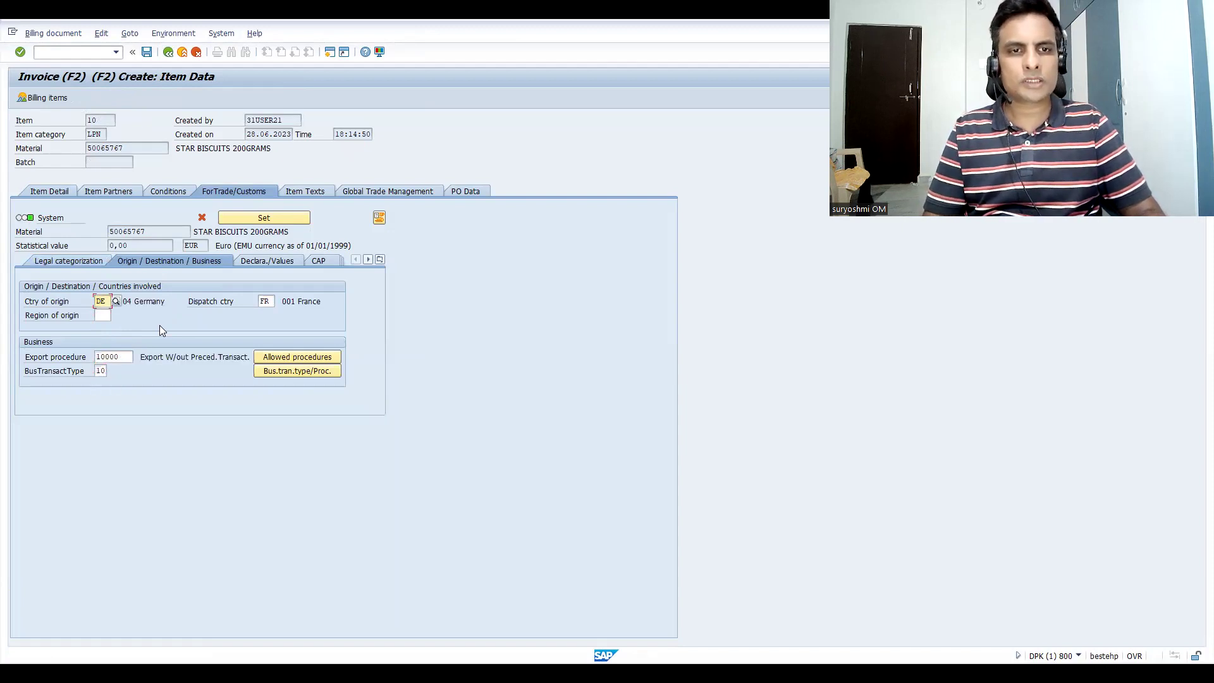
left_click(239, 216)
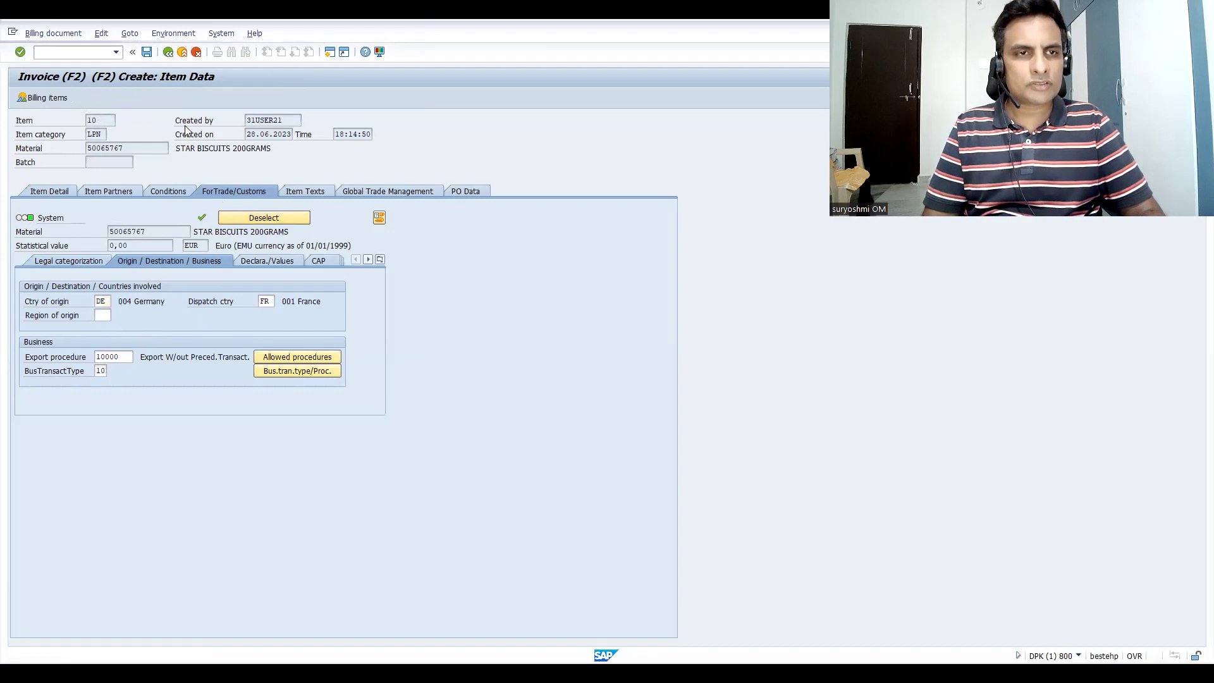
key("ctrl+s")
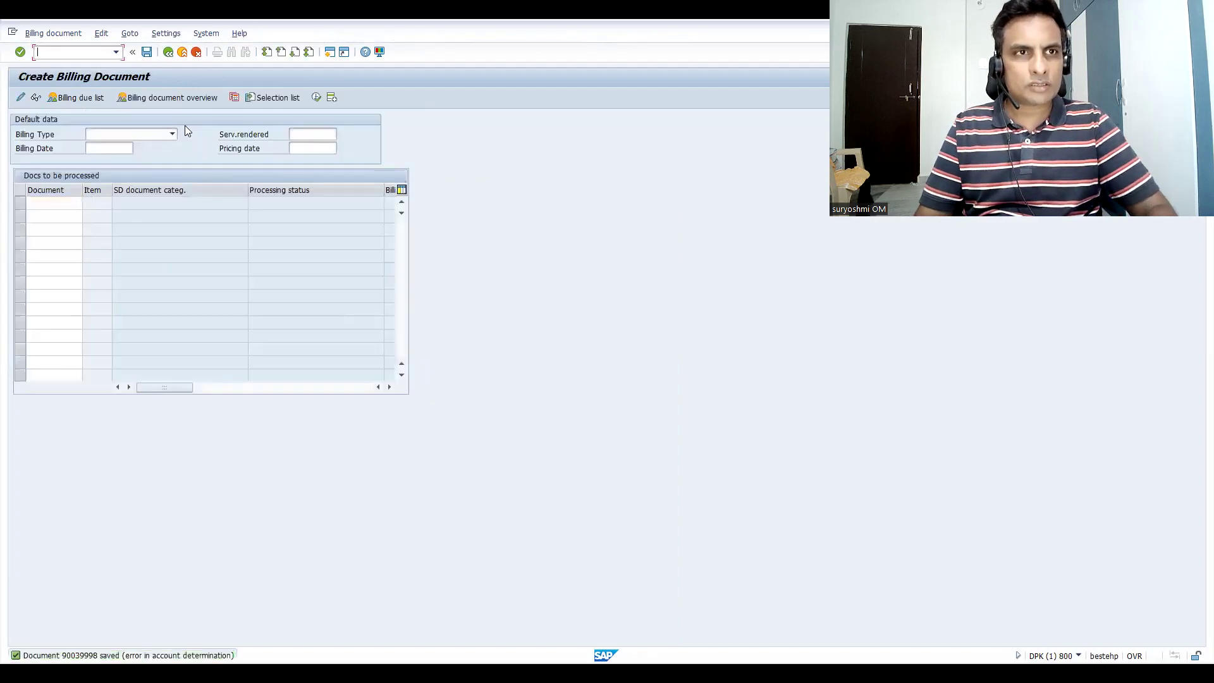
- Open the saved invoice in transaction VF02 and examine the details of item 10
type("vf02")
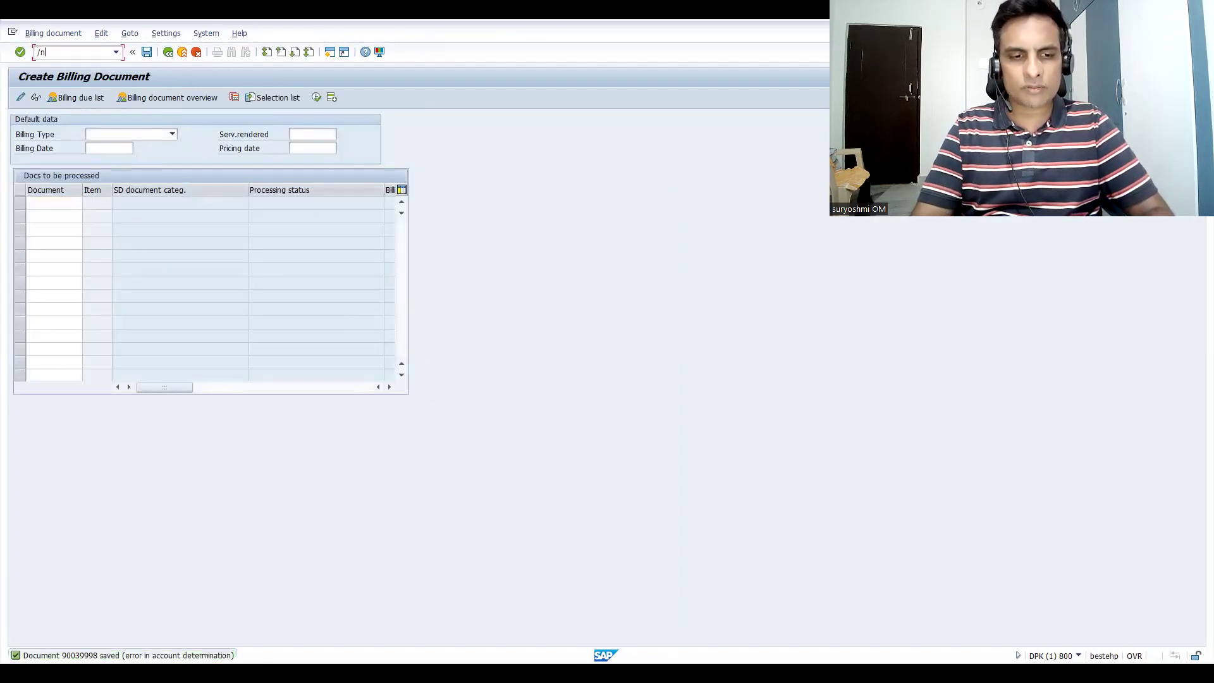
key("Return")
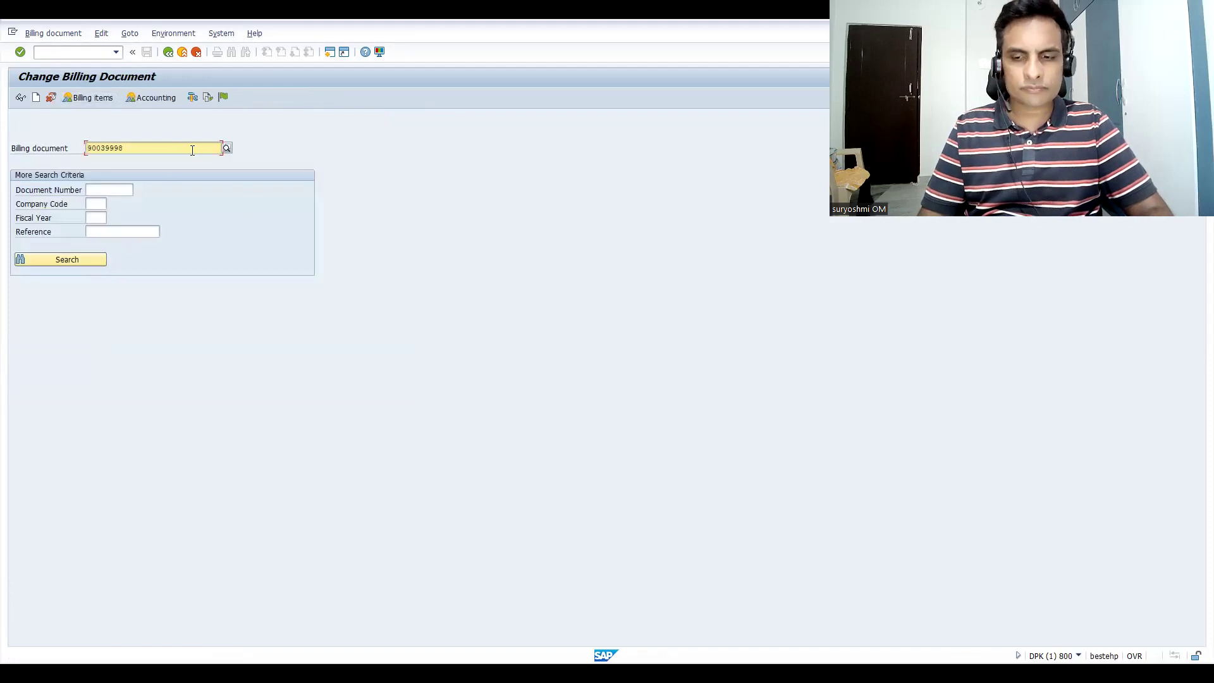
key("Return")
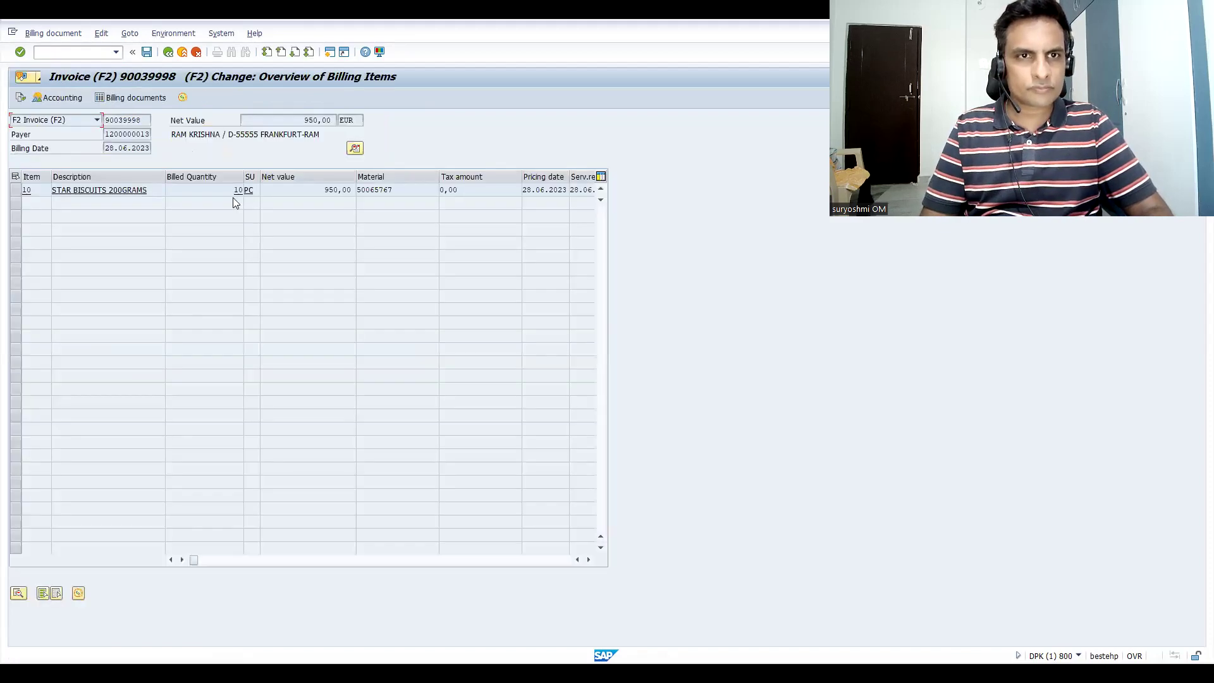
double_click(218, 191)
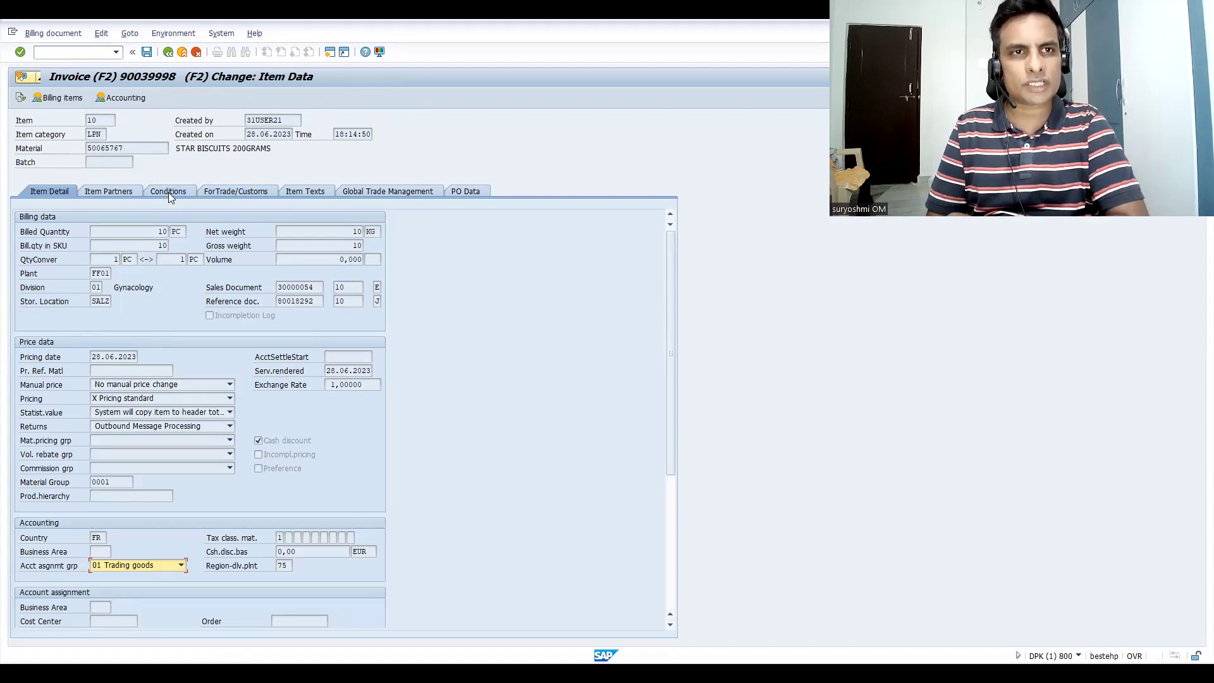
- Start transaction VOFA and open the details of billing type F2
key("ctrl+slash")
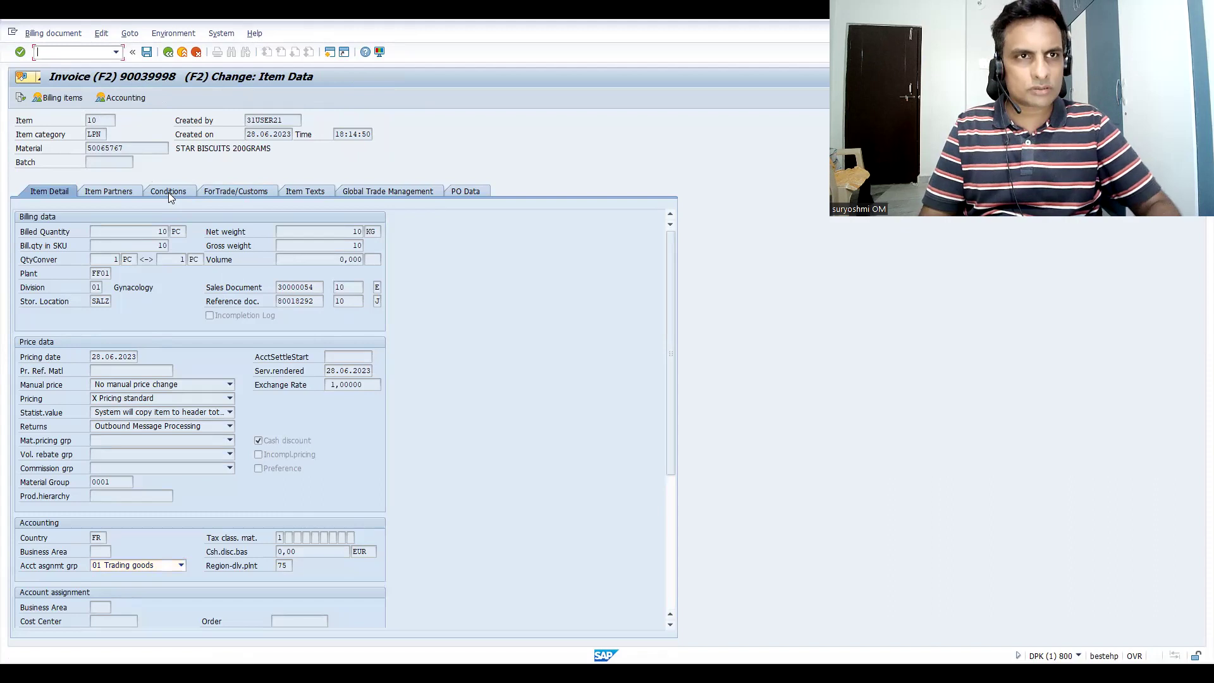
type("/nvofa")
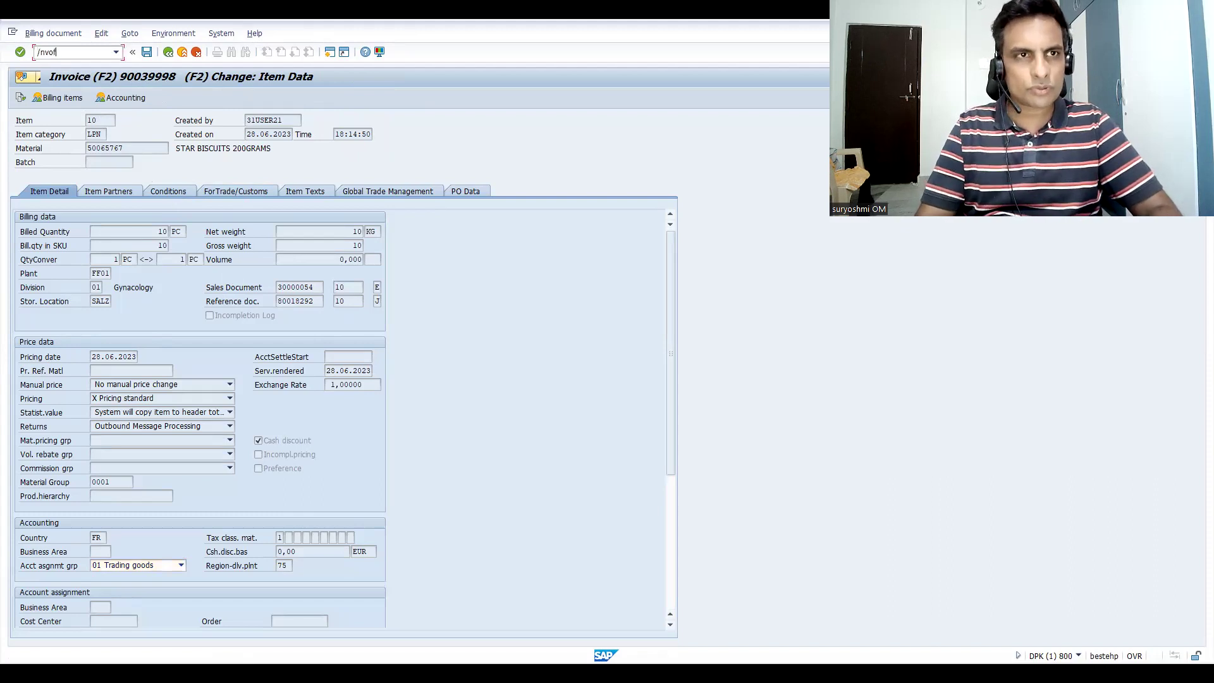
key("Return")
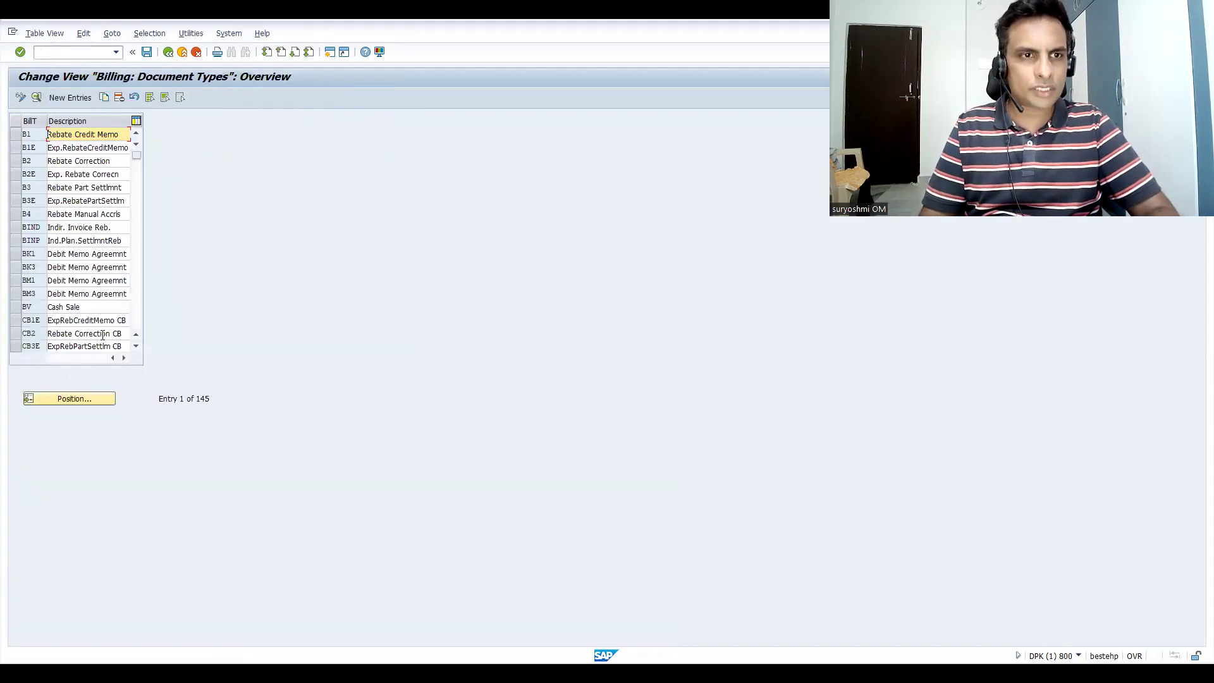
left_click(70, 399)
type("f2")
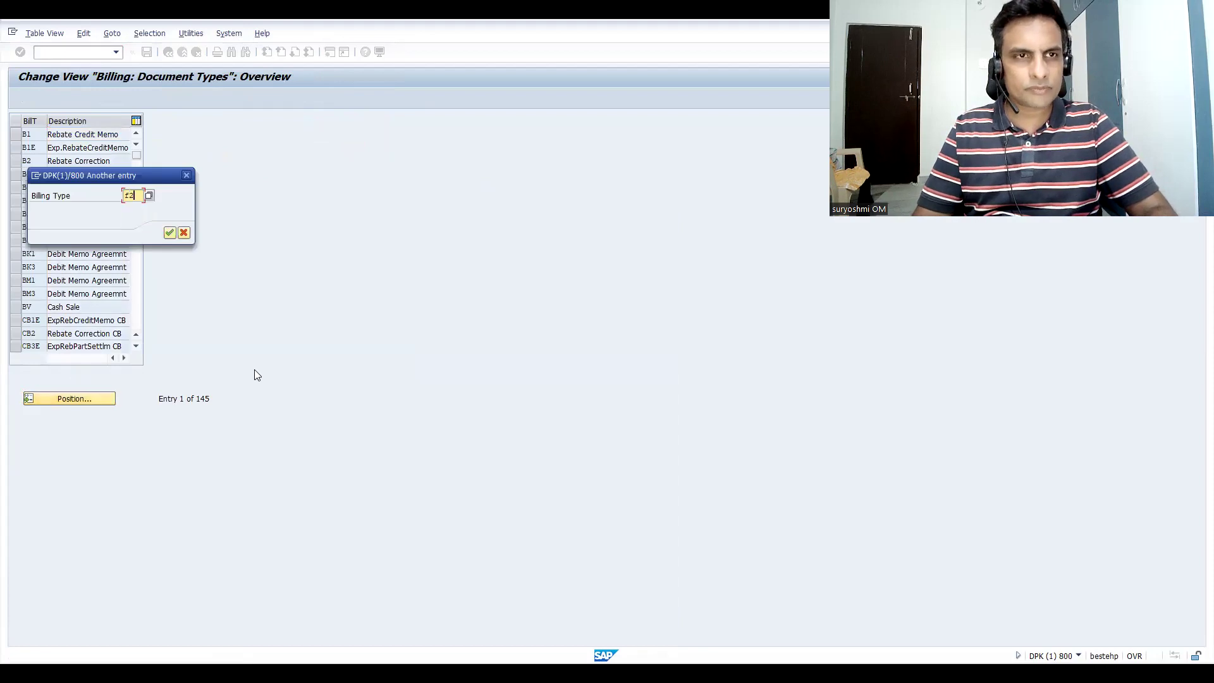
key("Return")
double_click(26, 133)
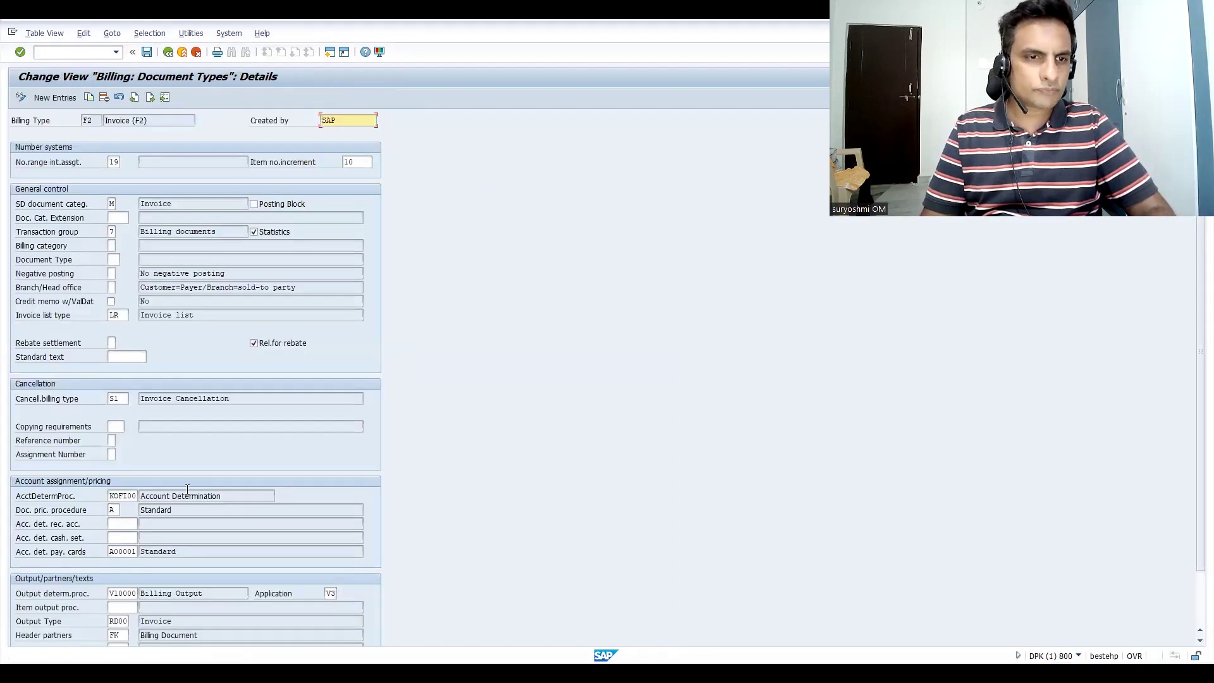
- Change the account determination procedure of billing type F2 to UNFI00
double_click(123, 496)
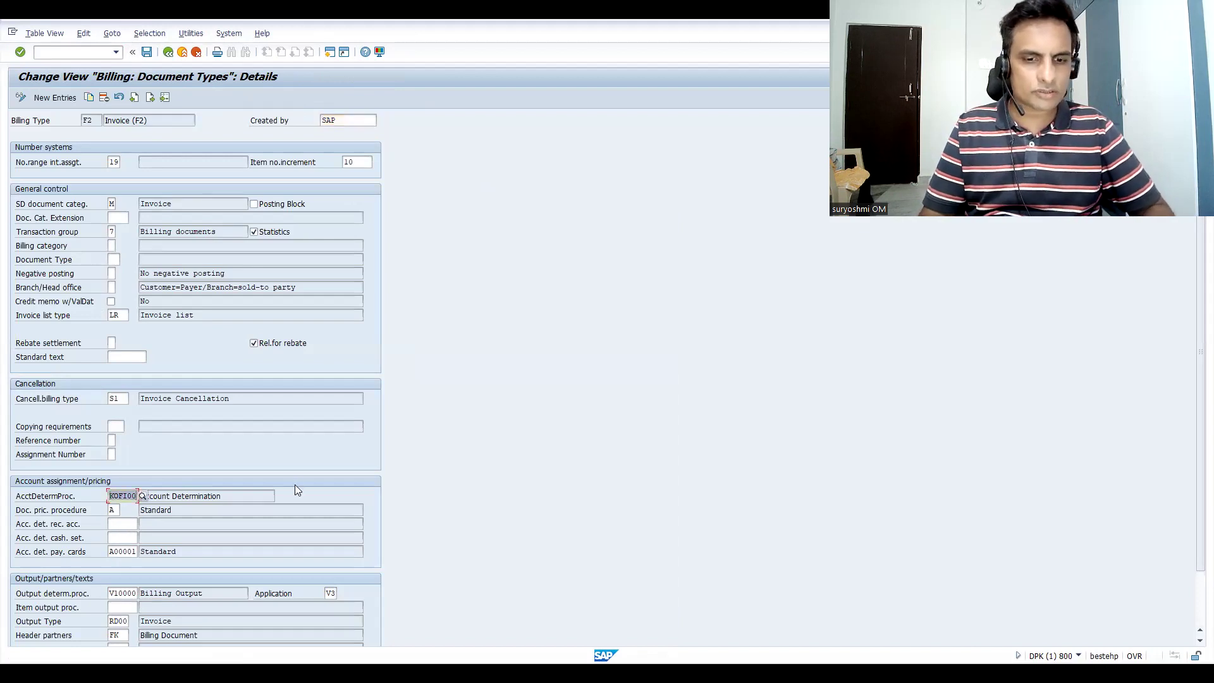
key("F4")
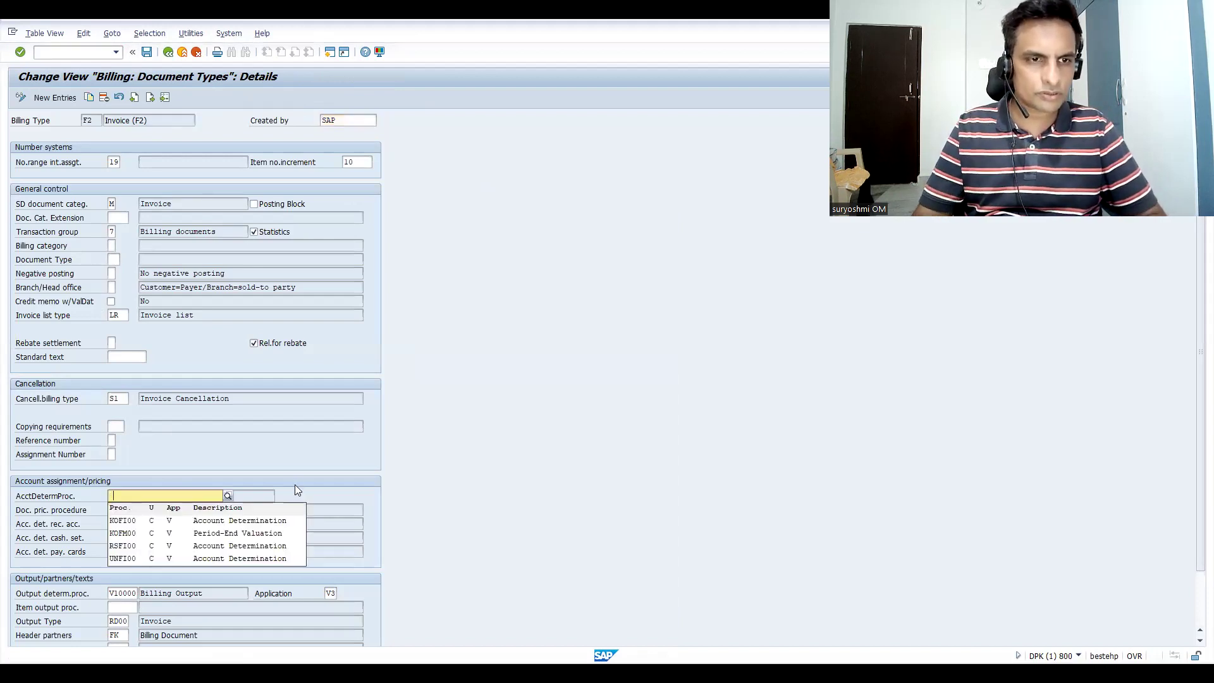
key("Escape")
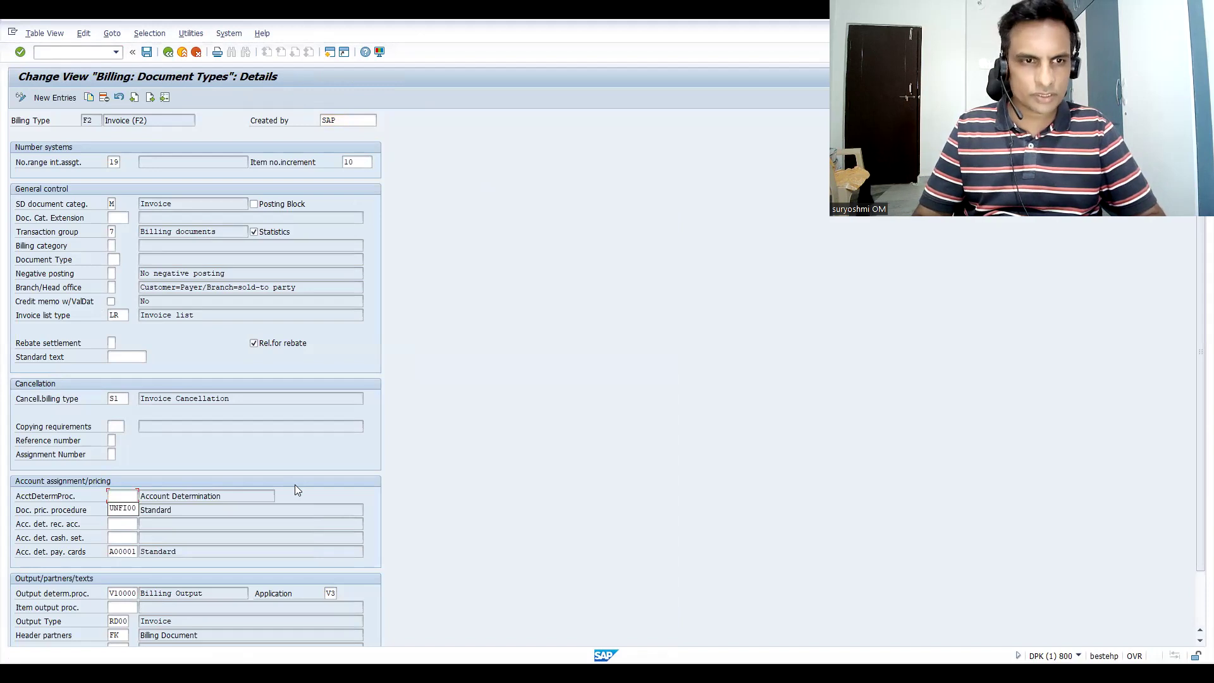
key("Return")
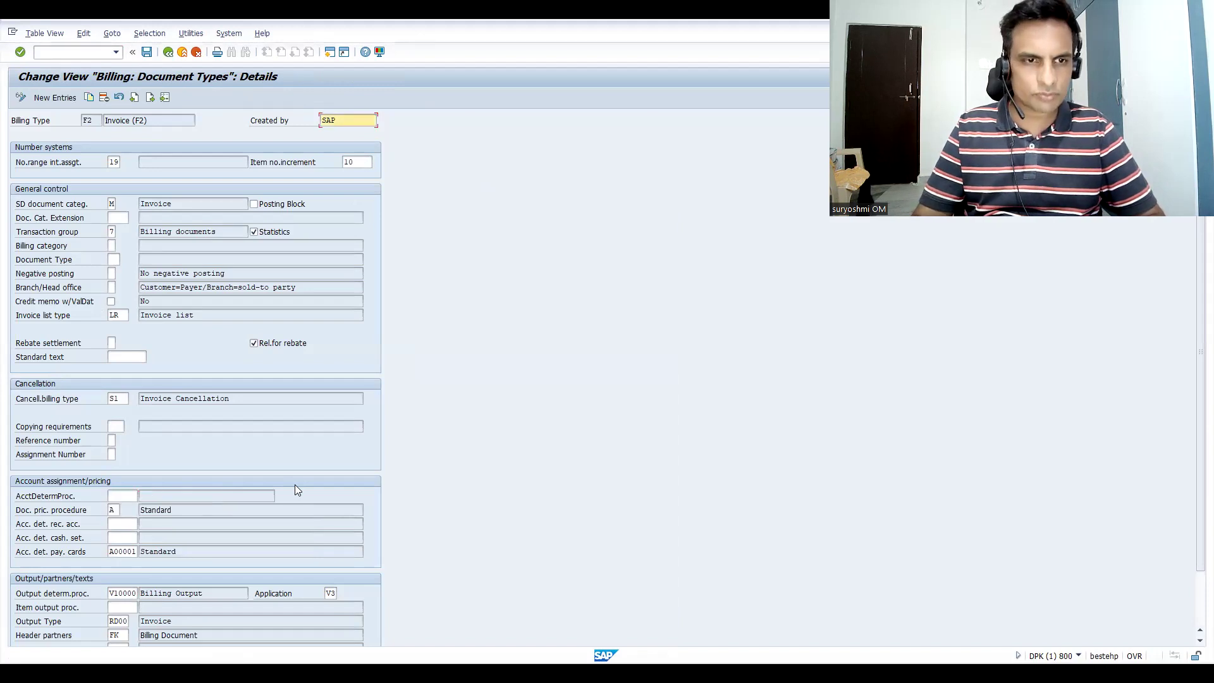
left_click(128, 494)
type("UNF100")
key("Return")
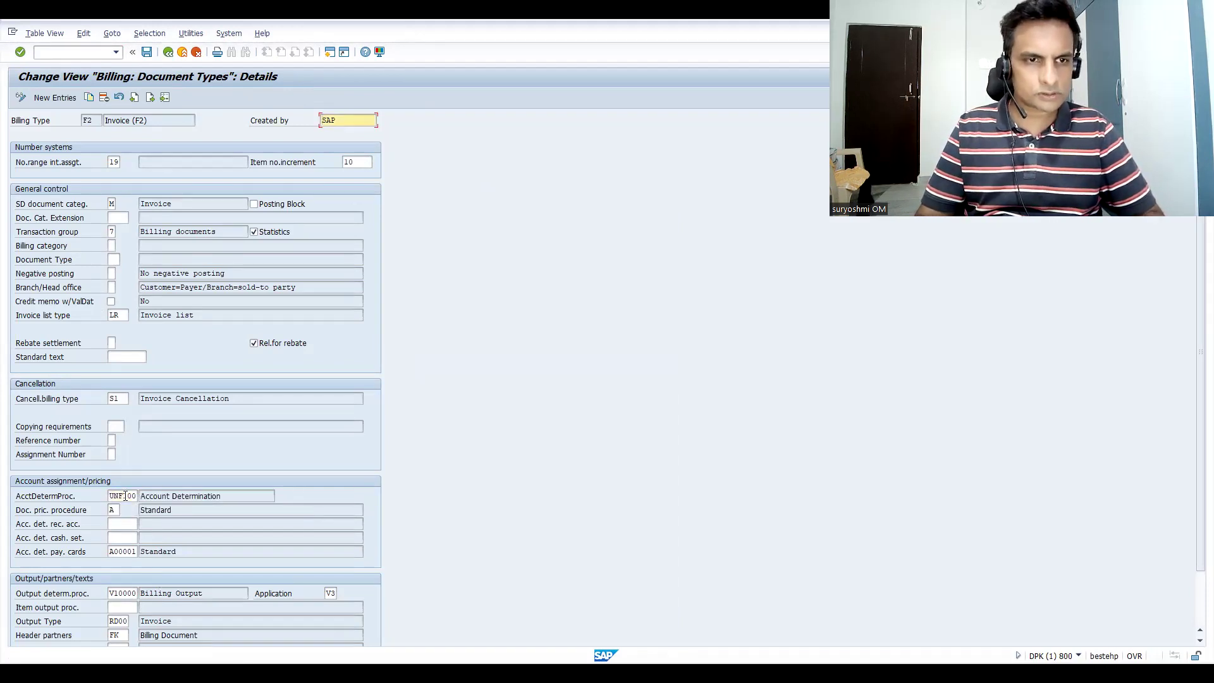
- Save the change to billing type F2 under the proposed customizing request
key("ctrl+s")
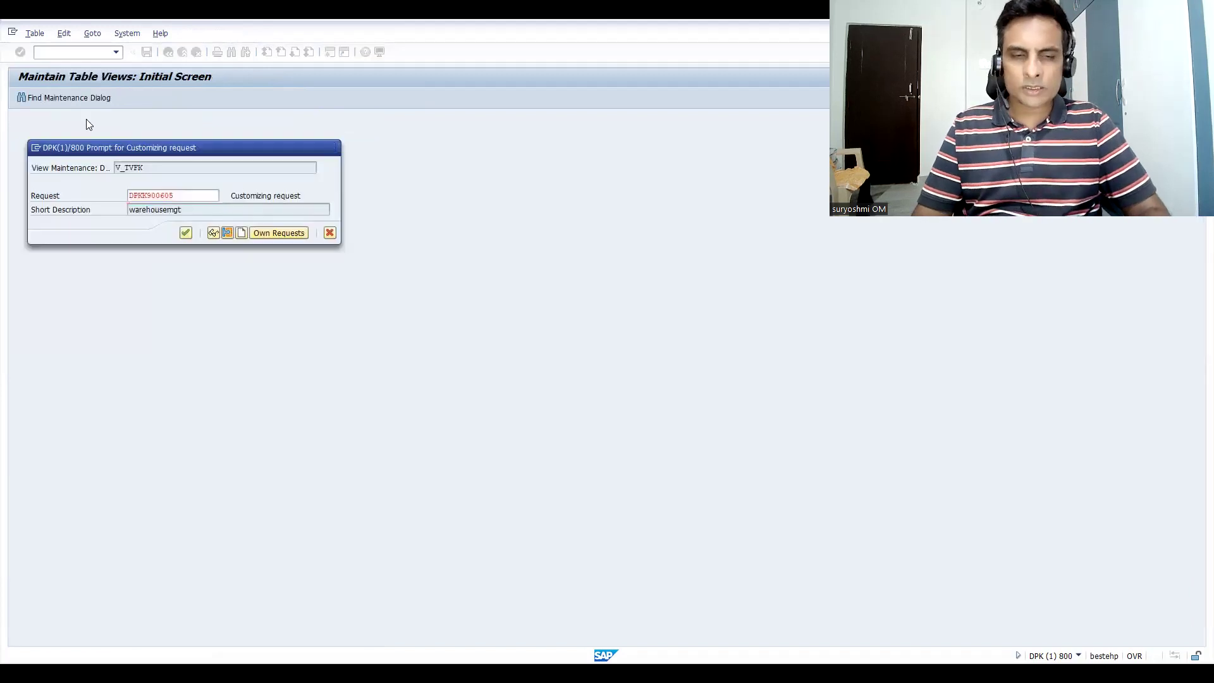
key("Return")
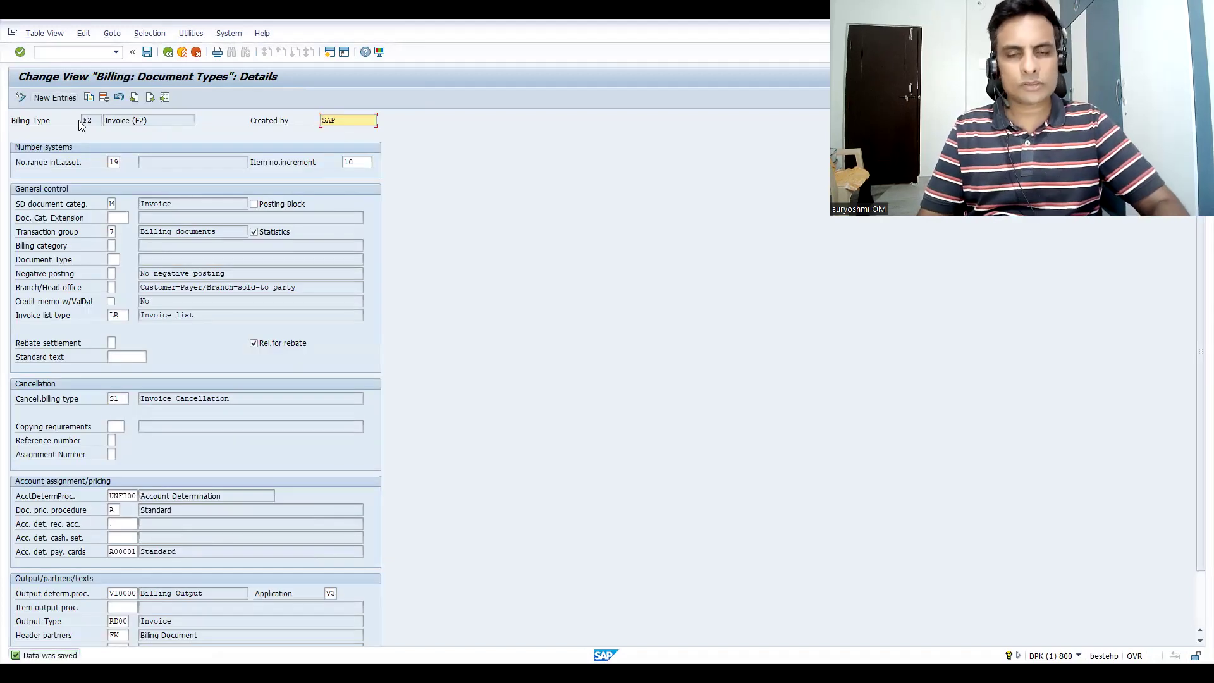
- Call up the saved invoice for changing and release it to accounting
left_click(75, 52)
type("/nvf01")
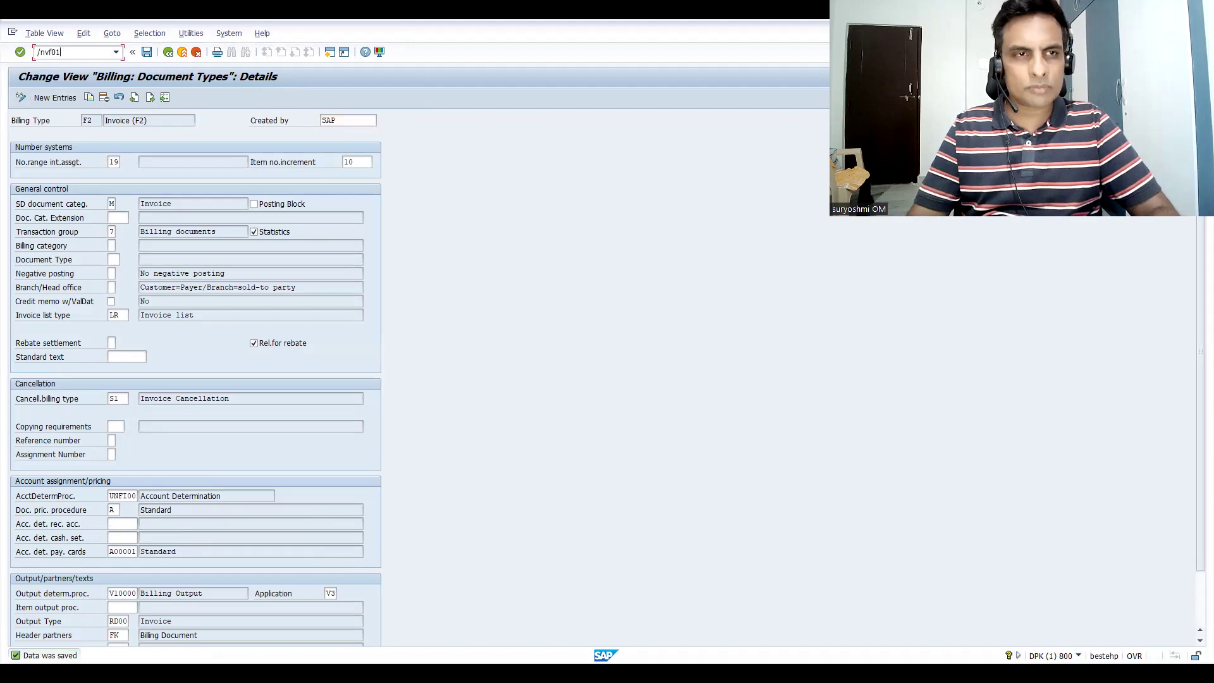
key("Return")
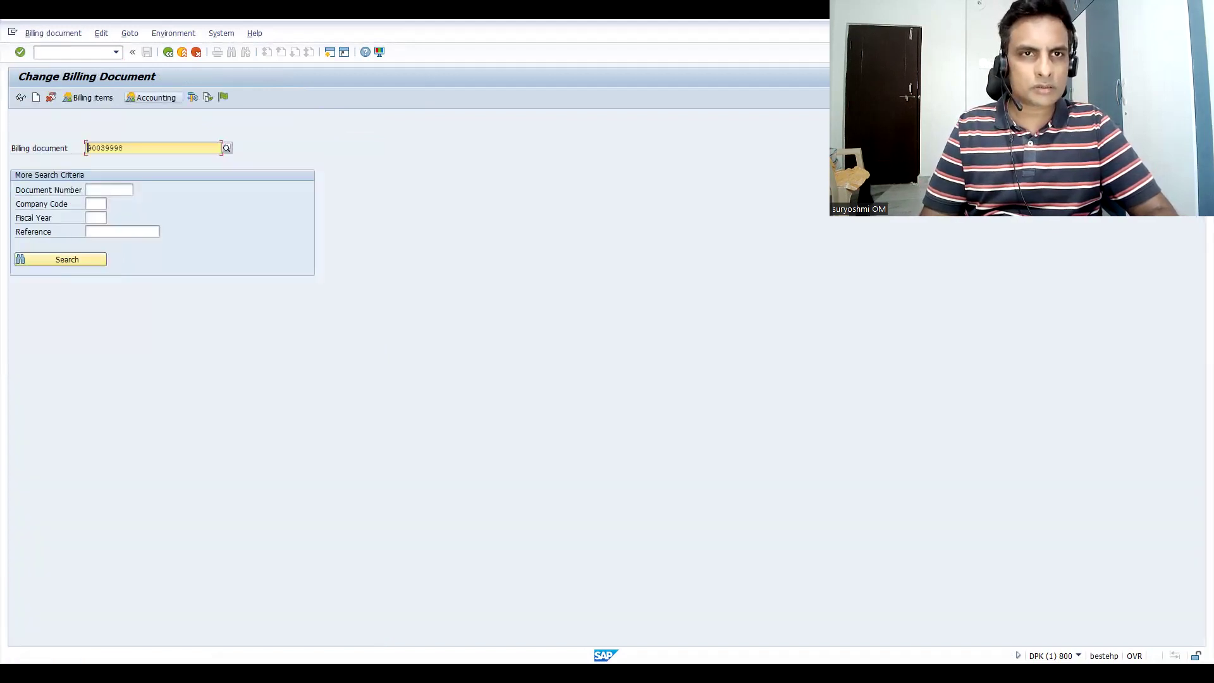
left_click(222, 98)
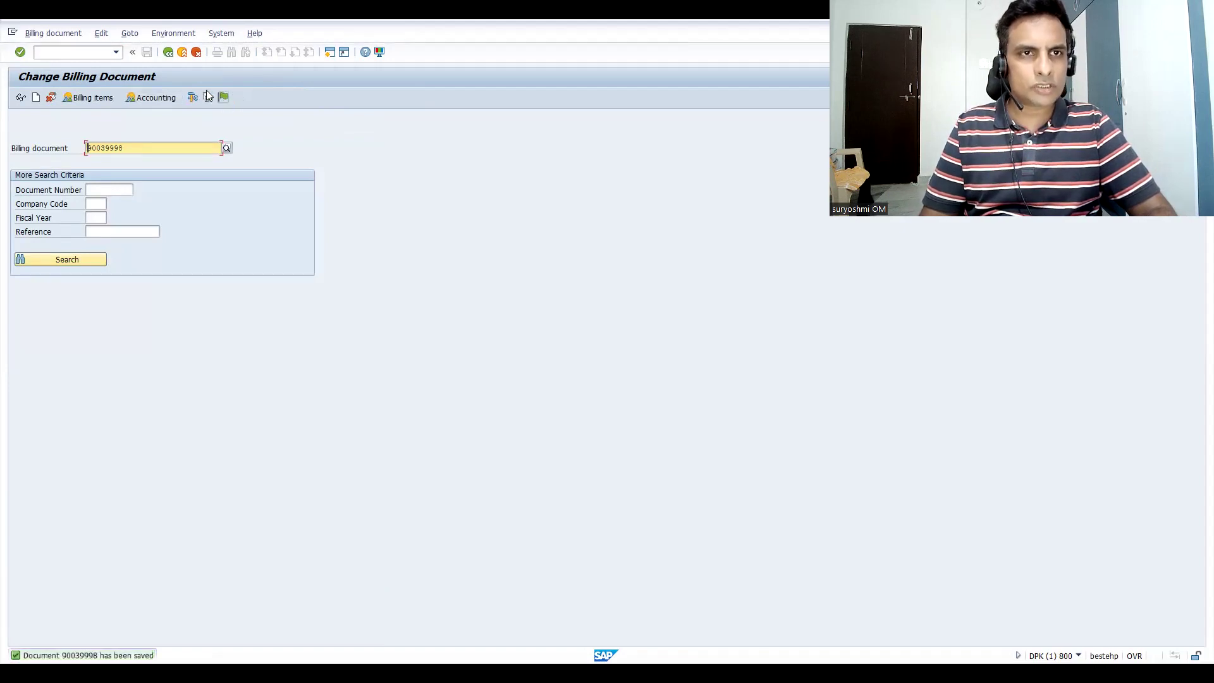
- Display the accounting document belonging to the released invoice and review its posting lines
left_click(154, 99)
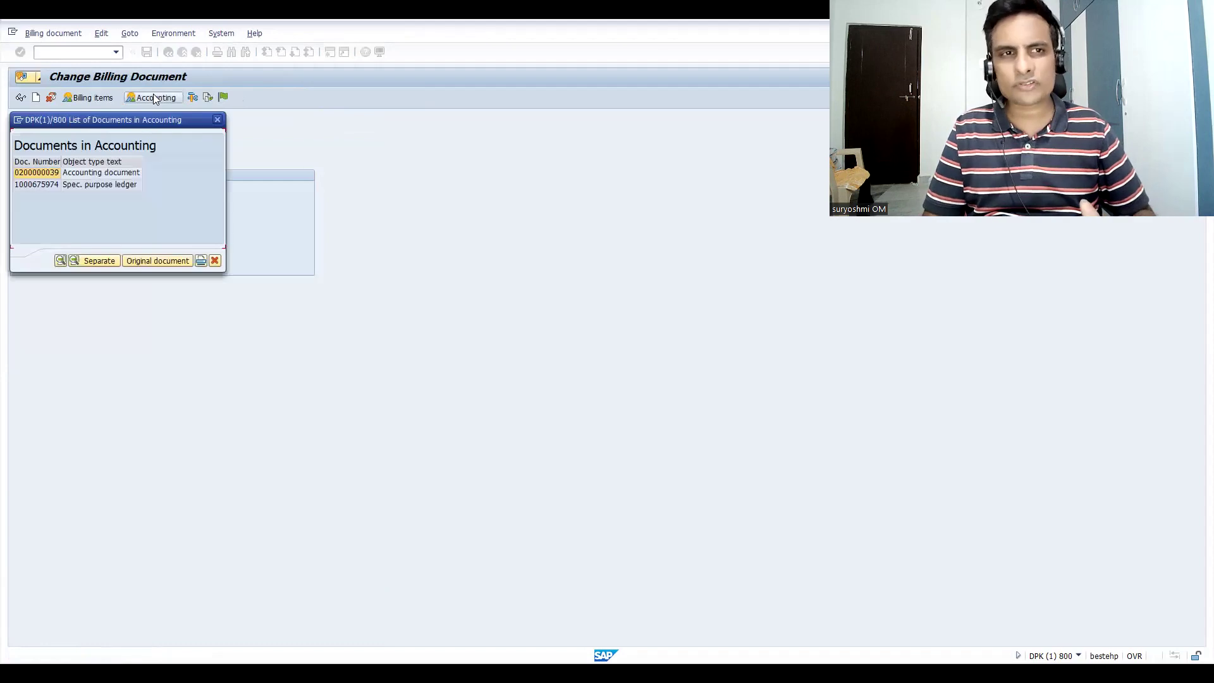
left_click(74, 176)
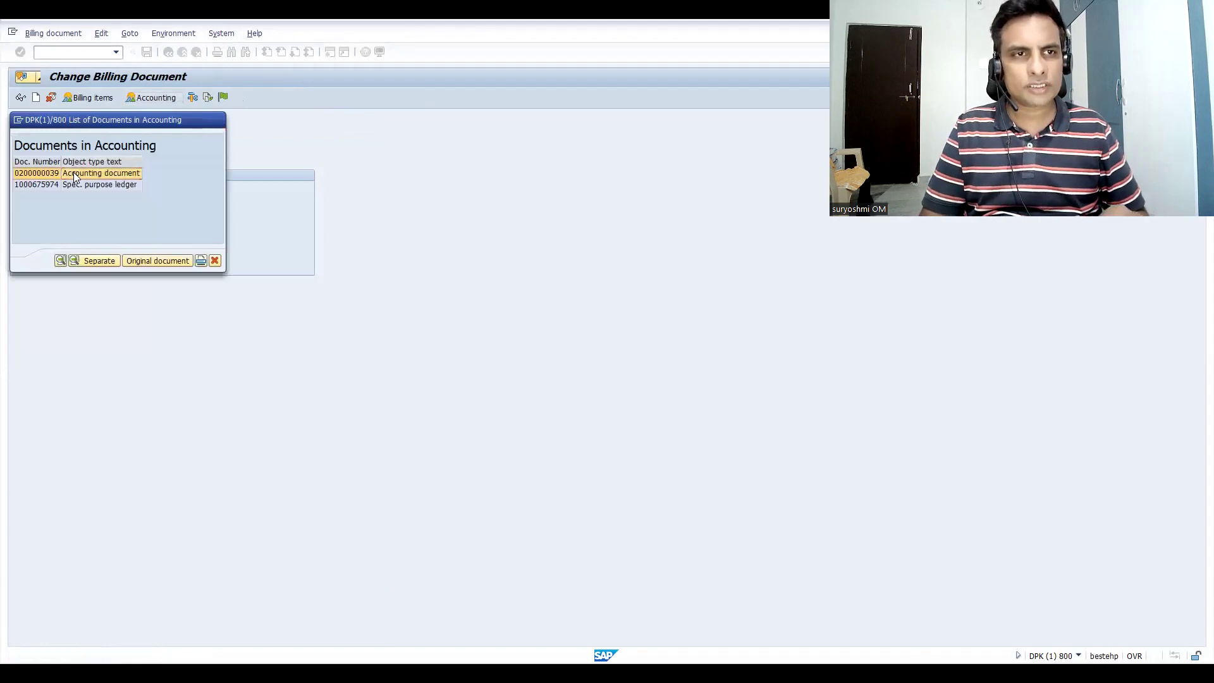
double_click(74, 175)
- Start transaction VA33 and display the scheduling agreement's document flow
type("/")
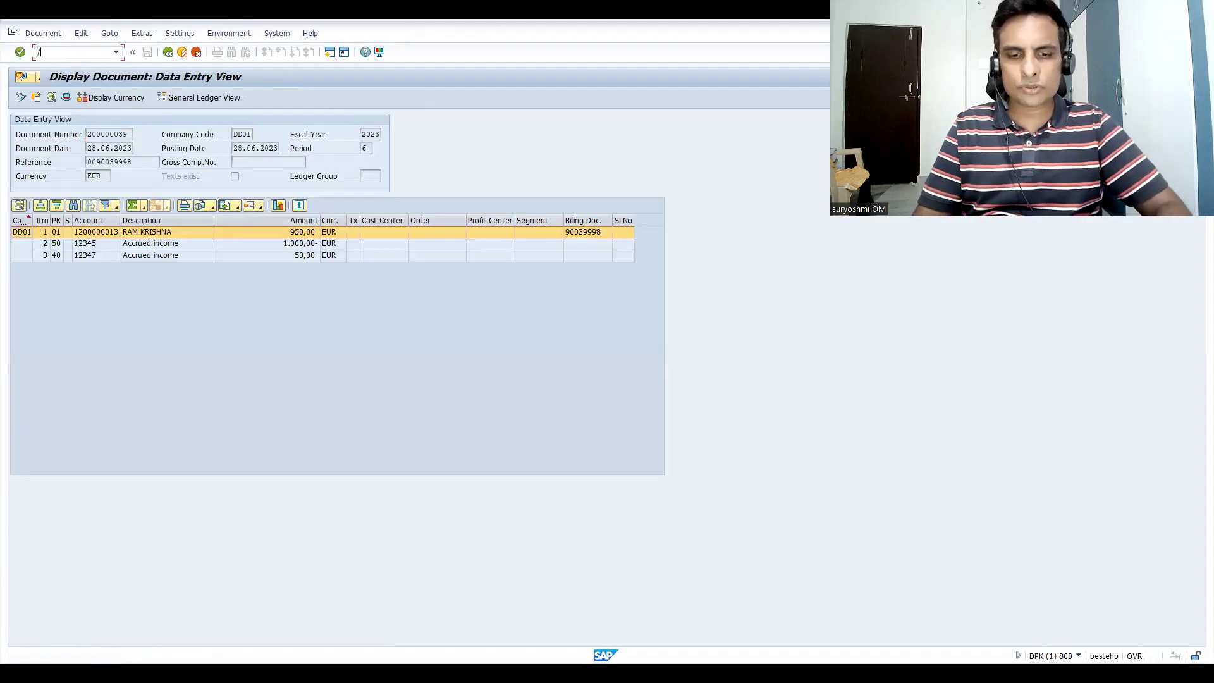
type("nva33")
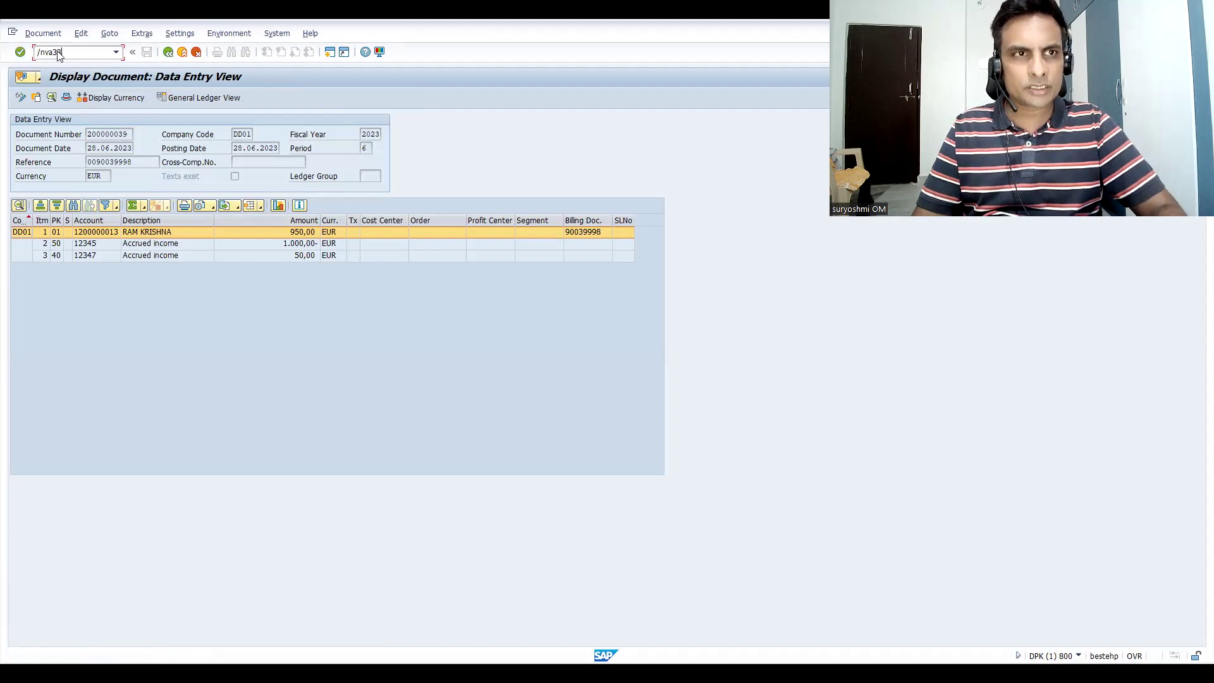
key("Return")
left_click(327, 97)
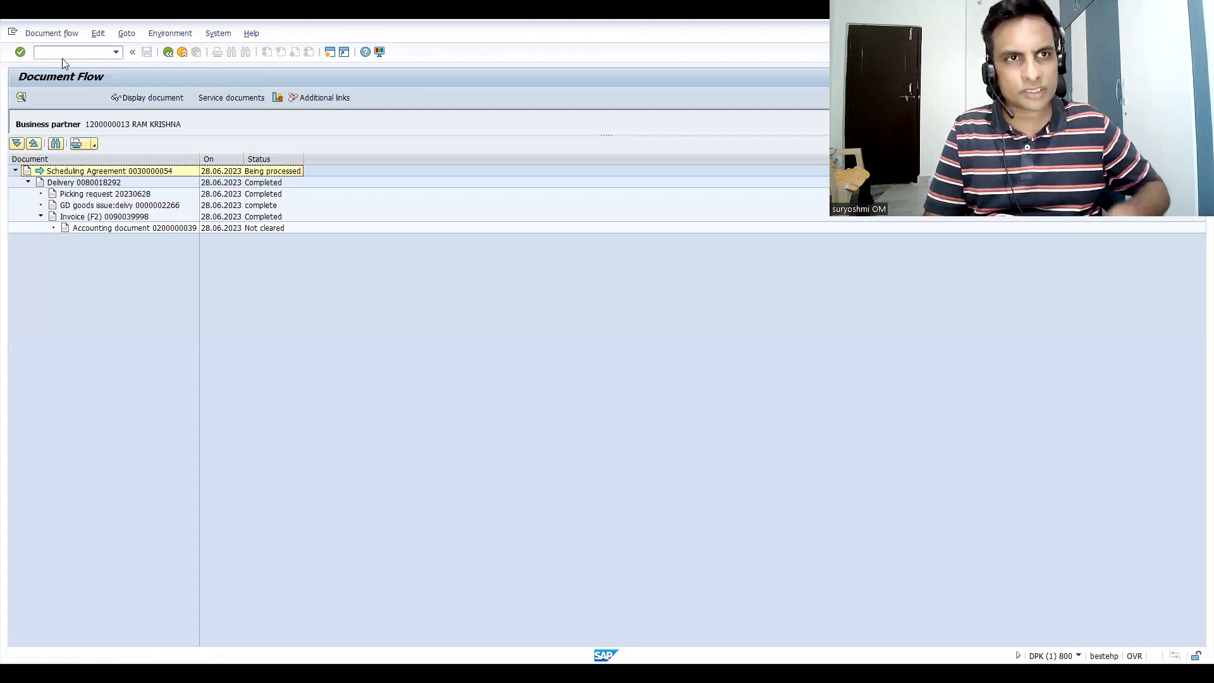
- Start an outbound delivery in transaction VL01N for the same scheduling agreement with shipping point FF01
left_click(63, 52)
type("/nvl01n")
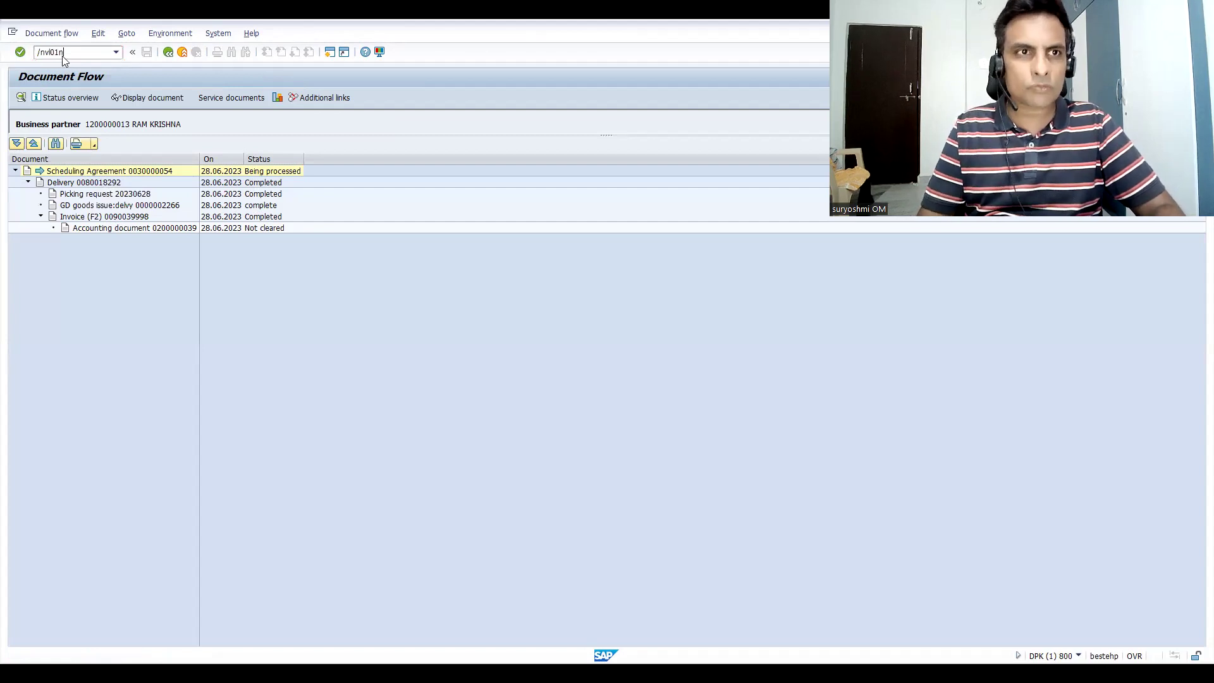
key("Return")
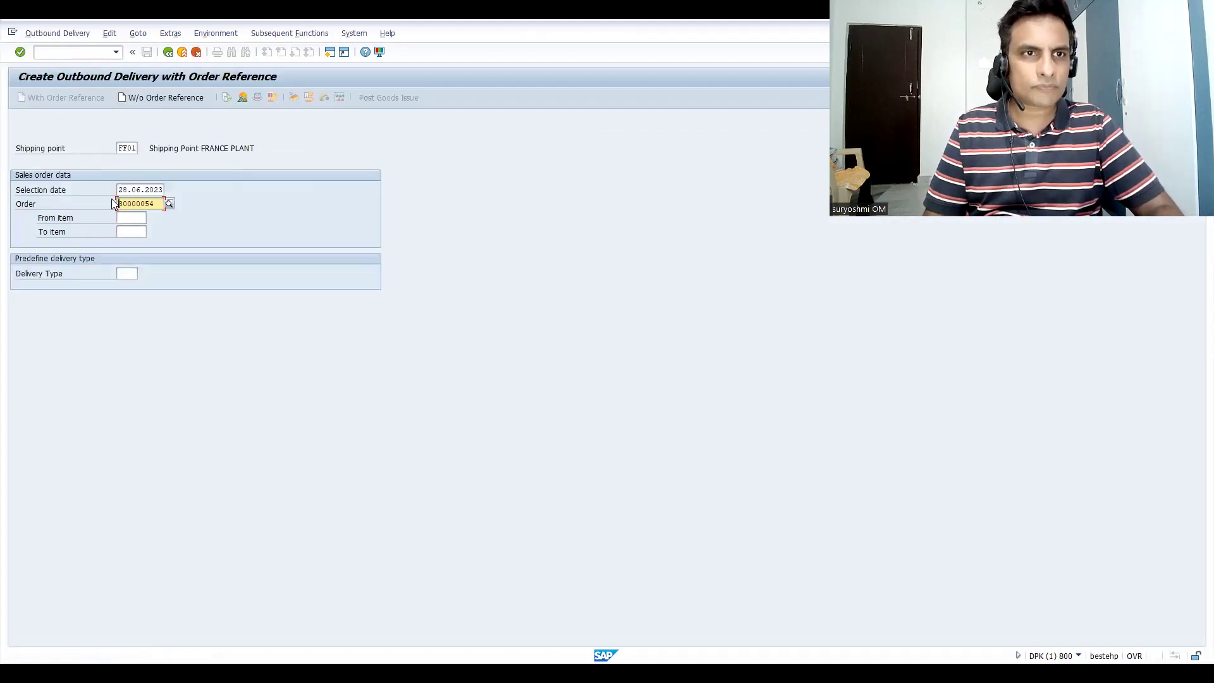
key("Return")
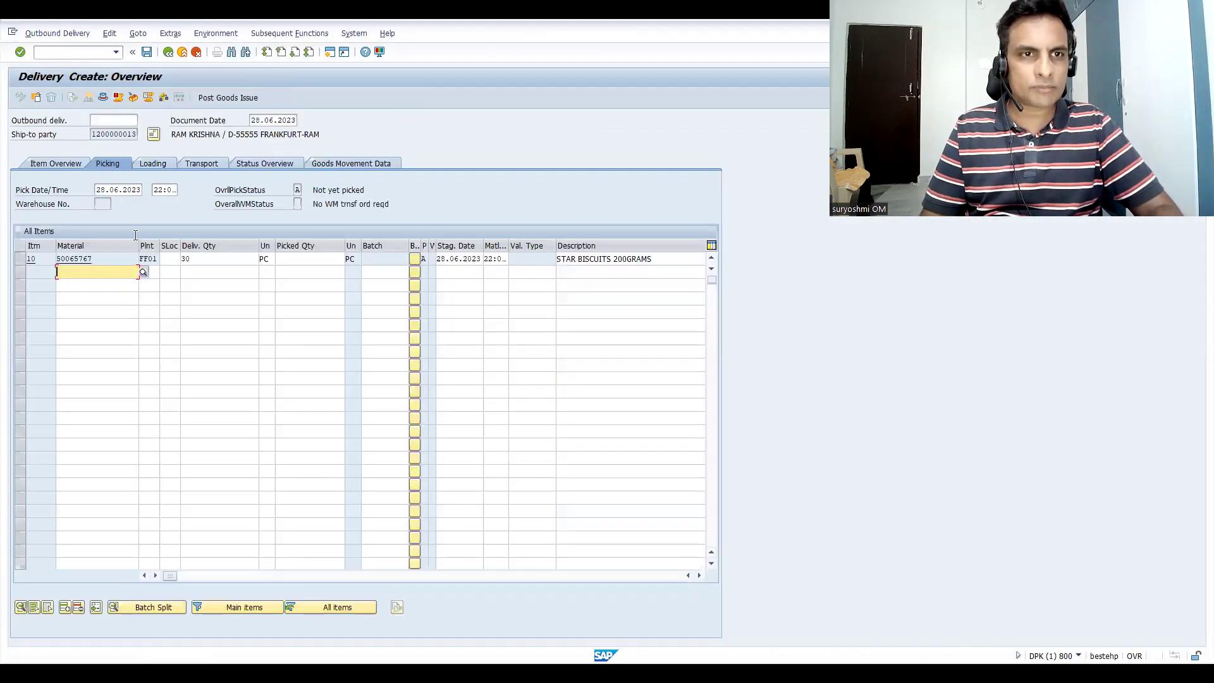
- Set storage location SALZ, delivery quantity 20 and picked quantity 20 for item 10, and post the goods issue
left_click(168, 260)
type("S")
left_click(170, 272)
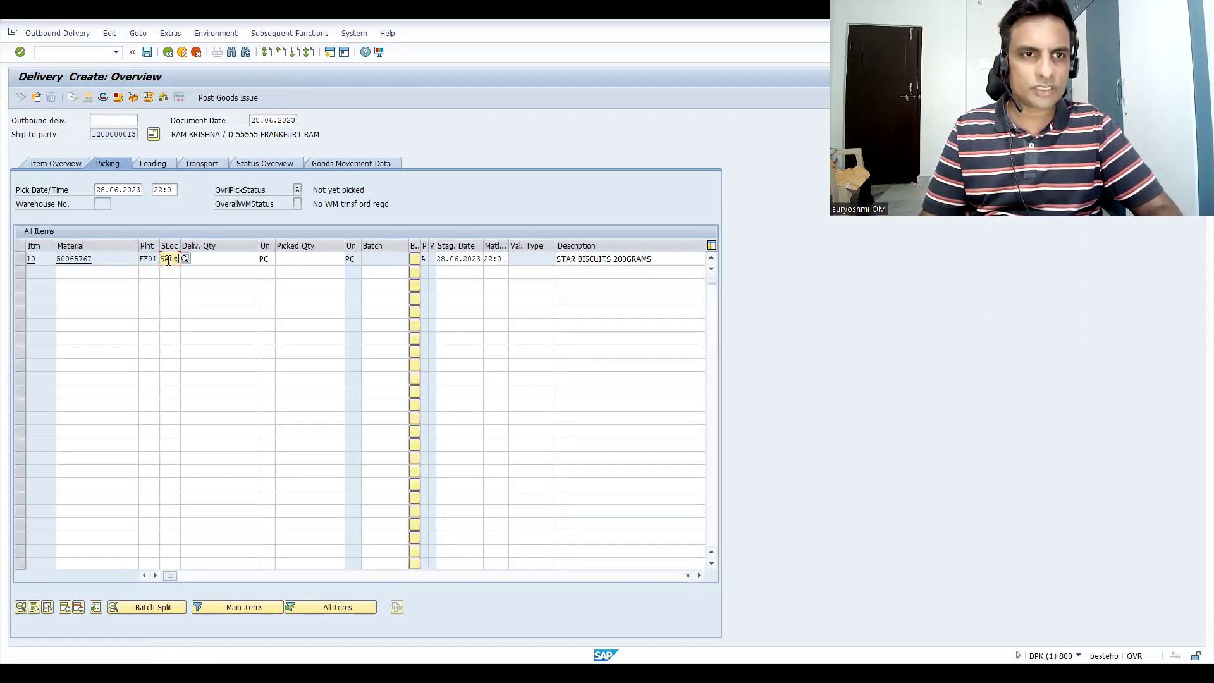
left_click(208, 259)
key("BackSpace")
key("BackSpace")
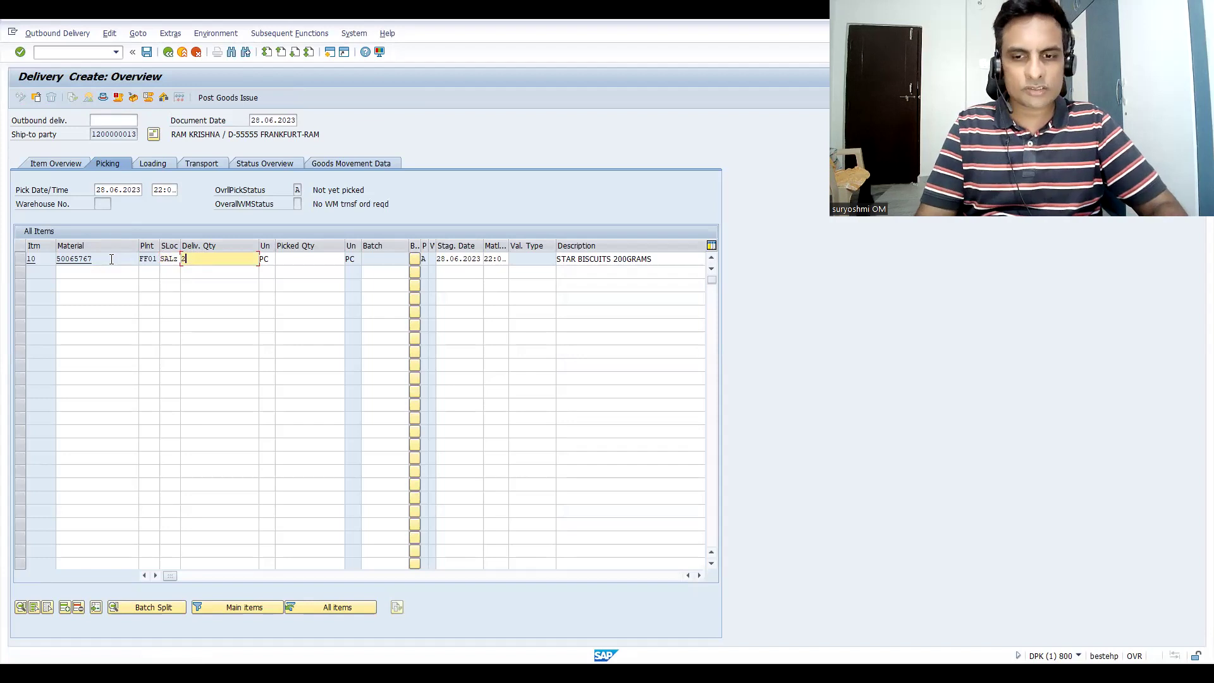
type("20")
key("Tab")
key("Tab")
type("20")
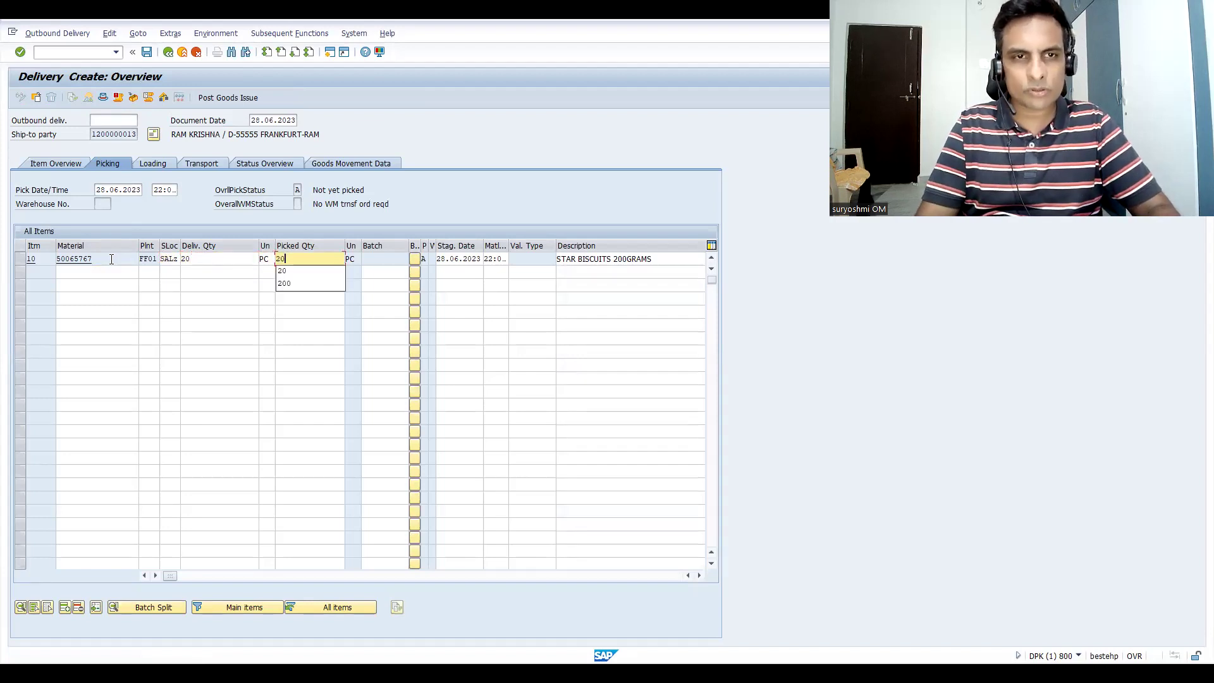
key("Return")
left_click(223, 96)
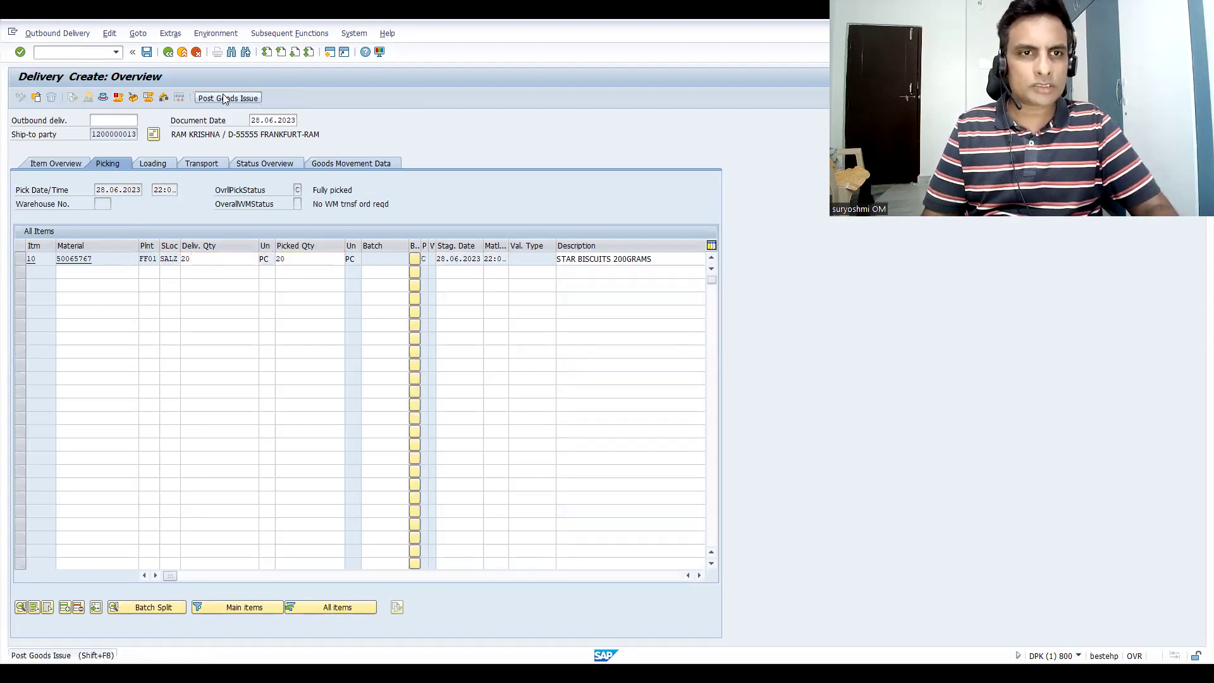
- Create the F2 invoice for the new delivery in transaction VF01 and save it
left_click(69, 53)
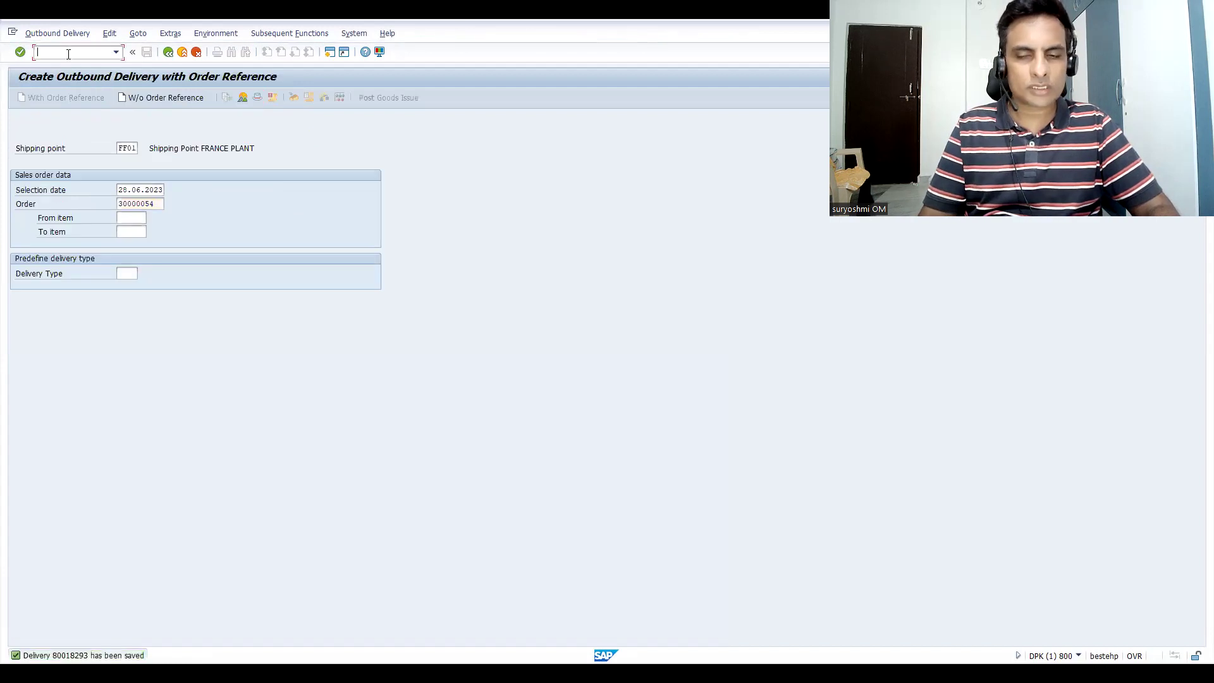
type("/nvf01")
key("Return")
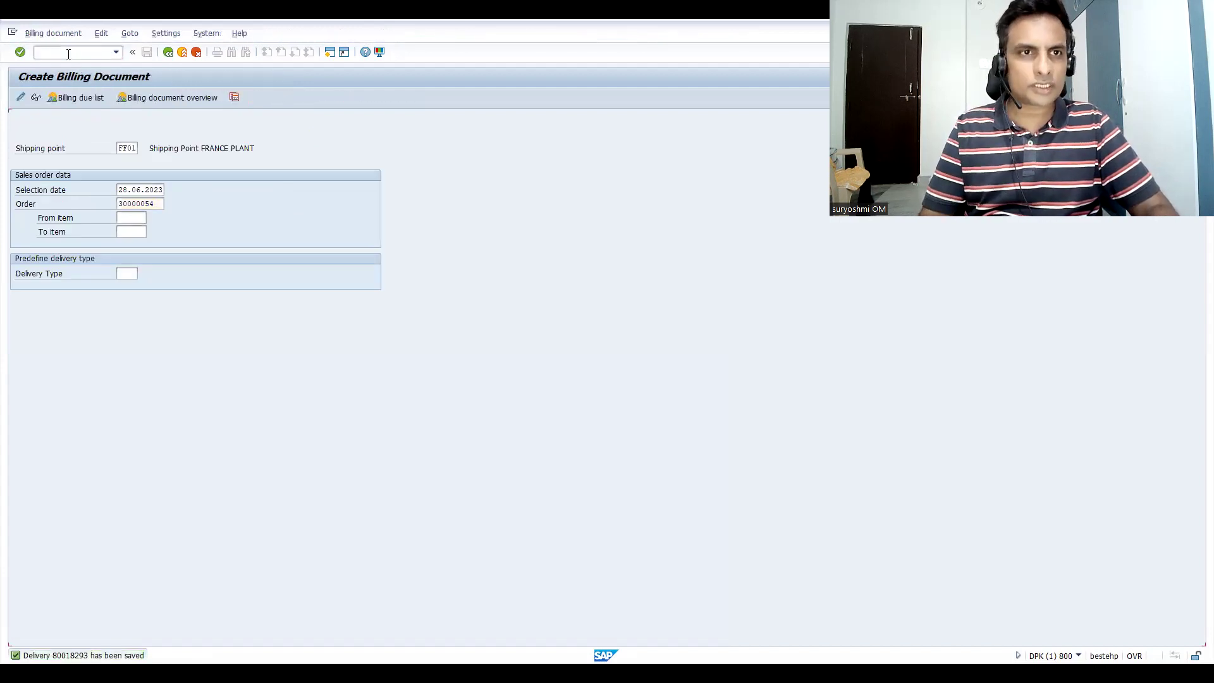
key("Return")
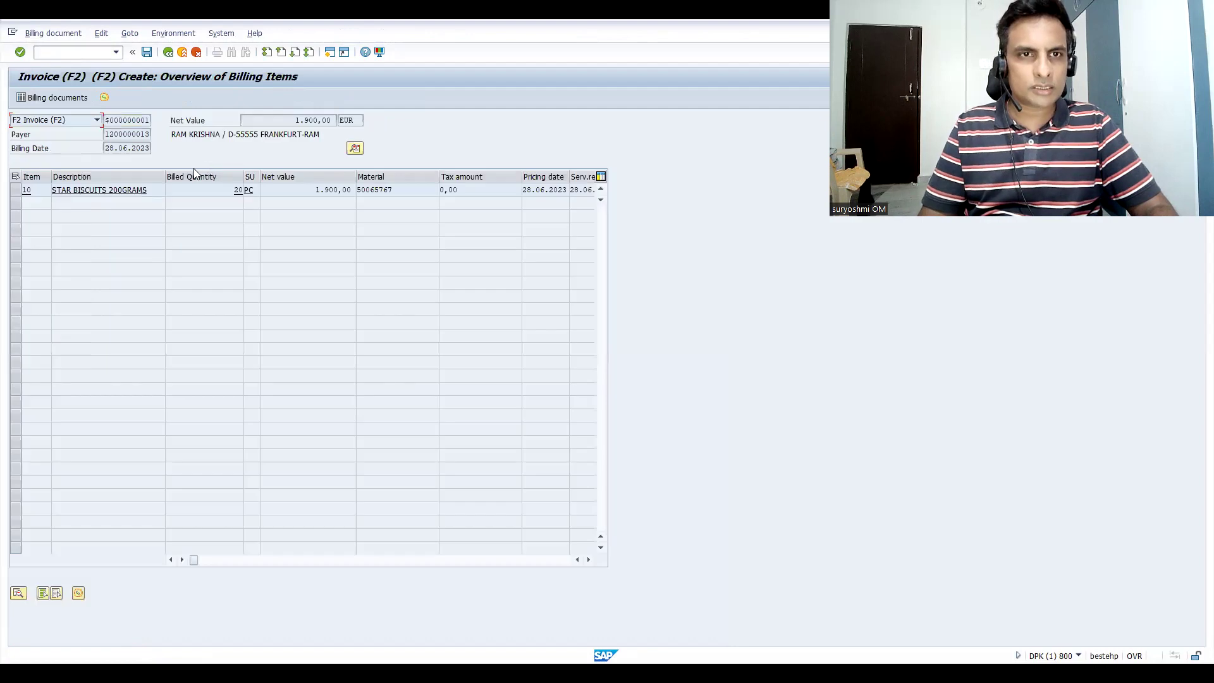
left_click(148, 55)
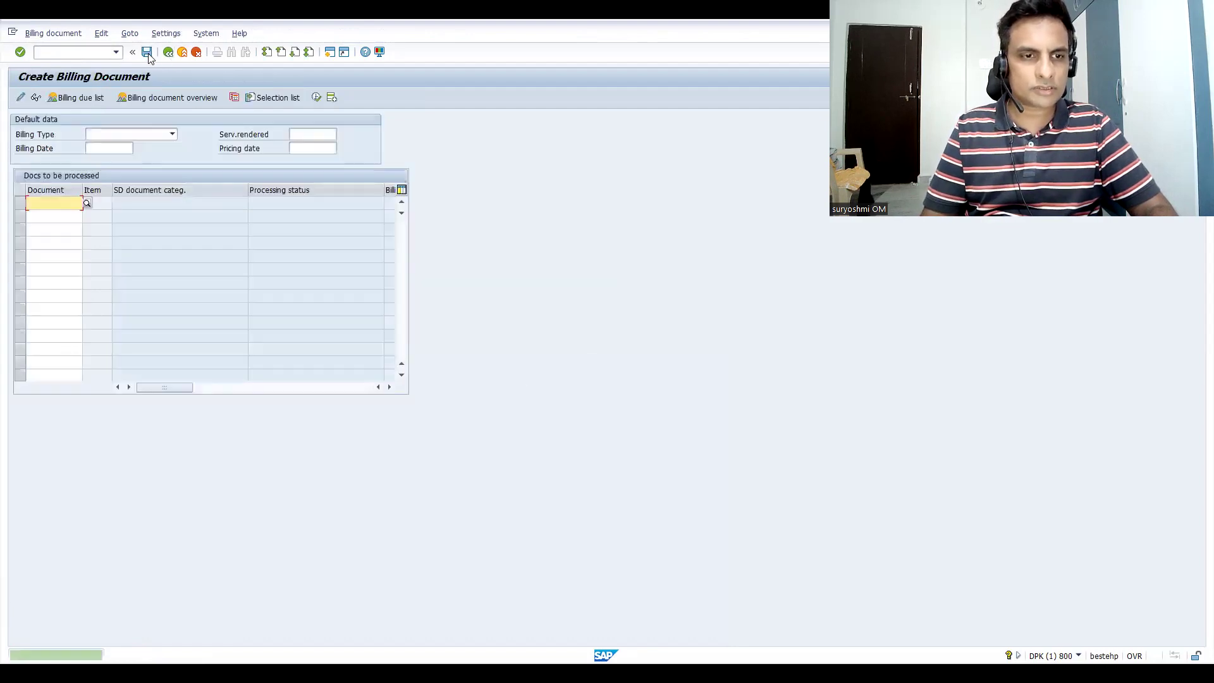
- Open the new invoice in transaction VF02 and show the foreign trade data of its header
left_click(63, 52)
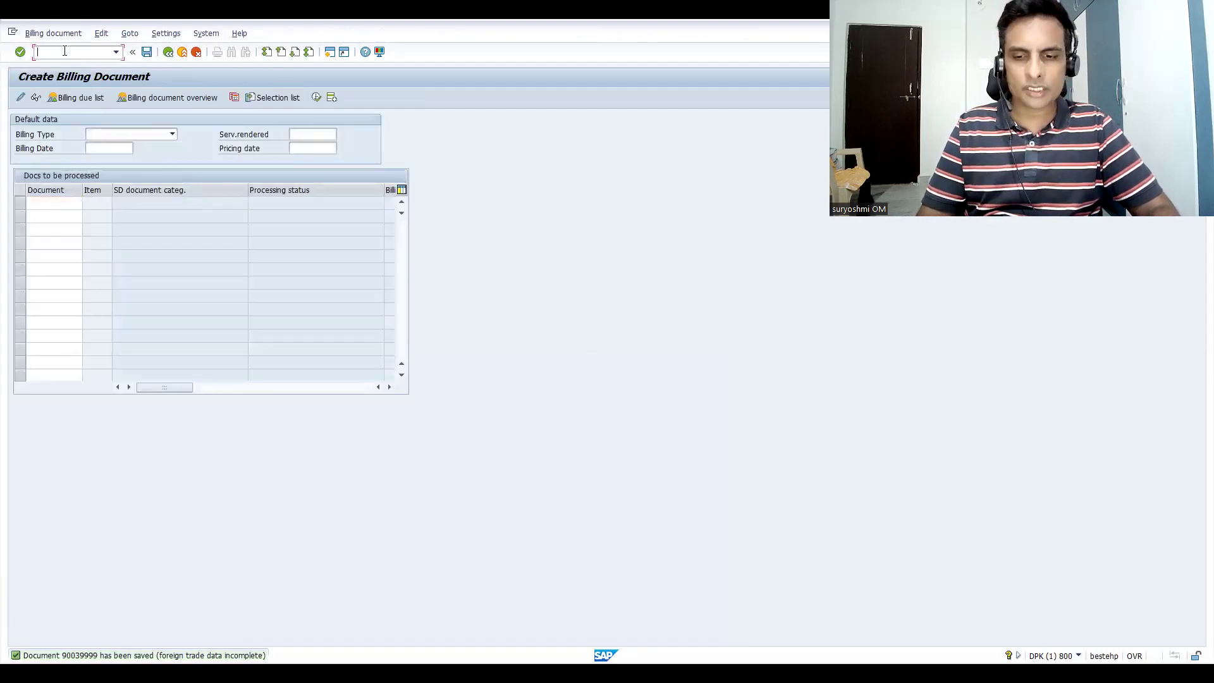
type("/nvf02")
key("Return")
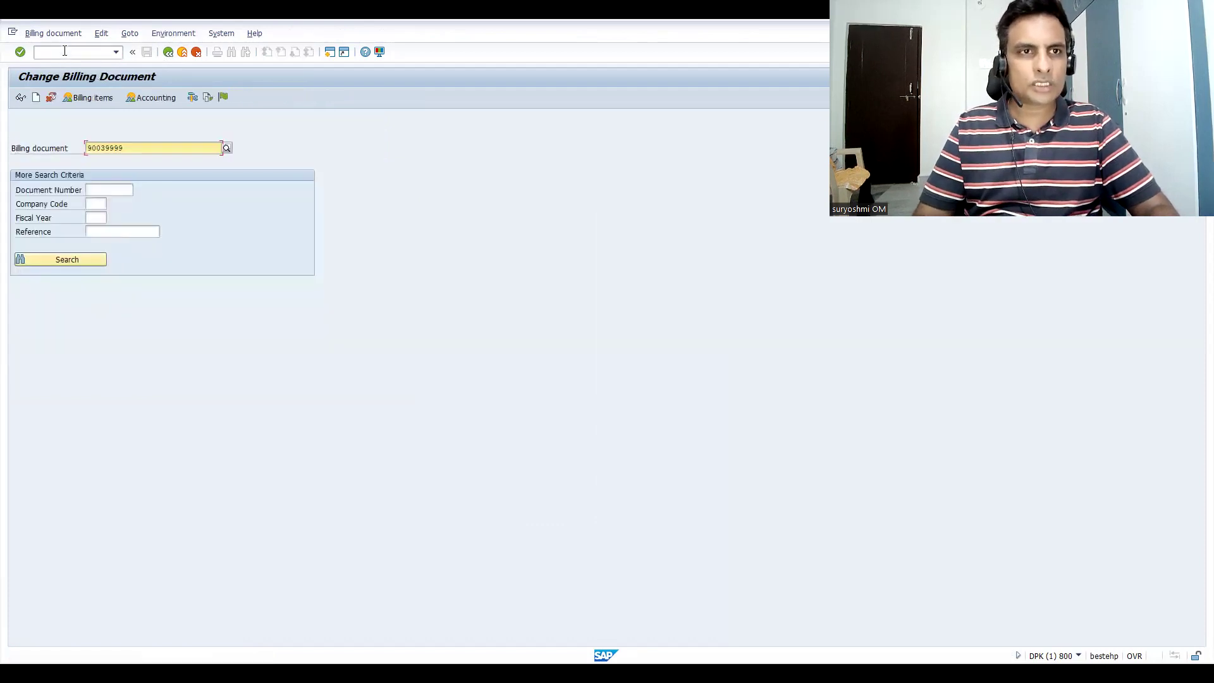
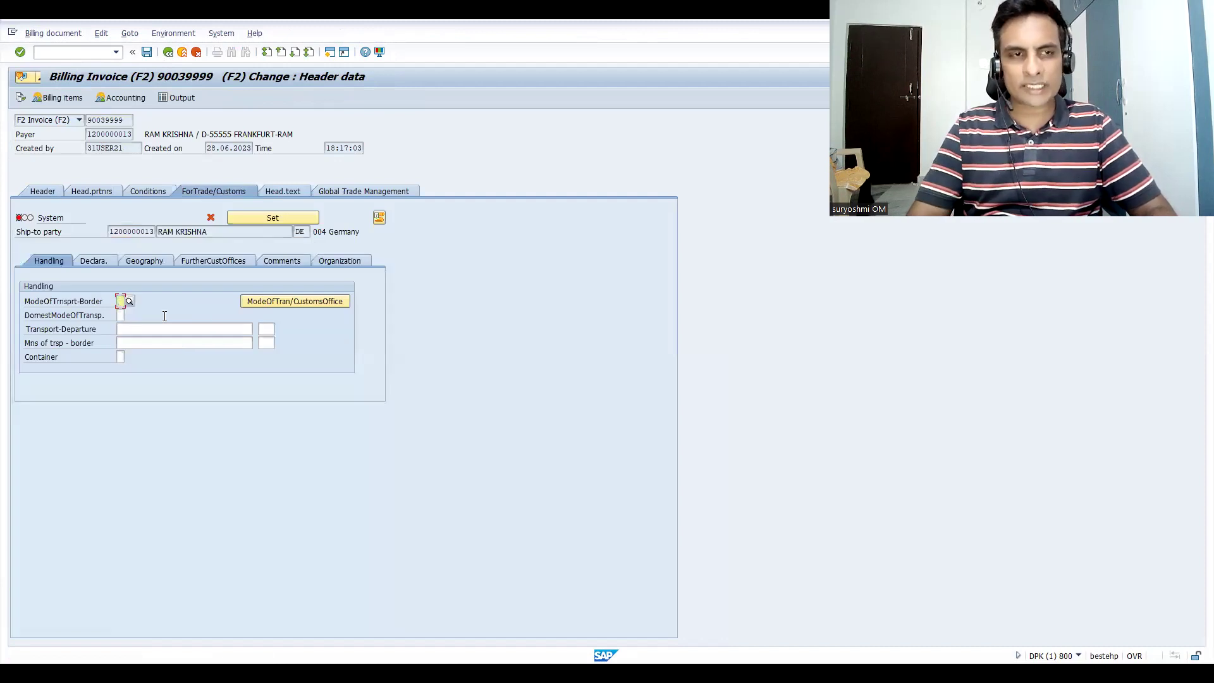
- Set both the border and the domestic mode of transport to 1 in the header's handling data
type("i")
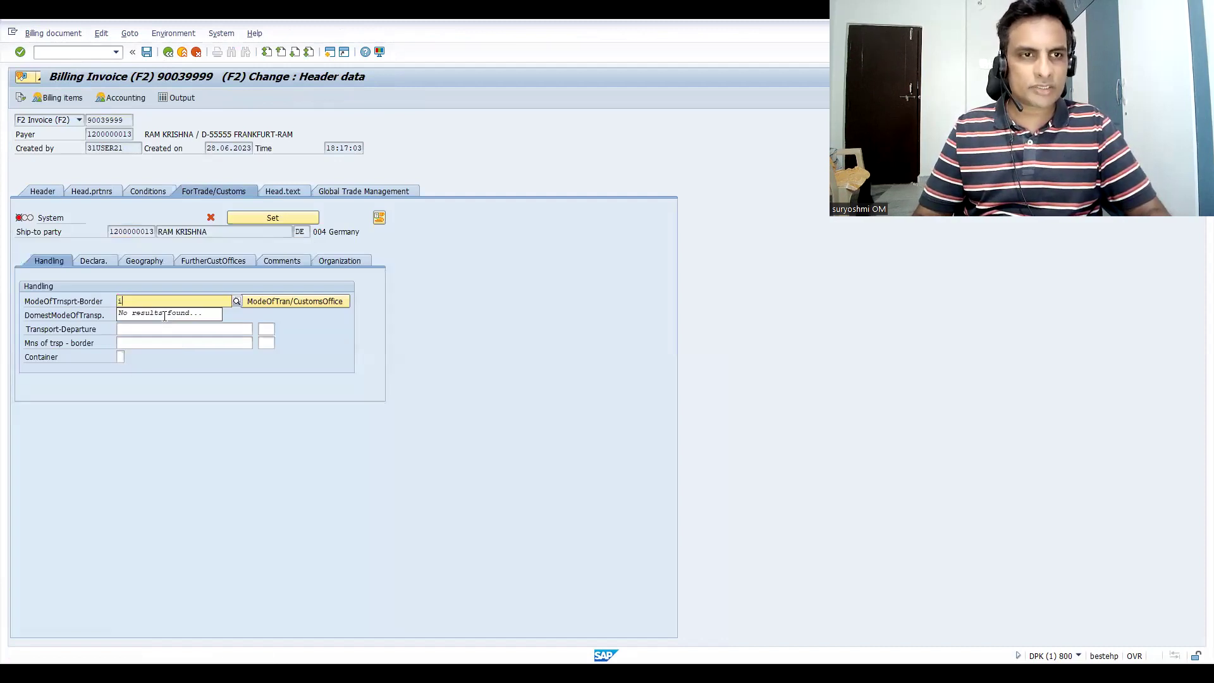
key("Tab")
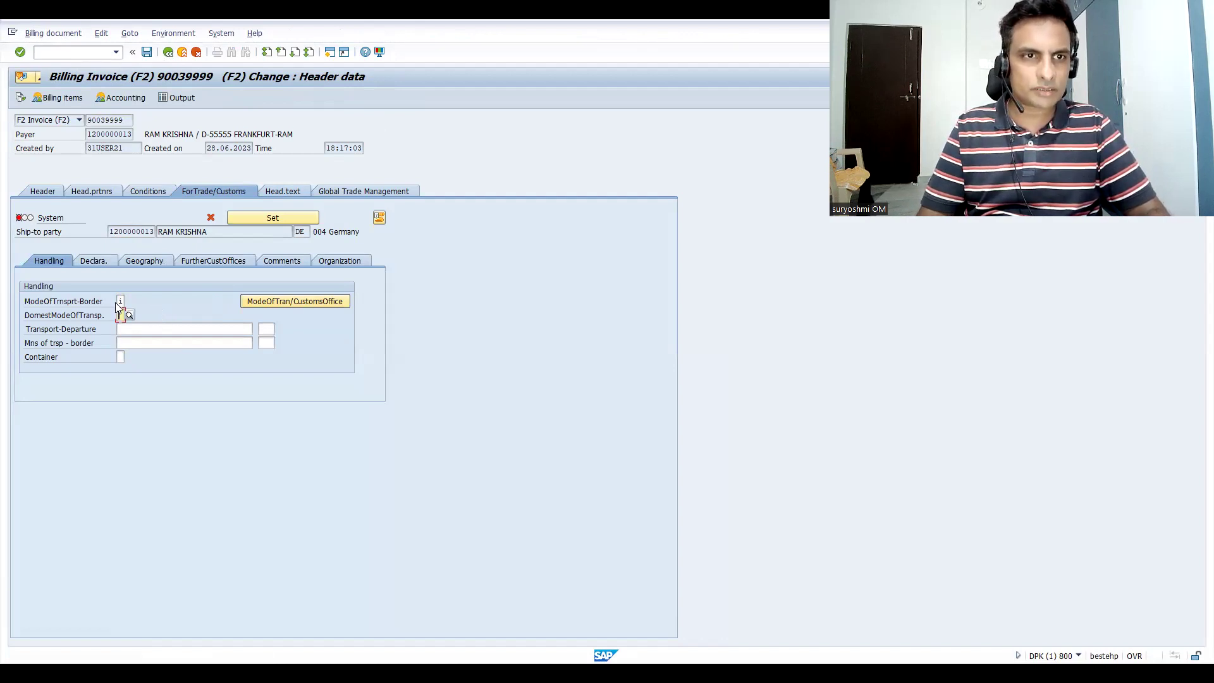
type("1")
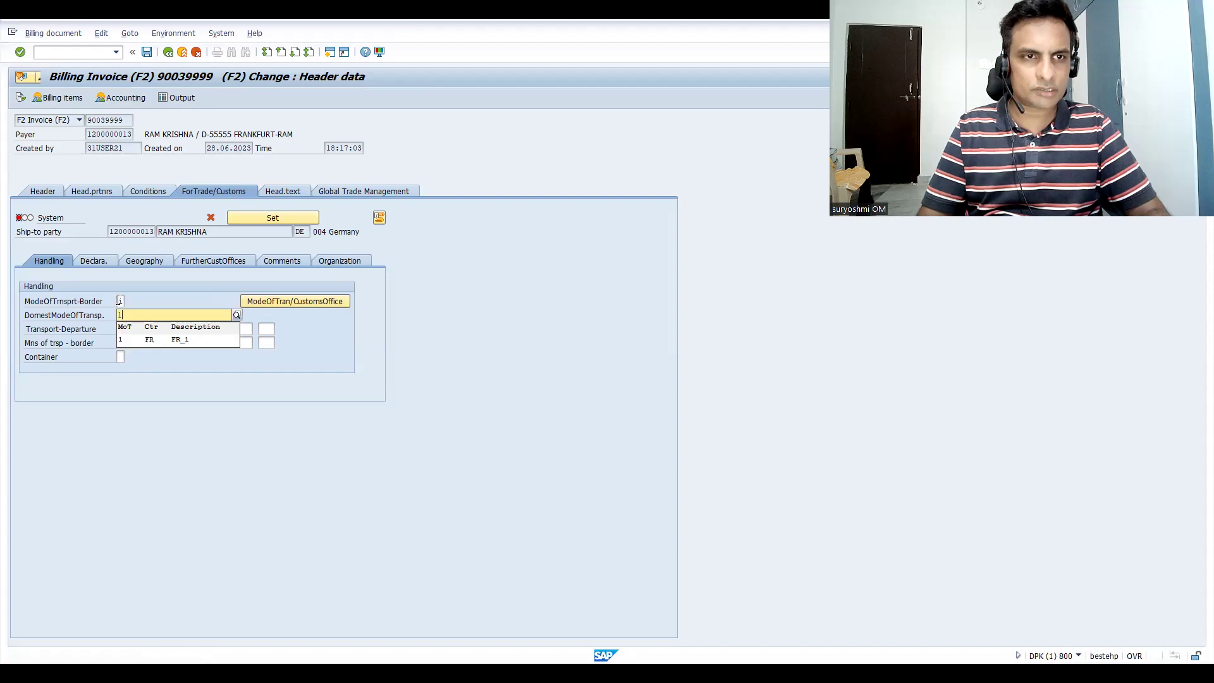
left_click(120, 301)
- Enter office of exit 0003 and export customs office 0002 in the header's geography data, and set the foreign trade data as complete
left_click(93, 260)
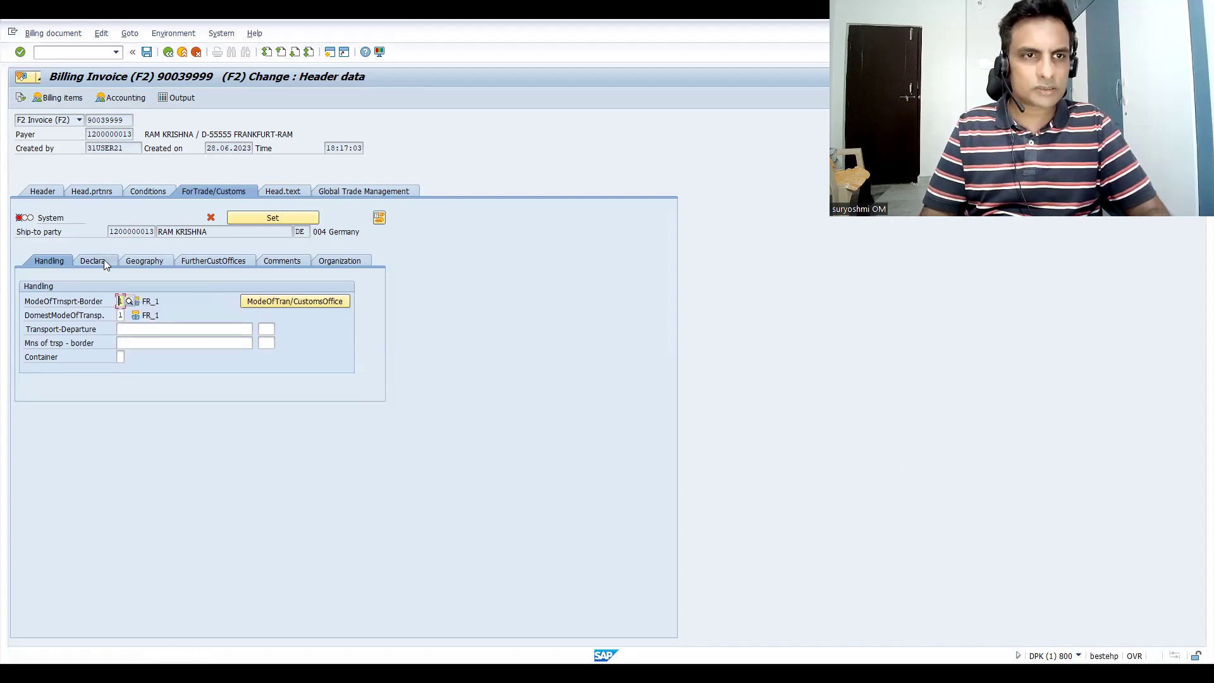
left_click(158, 261)
type("0003")
key("Tab")
type("0002")
key("Return")
left_click(266, 219)
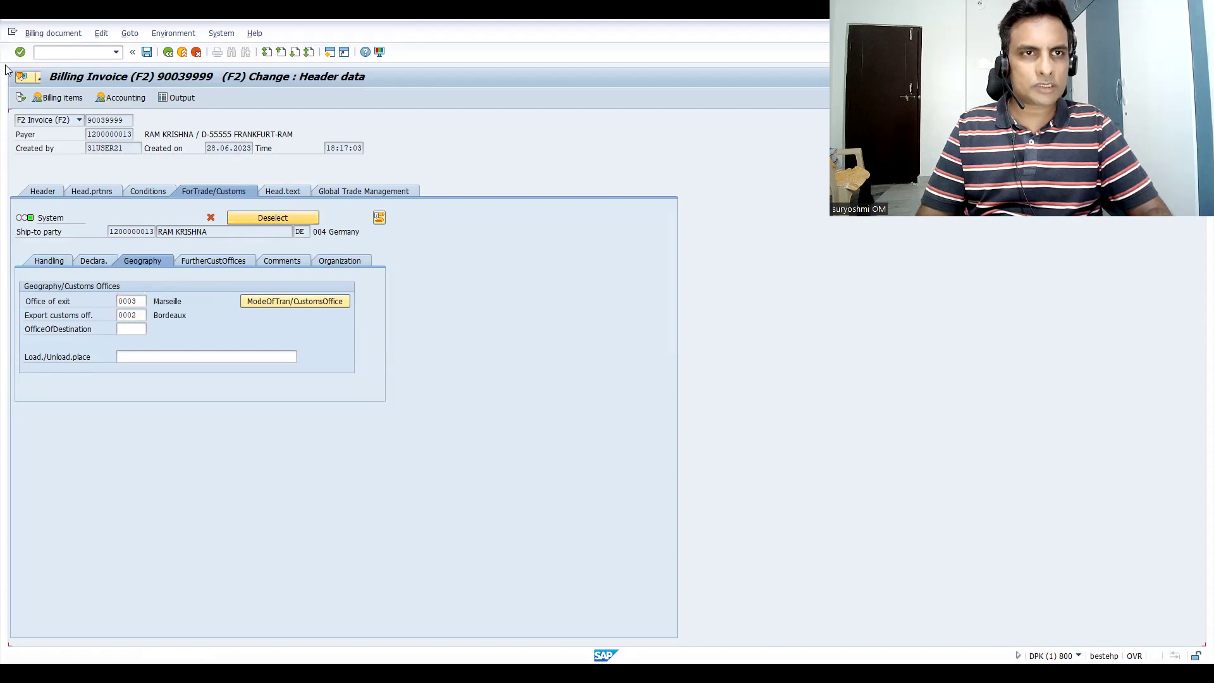
- Open the foreign trade data of item 10 and enter commodity code 22030010 in its legal categorization
left_click(168, 52)
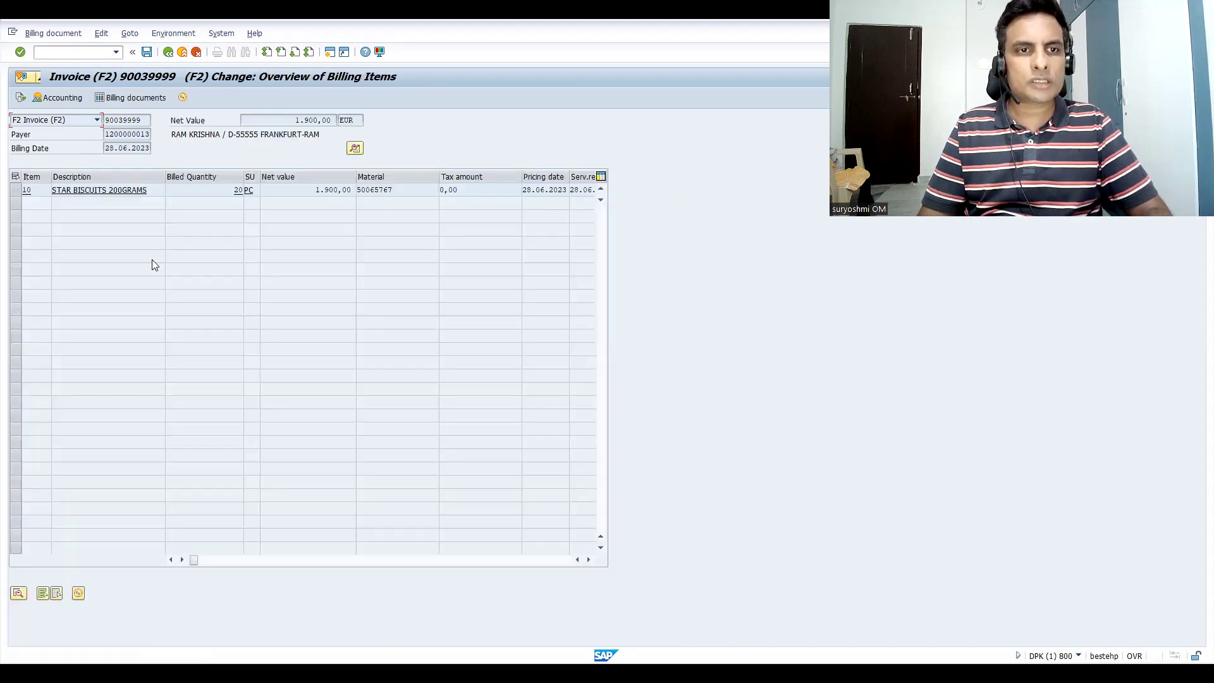
double_click(215, 194)
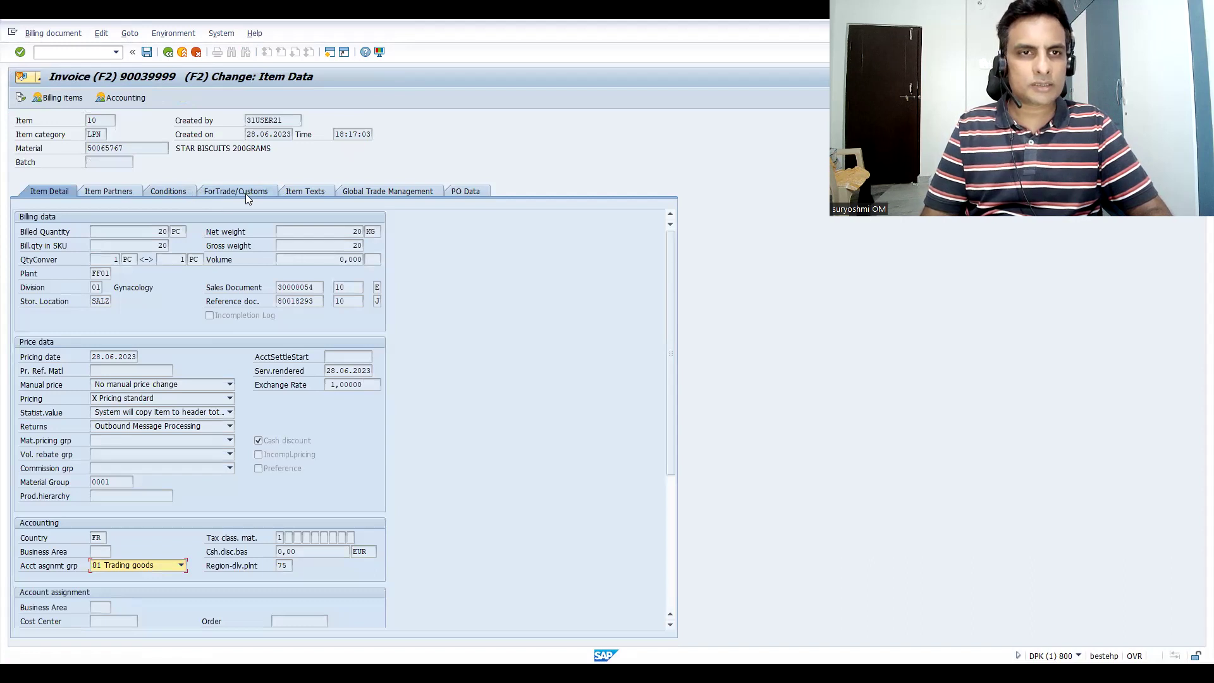
left_click(245, 193)
left_click(145, 317)
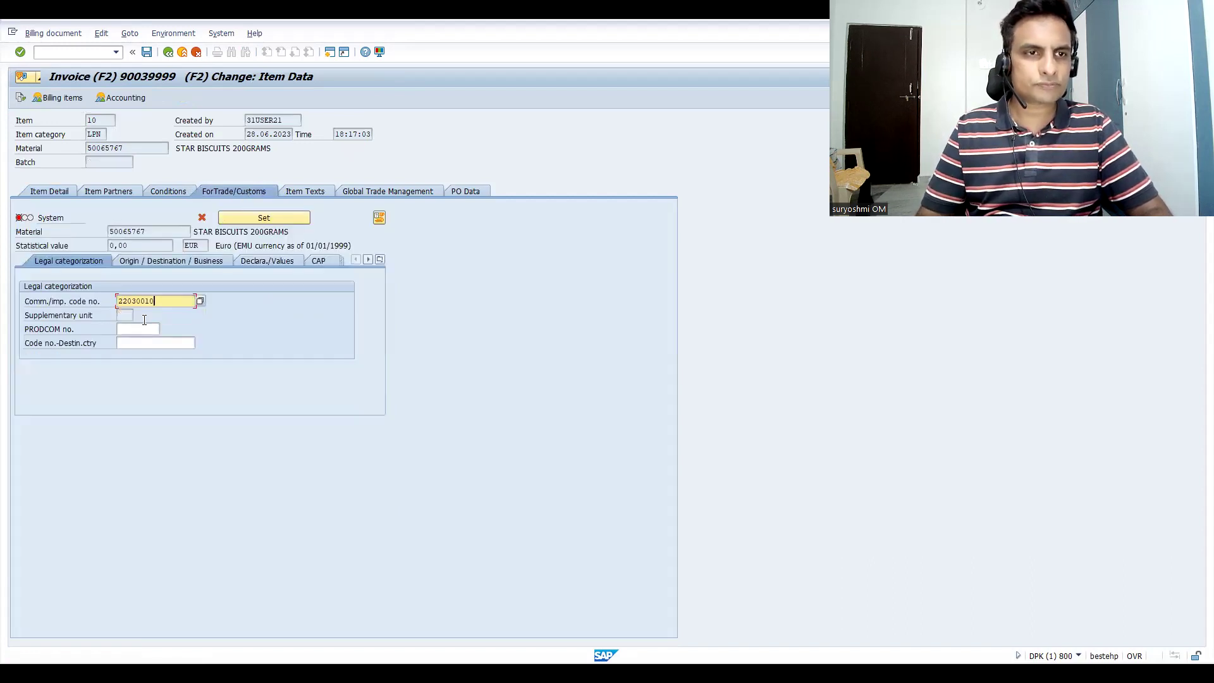
key("Tab")
key("Return")
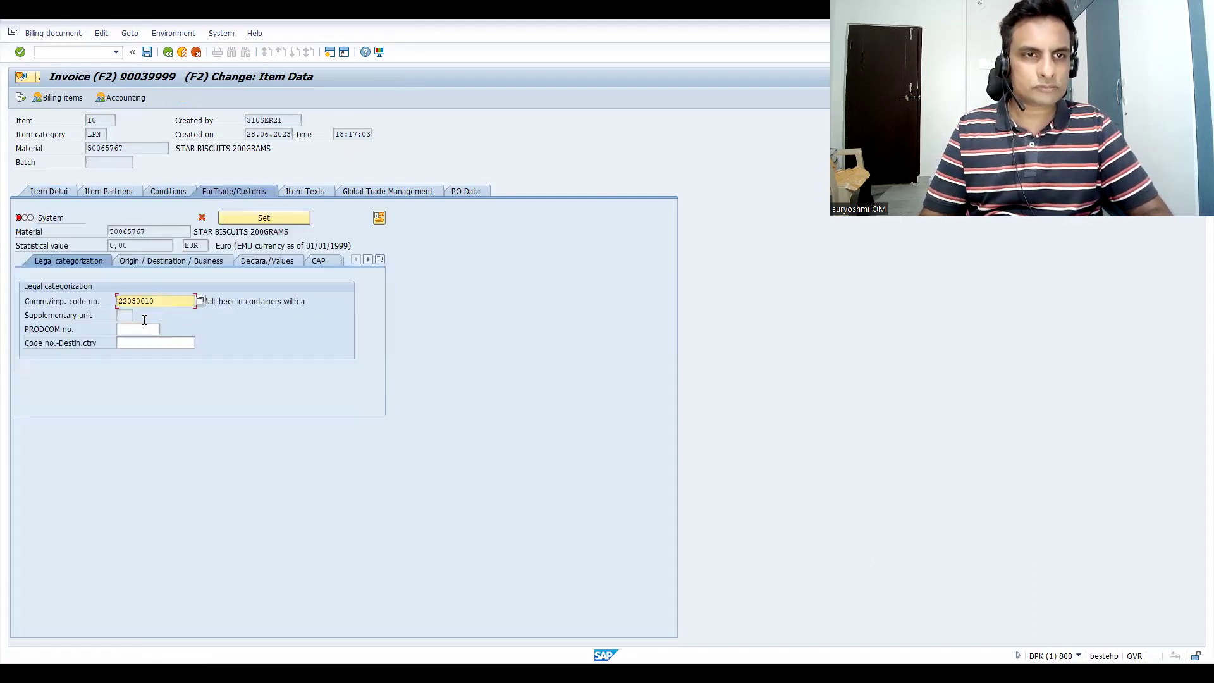
- Enter country of origin DE, export procedure 10000 and business transaction type 10 for item 10, set its foreign trade data complete and save the invoice
left_click(157, 262)
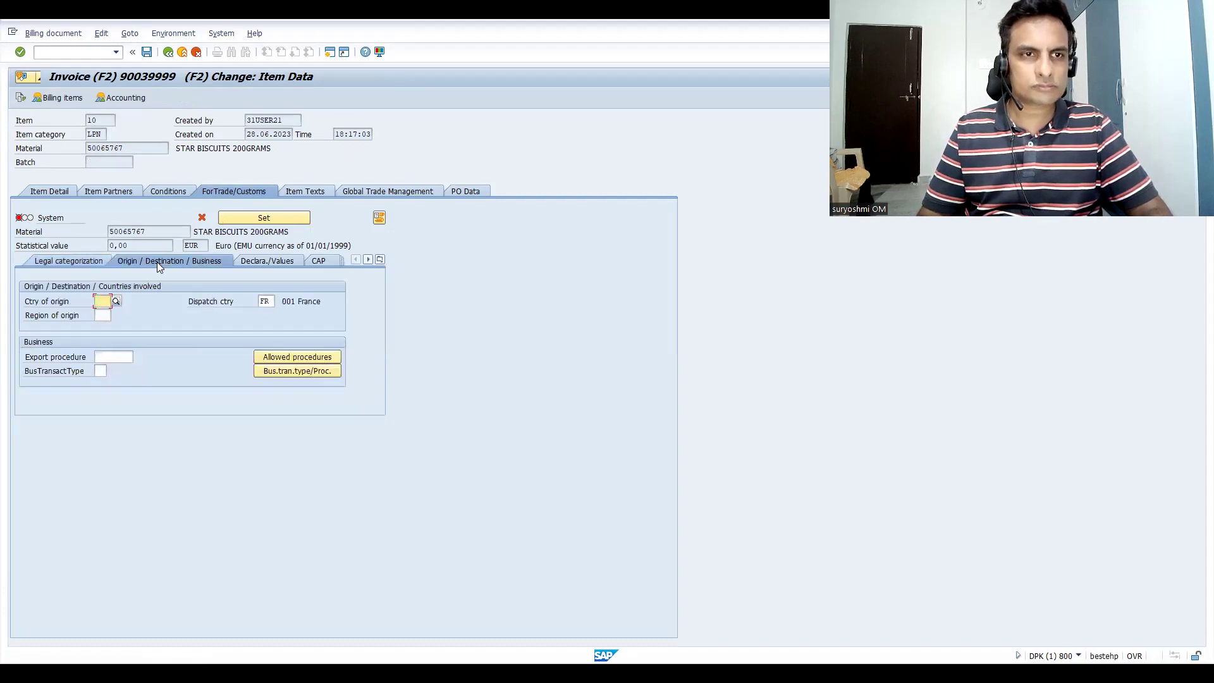
type("DE")
key("Tab")
key("Tab")
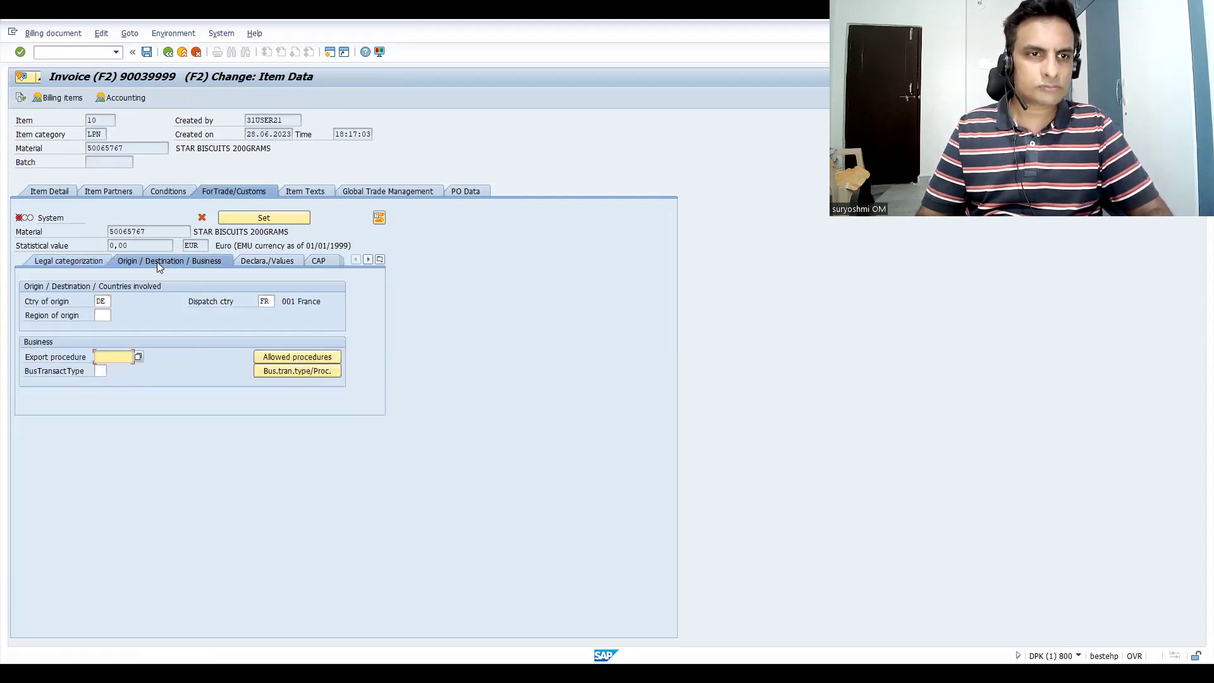
type("10000")
key("Tab")
type("10")
key("Return")
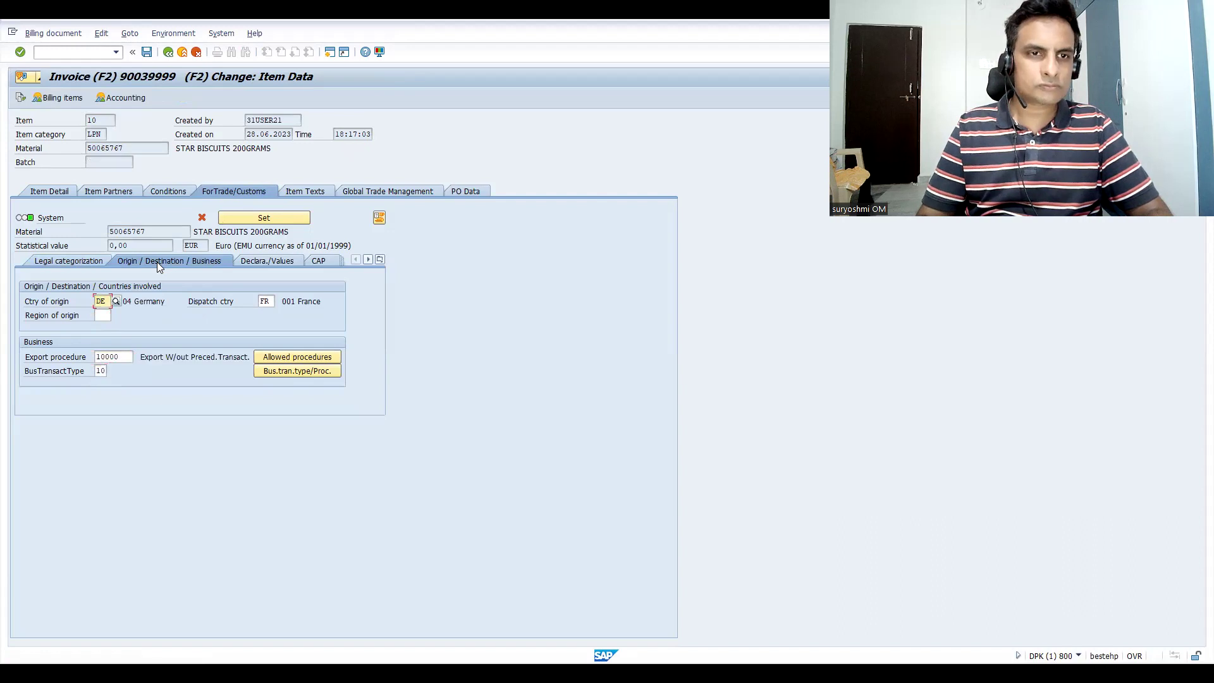
left_click(259, 219)
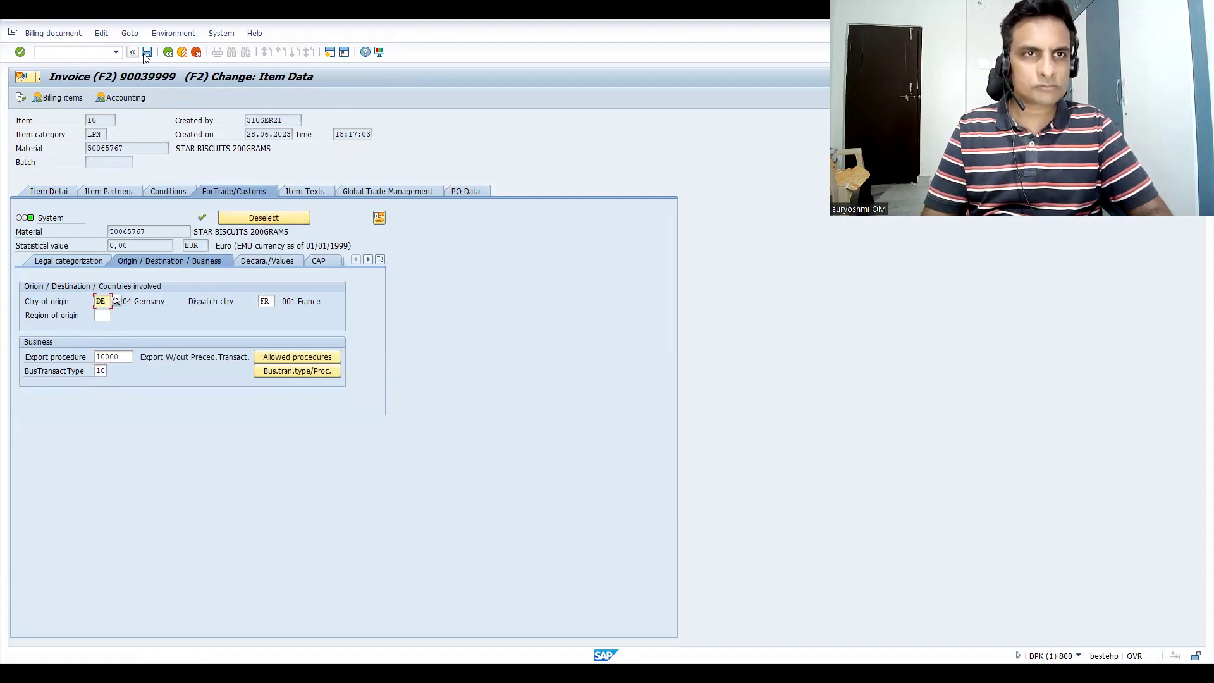
left_click(146, 55)
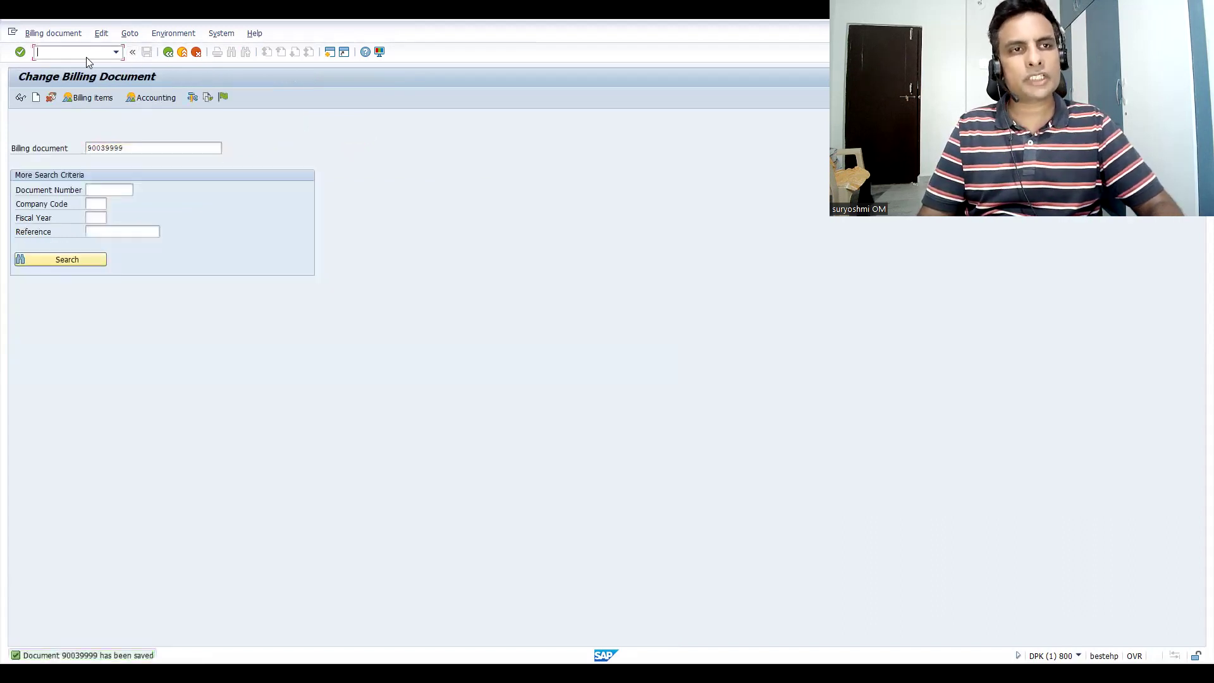
- Start a new outbound delivery with reference to the scheduling agreement, using selection date 30.06.2023
type("/nv")
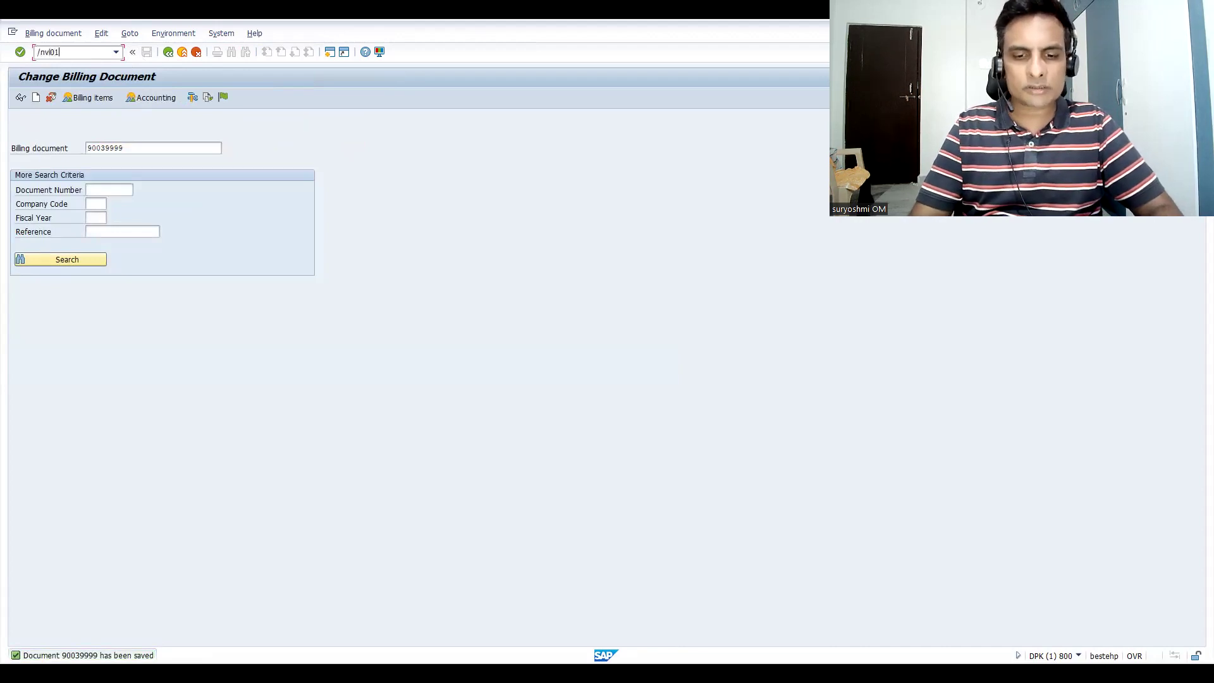
type("l01")
key("Return")
left_click(121, 190)
type("0.06.2023")
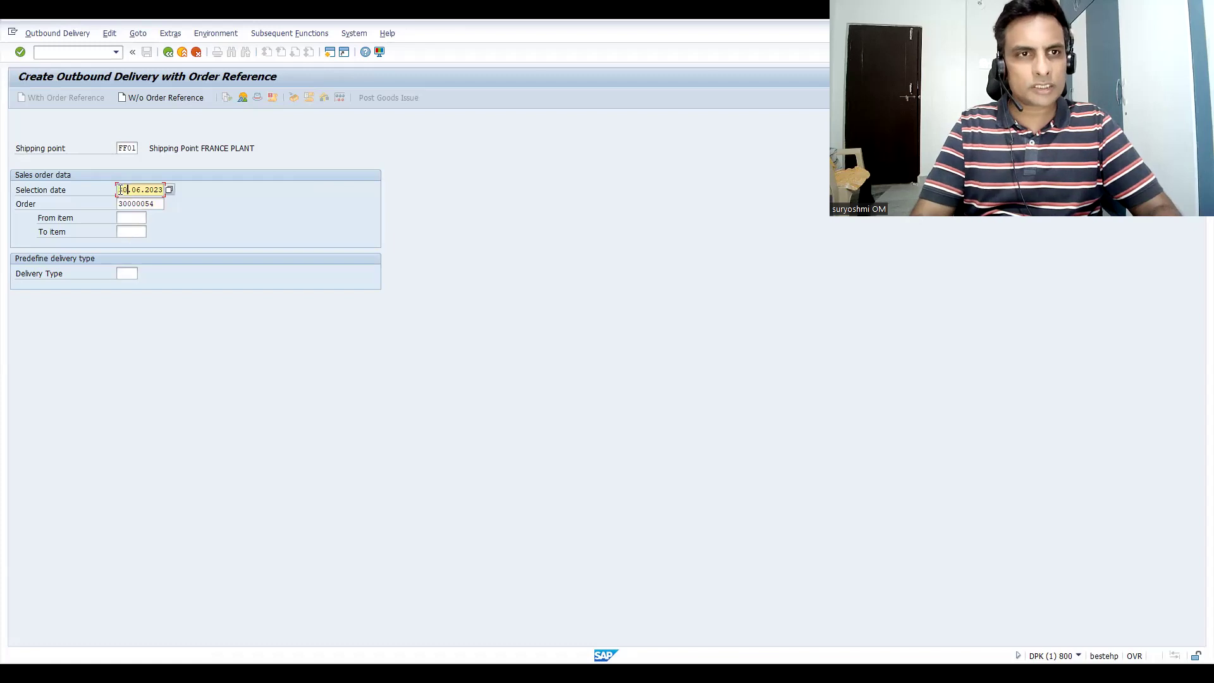
key("Return")
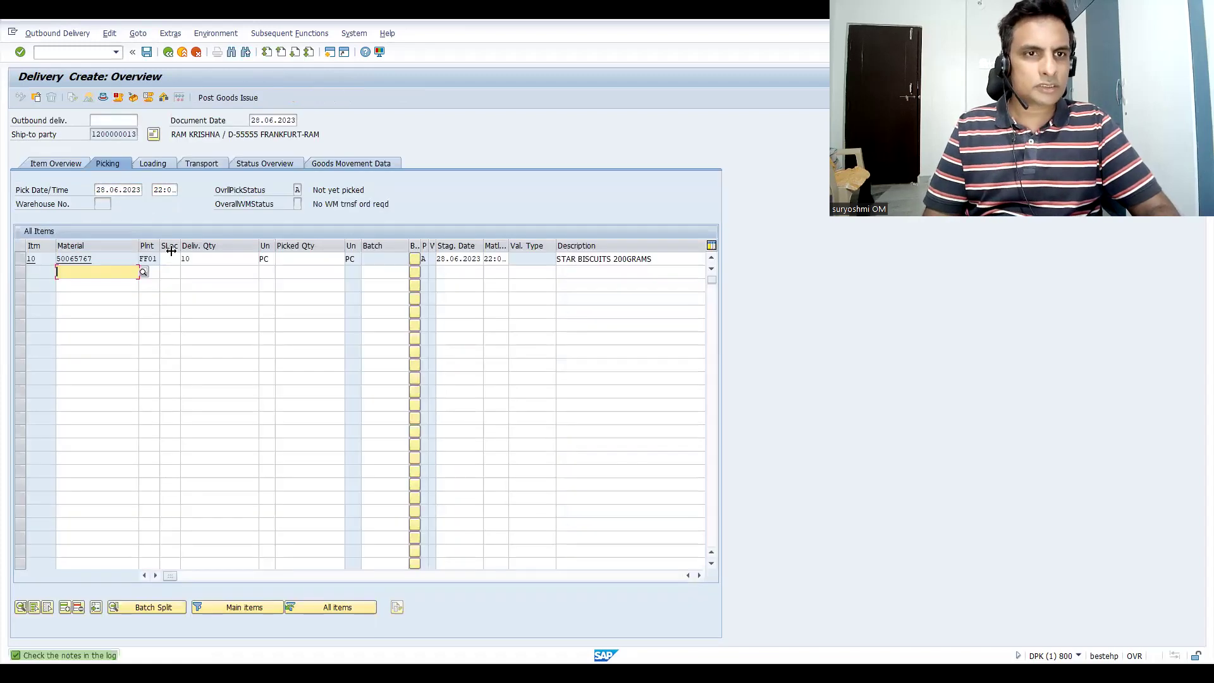
- Set storage location SALZ and picked quantity 10 for the delivery item, and post the goods issue
left_click(168, 258)
type("SL01")
key("Tab")
key("Tab")
key("Tab")
type("10")
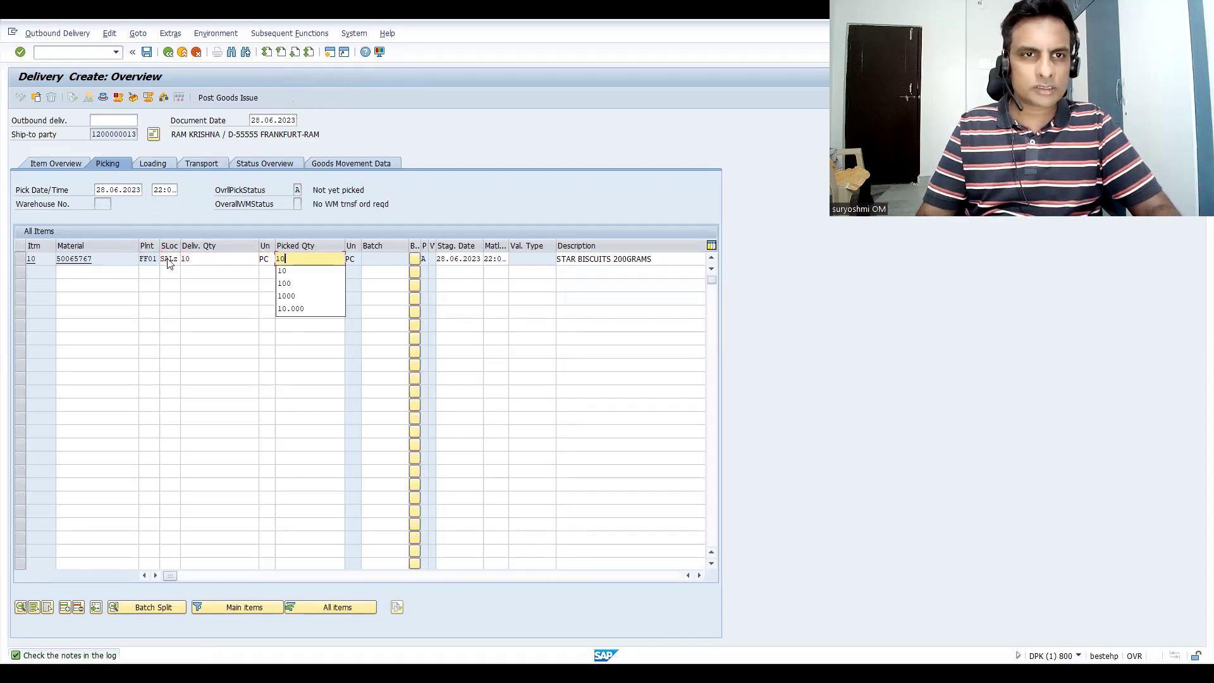
key("Return")
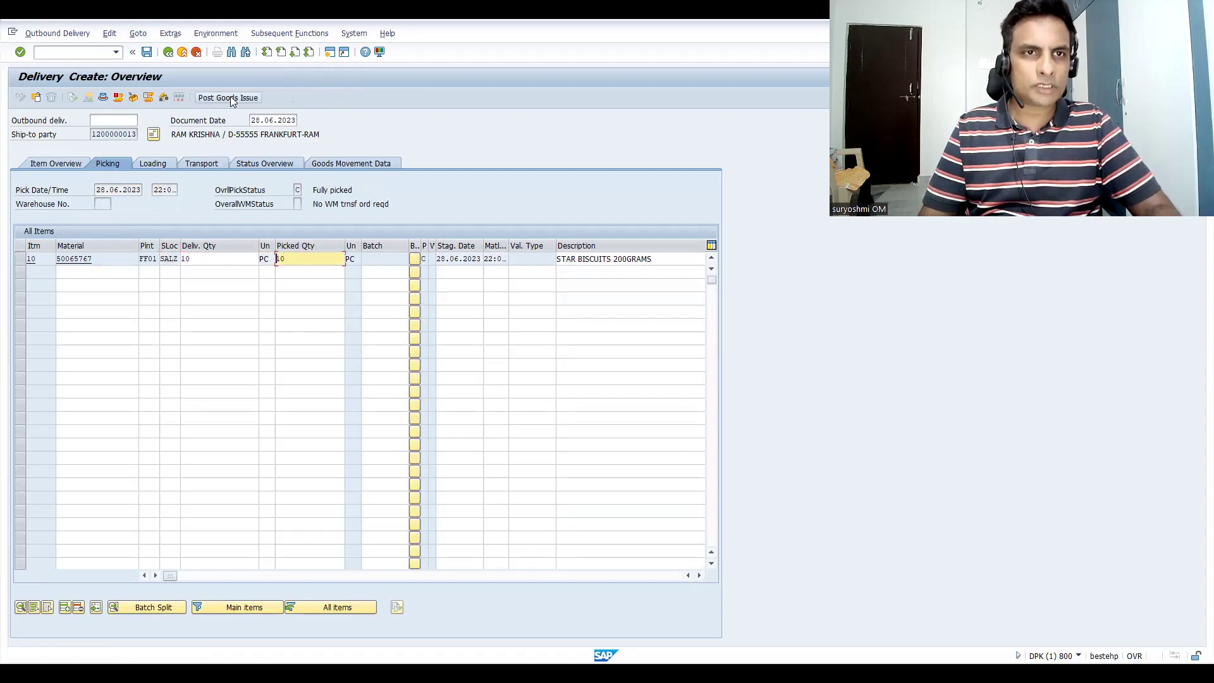
key("ctrl+s")
- Start another outbound delivery for the same scheduling agreement with selection date 29.06.2023
left_click(80, 53)
type("/nvl01")
key("Return")
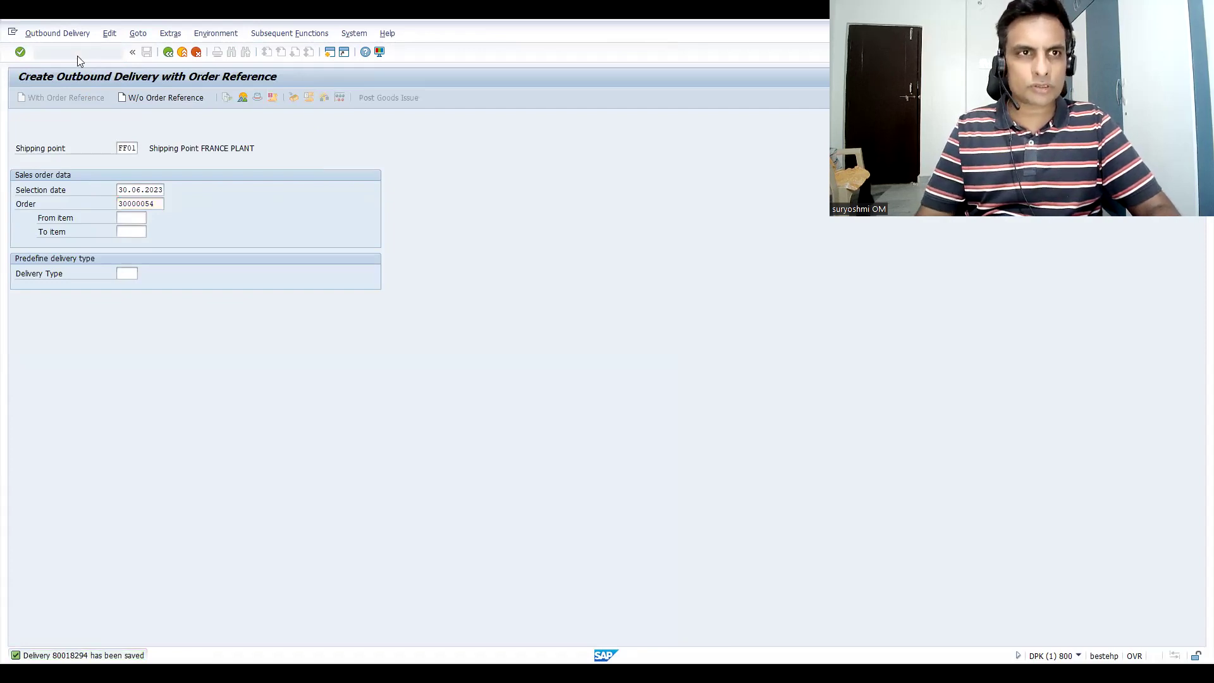
left_click(118, 191)
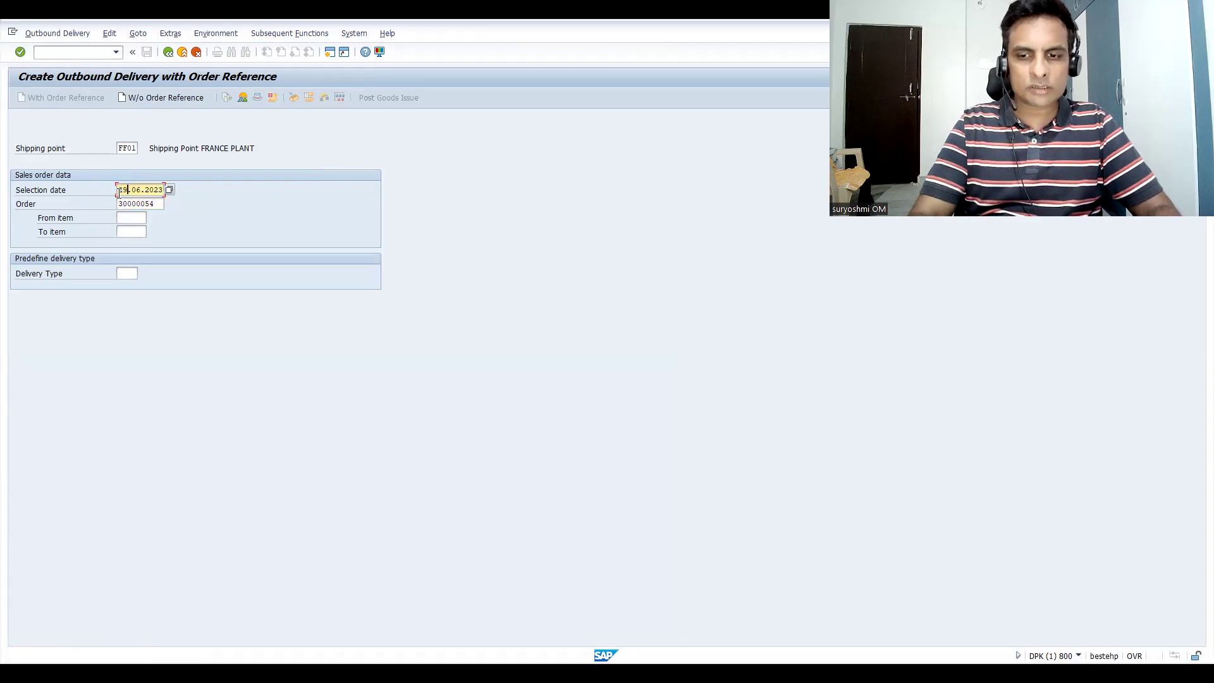
key("Return")
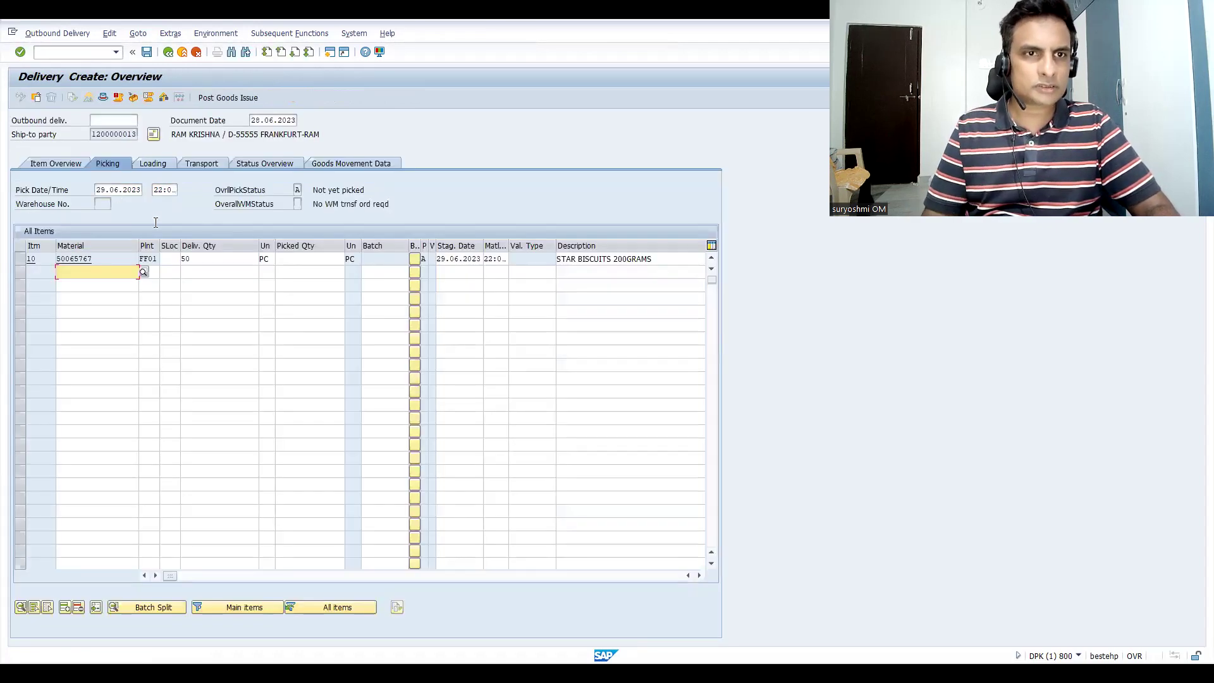
- Pick 50 pieces of the delivery item from storage location SALZ and post the goods issue
left_click(169, 258)
type("SL01")
key("Tab")
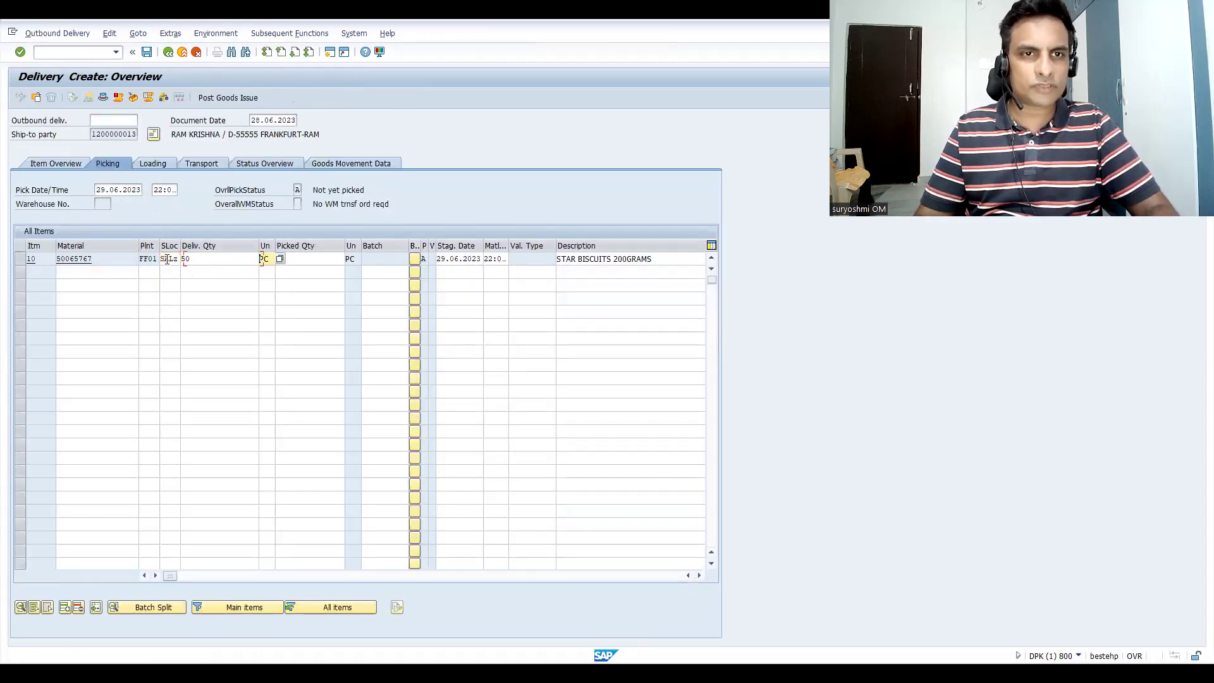
type("50")
key("Tab")
type("50")
key("Return")
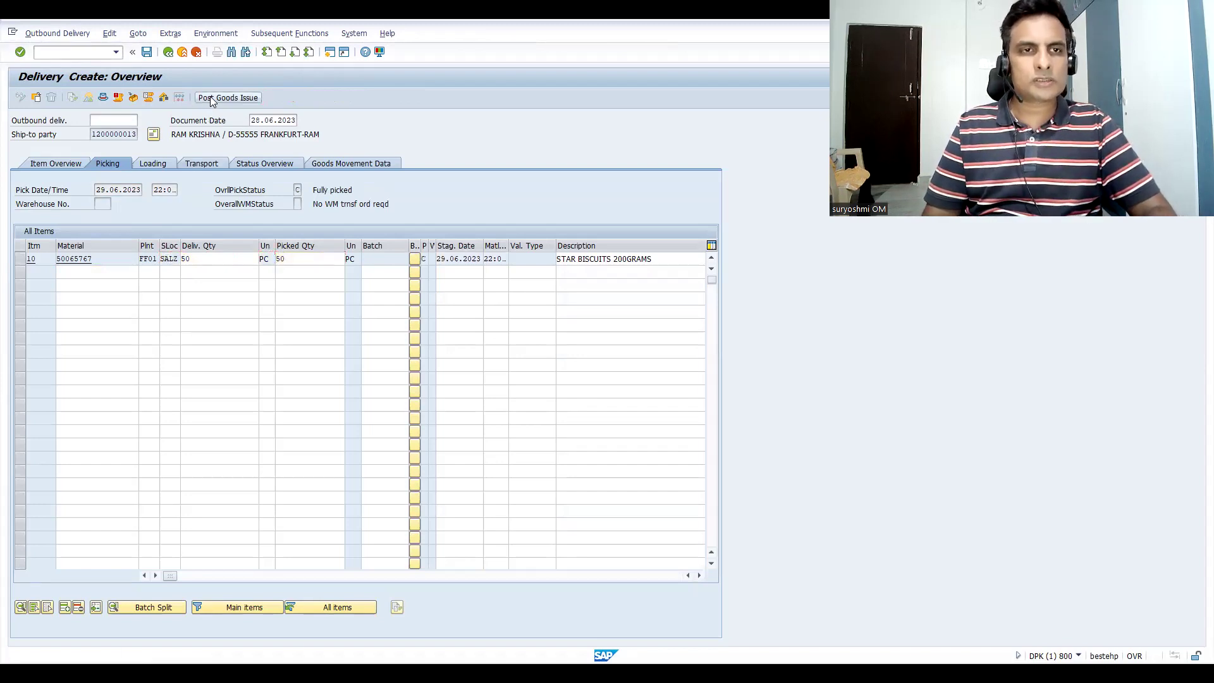
key("ctrl+s")
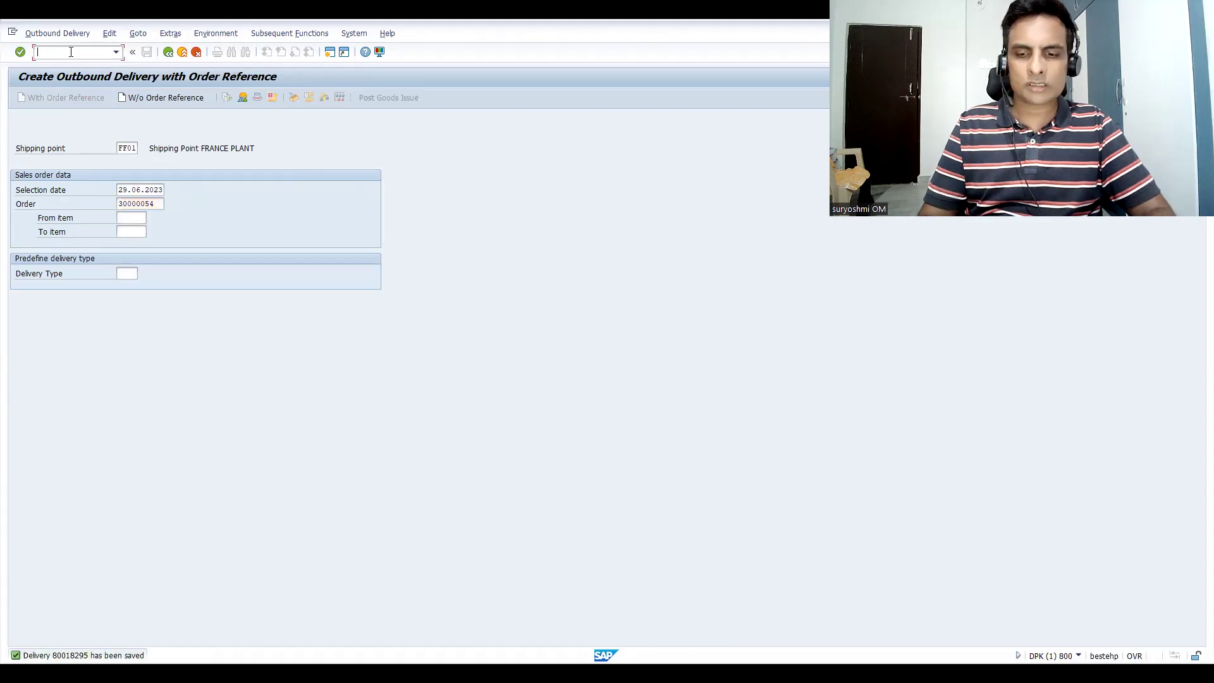
- Create an invoice for the new delivery in transaction VF01 and save it
type("/nvf01")
key("Return")
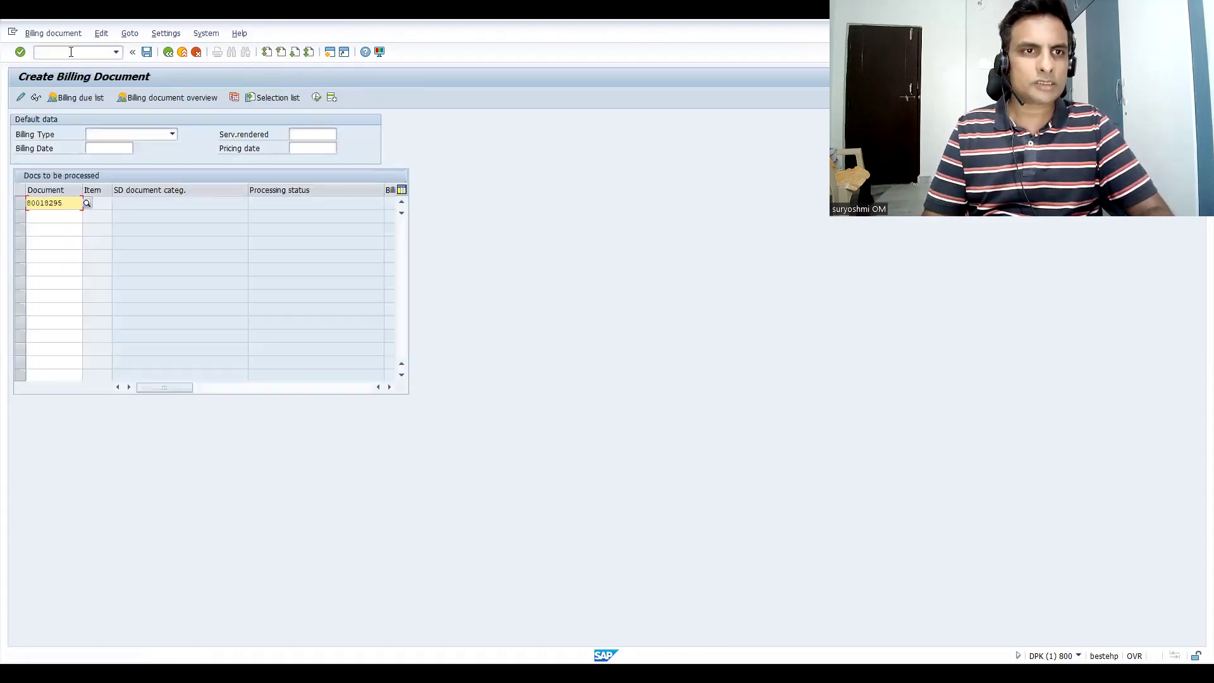
key("Return")
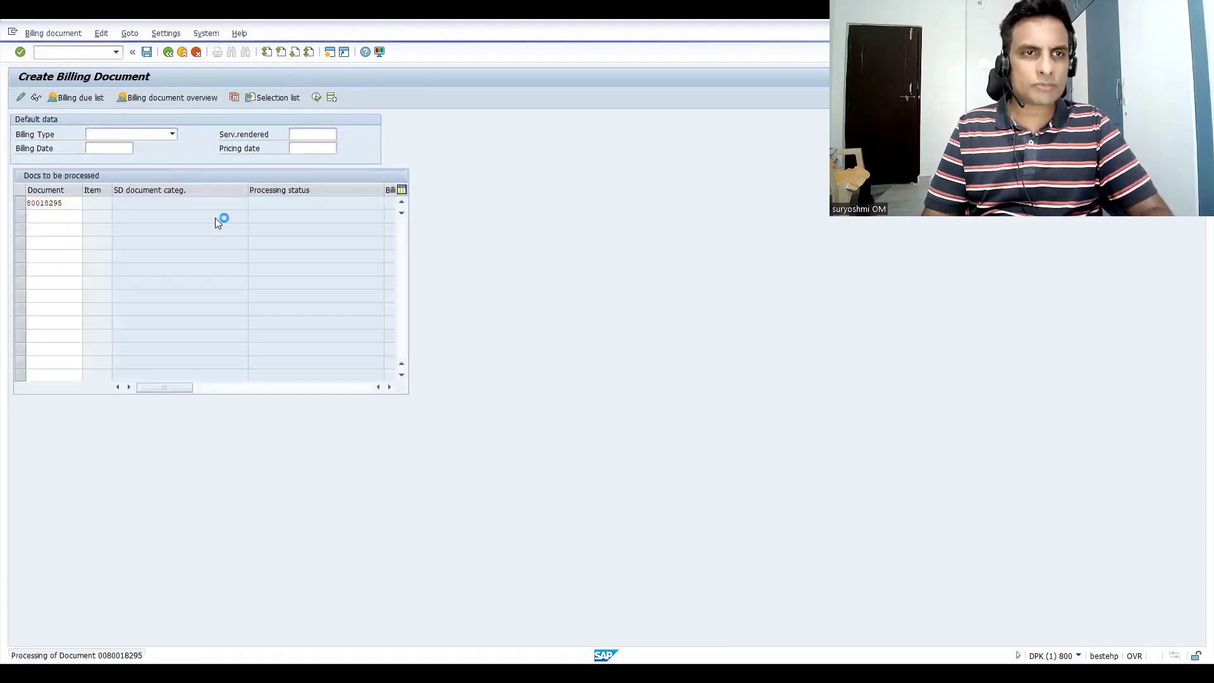
left_click(147, 52)
- Display the scheduling agreement and open its document flow
left_click(73, 50)
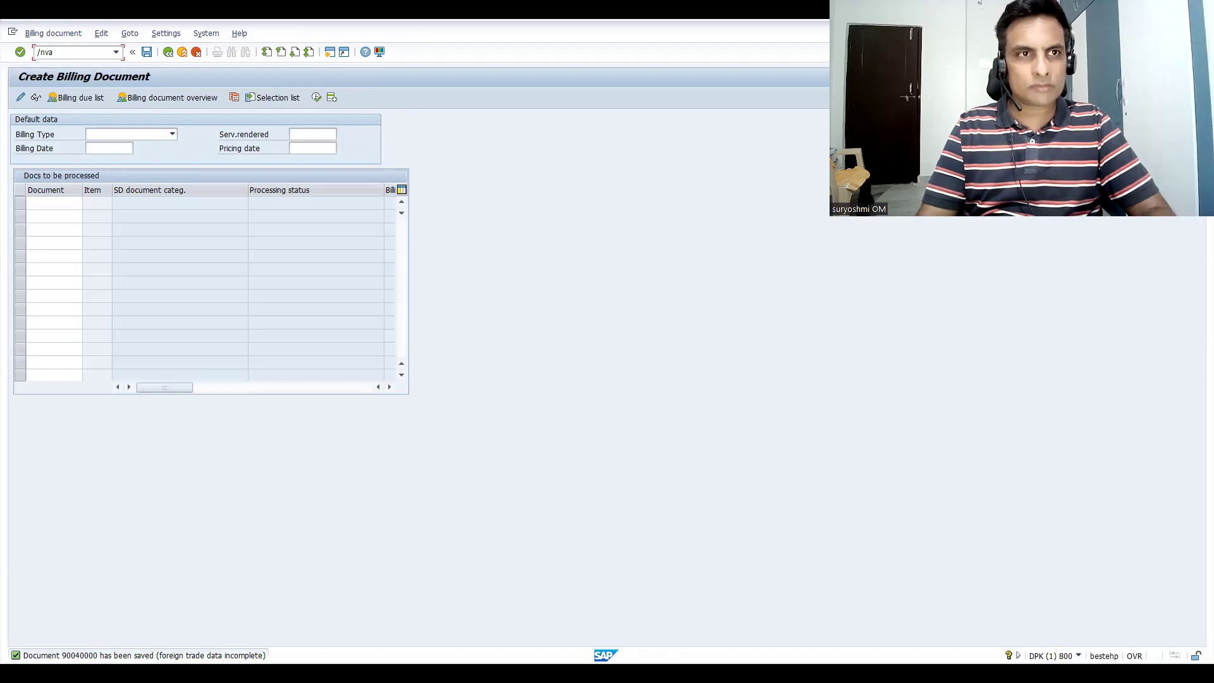
key("Return")
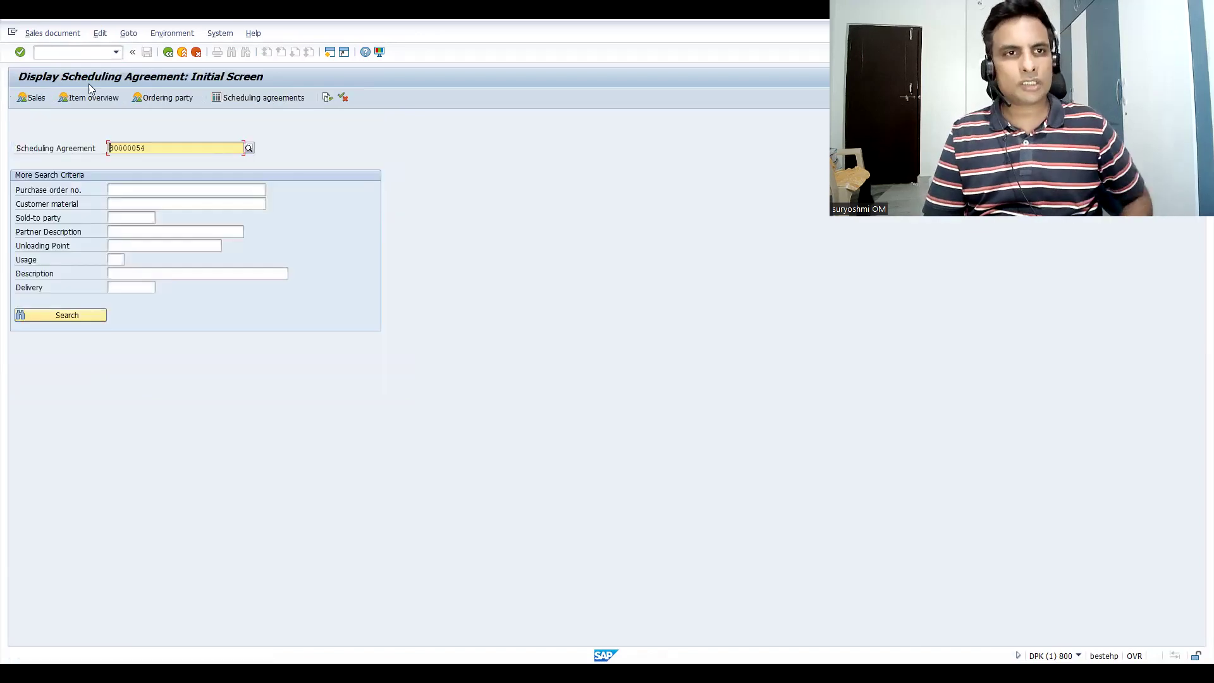
key("Return")
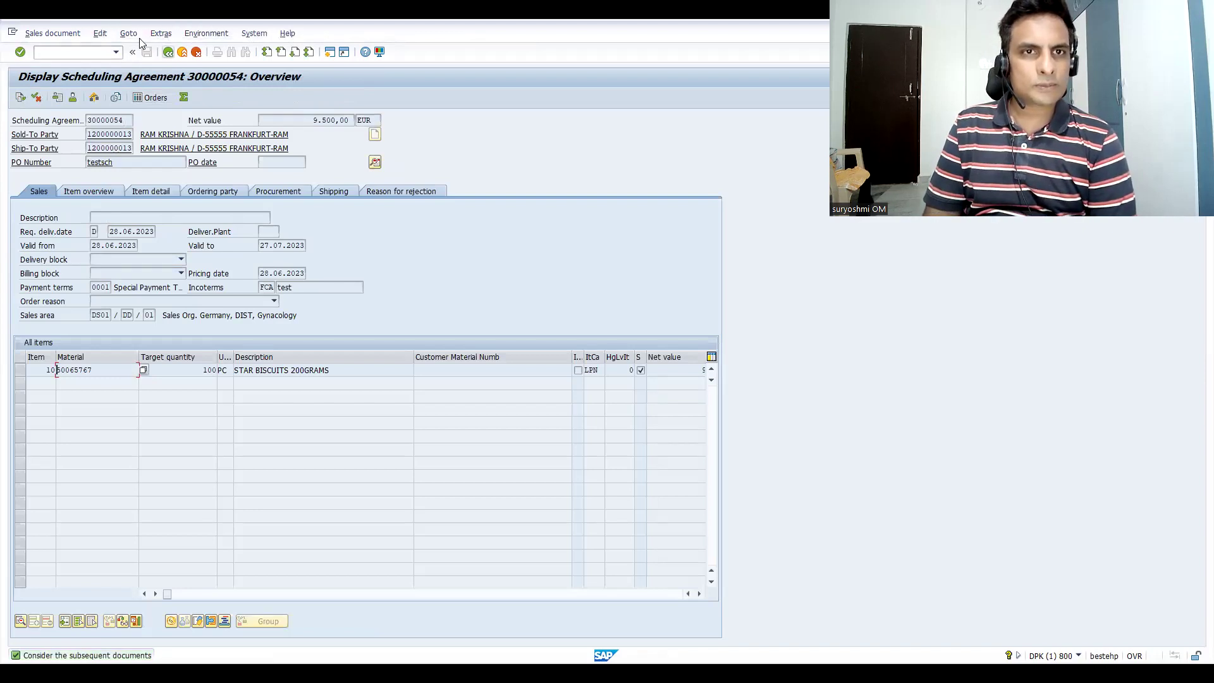
left_click(22, 98)
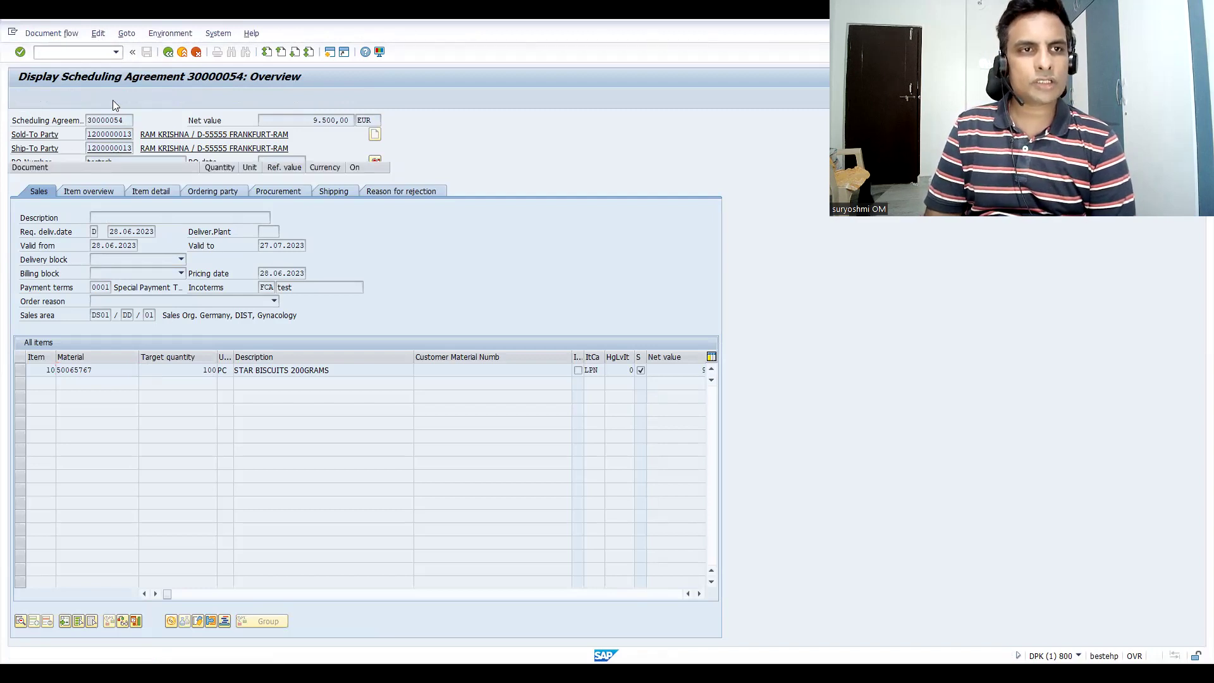